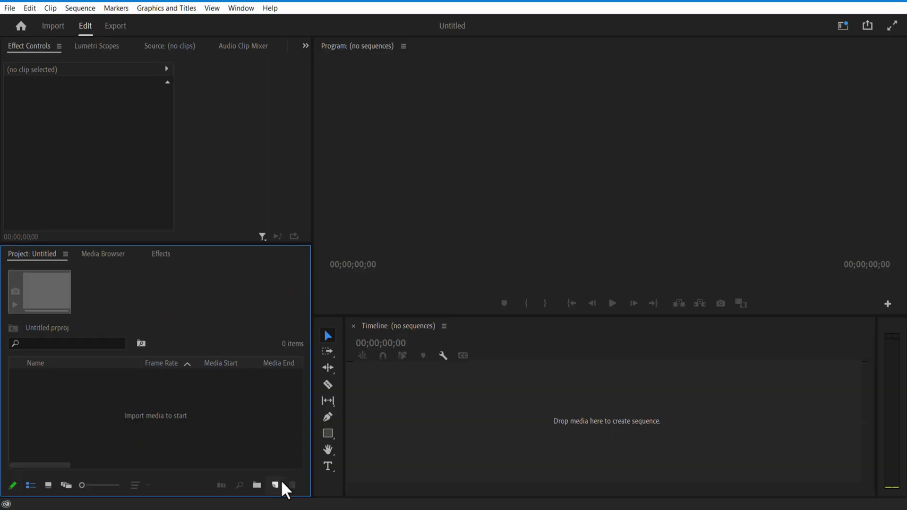
- Create a new sequence using the DSLR 29.97 fps settings with a 1920 by 1080 frame size
click(312, 376)
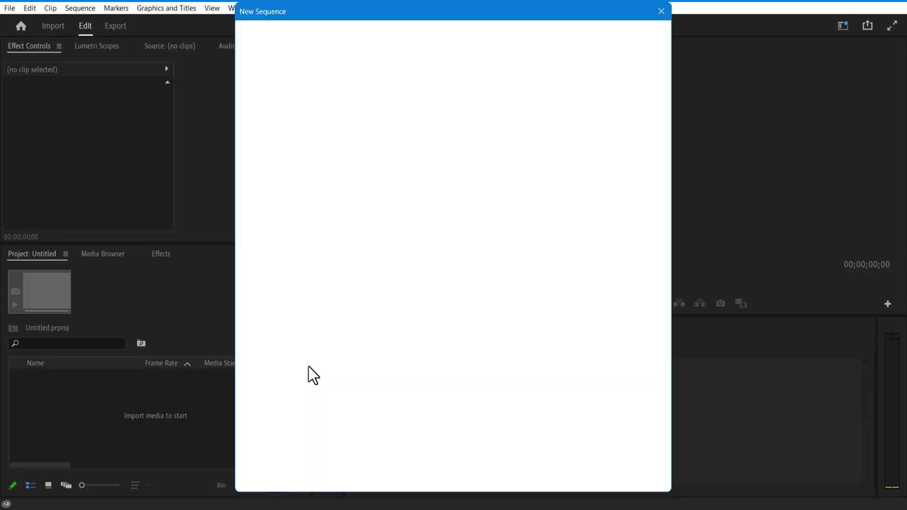
click(332, 40)
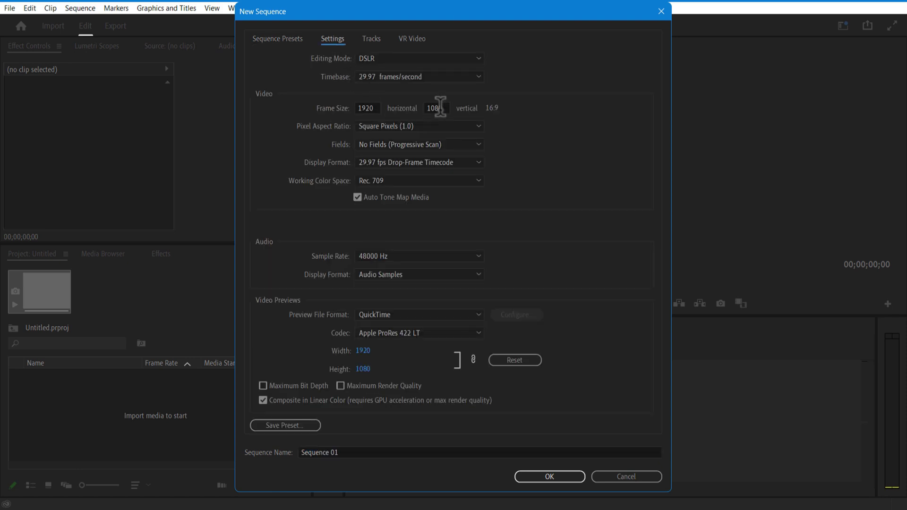
click(556, 481)
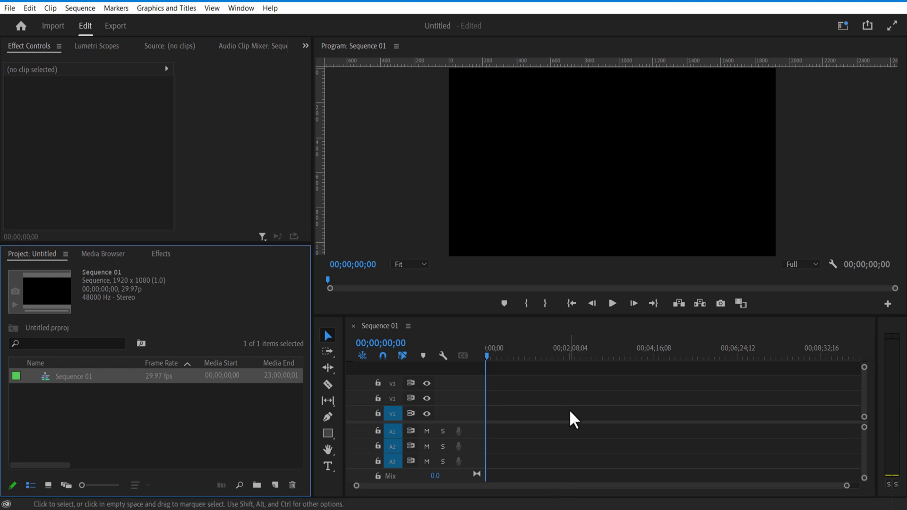
- Place splash.mp4 in the sequence and move the clip up to the start of track V2
drag(464, 409, 465, 409)
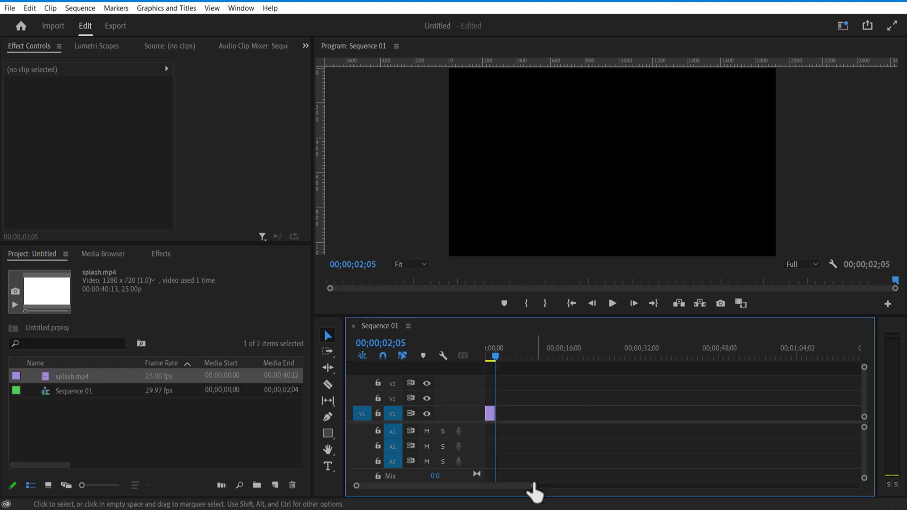
drag(535, 486, 483, 495)
drag(550, 364, 524, 361)
drag(516, 411, 502, 404)
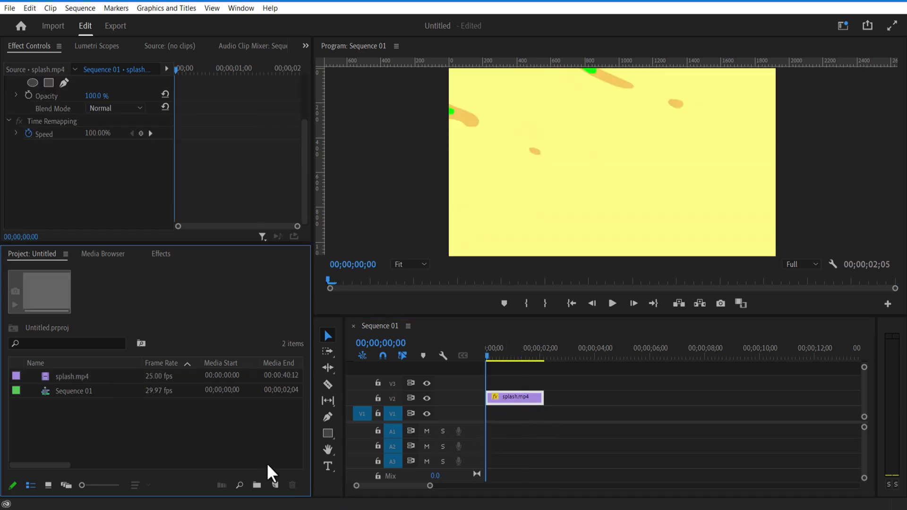
- Create a 1920 by 1080 yellow color matte (EFFF00) and place it at the start of V1 beneath the splash clip
click(276, 485)
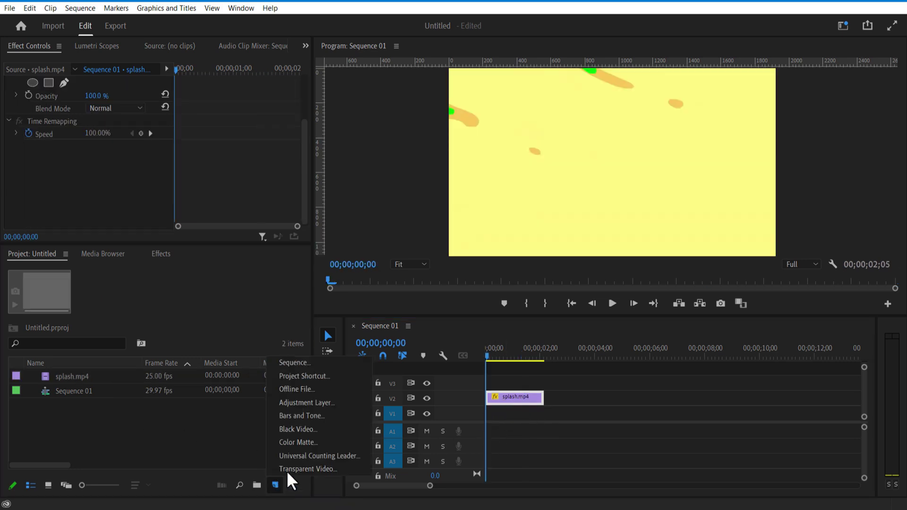
click(308, 441)
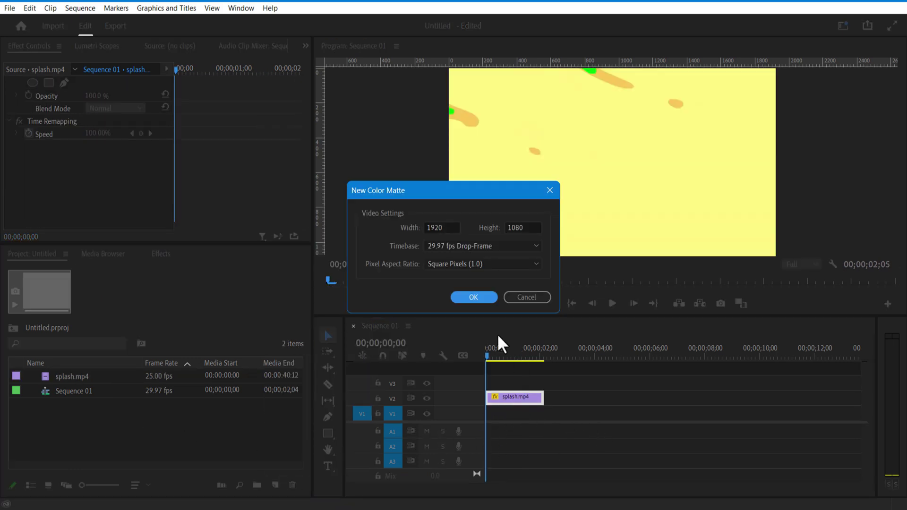
click(465, 297)
click(569, 334)
click(476, 205)
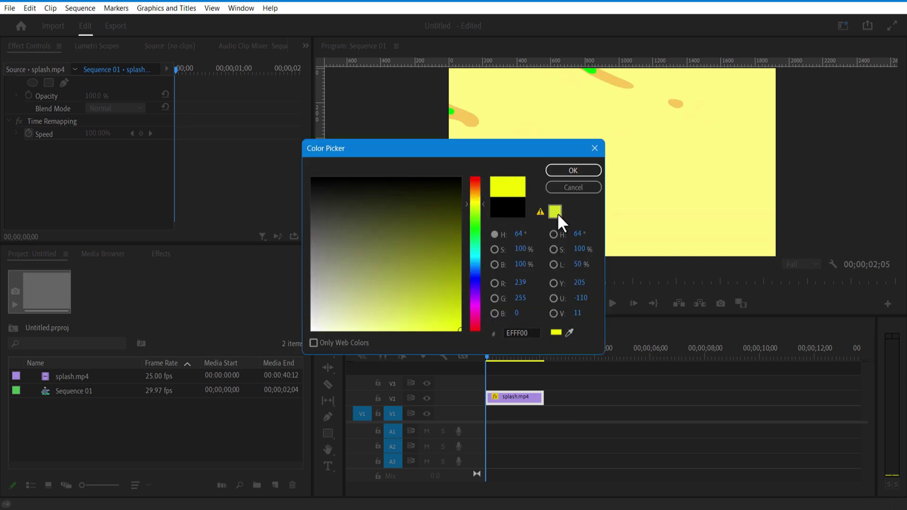
click(568, 172)
click(426, 274)
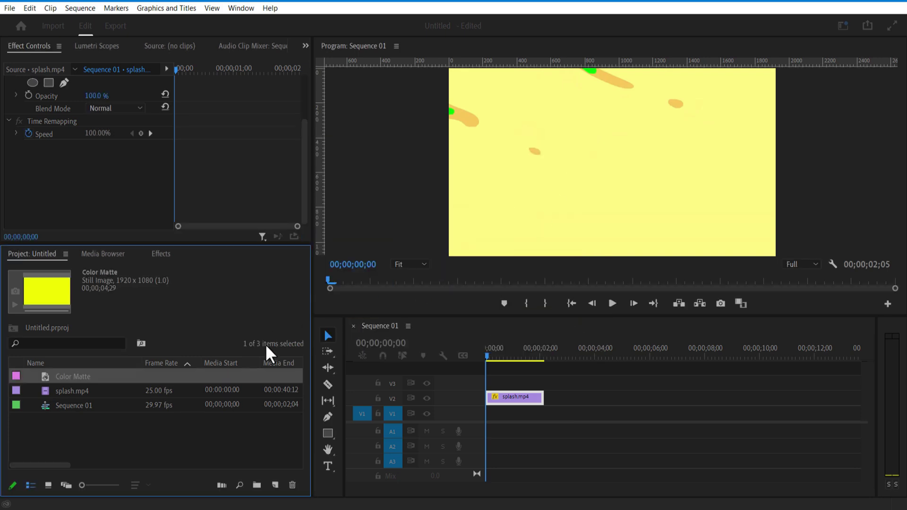
drag(94, 378, 482, 418)
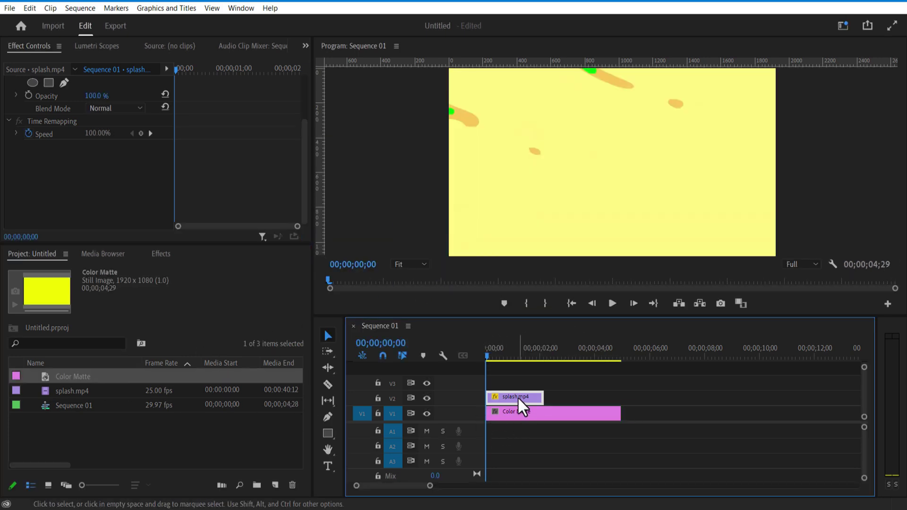
- Apply the Ultra Key effect to the splash clip and sample the green splash as its key color
click(496, 359)
drag(498, 359, 502, 360)
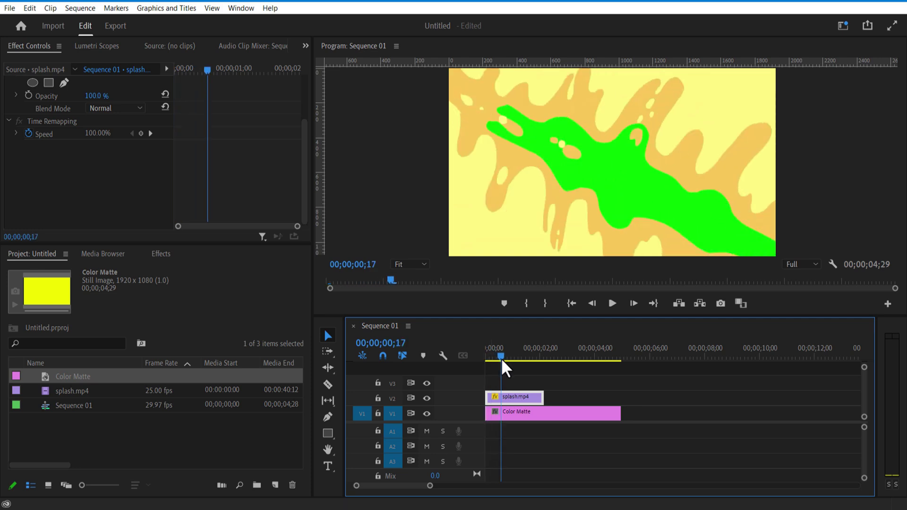
click(162, 255)
click(88, 270)
text(ultra)
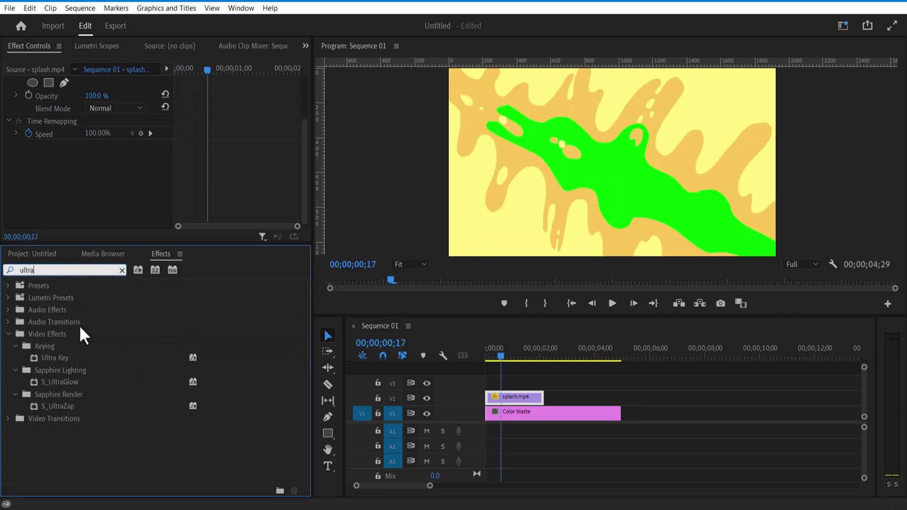
drag(52, 358, 516, 397)
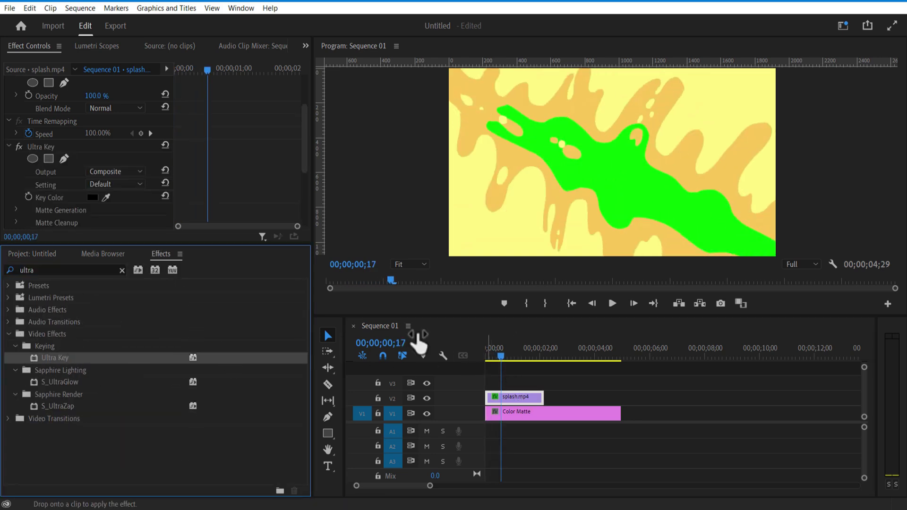
click(105, 197)
click(599, 172)
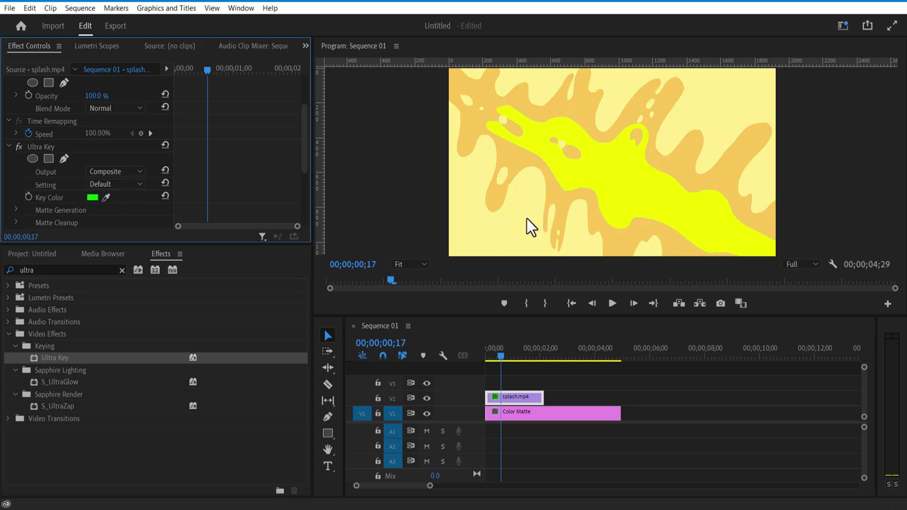
mouse_move(502, 362)
mouse_down()
mouse_move(486, 363)
mouse_move(512, 371)
mouse_up()
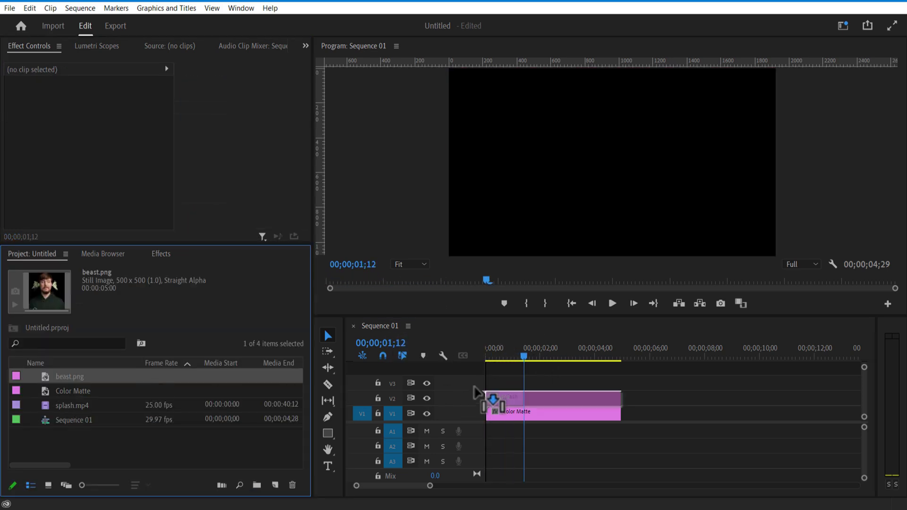
- Add beast.png on V3 with Scale 174 and Position 960, 883, and shift it to start at about 00;00;07;10
drag(480, 395, 473, 385)
click(567, 384)
drag(94, 121, 128, 121)
drag(123, 108, 285, 108)
drag(494, 382, 695, 382)
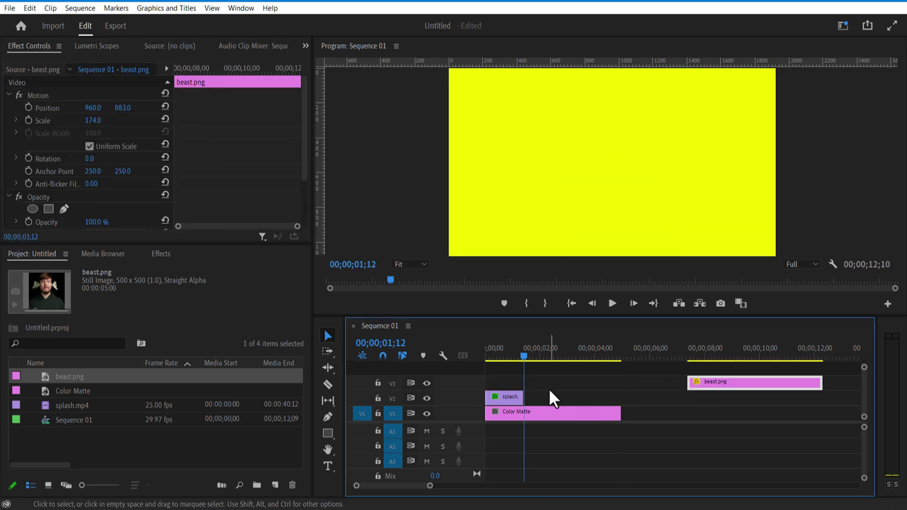
- Add a text layer reading "MR BEAST" after the splash clip and set its font to Third Rail - Demo
click(174, 450)
click(327, 467)
click(481, 159)
text(MR BEAST)
key(ctrl+a)
click(39, 183)
click(95, 224)
click(178, 312)
- Adjust the MR BEAST text's scale and position, and fill it with magenta (FA05CE)
drag(93, 120, 111, 121)
drag(93, 108, 119, 121)
scroll(64, 161, down, 5)
click(62, 154)
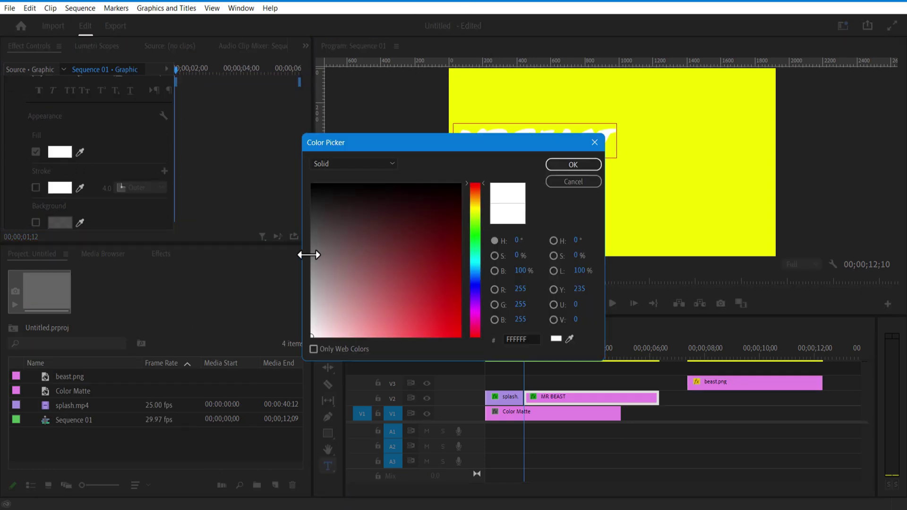
mouse_move(475, 310)
mouse_down()
mouse_move(468, 328)
mouse_move(476, 314)
mouse_up()
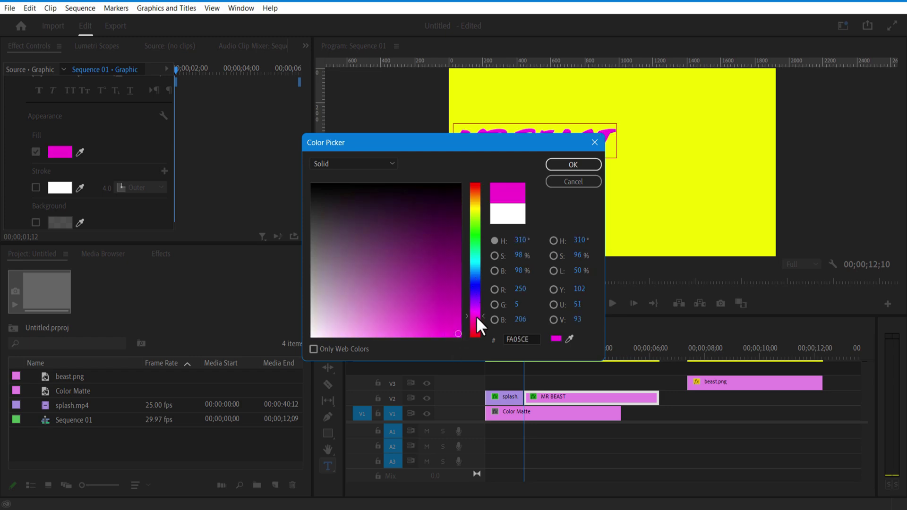
key(Return)
- Move the MR BEAST clip to the start of V3 and duplicate it onto V4
mouse_move(526, 397)
mouse_down()
mouse_move(584, 397)
mouse_move(521, 389)
mouse_move(534, 392)
mouse_up()
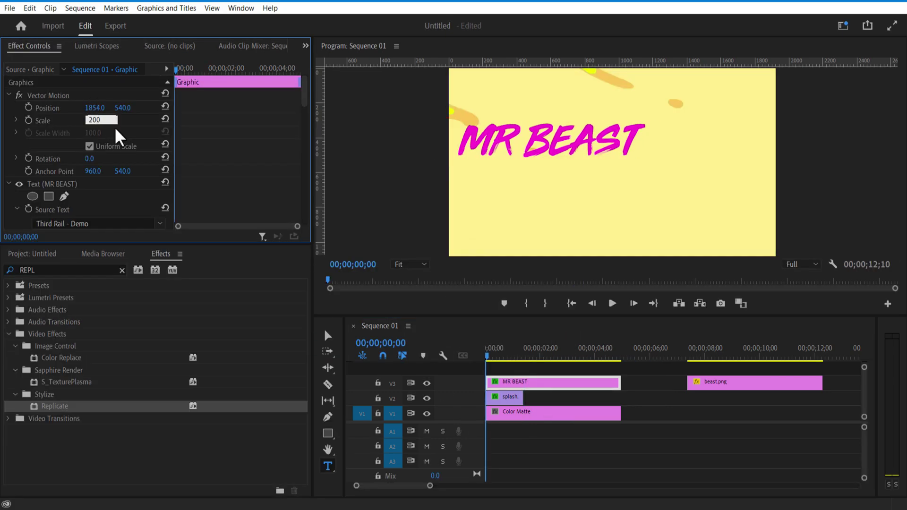
mouse_move(510, 384)
mouse_down()
mouse_move(522, 378)
mouse_move(514, 374)
mouse_up()
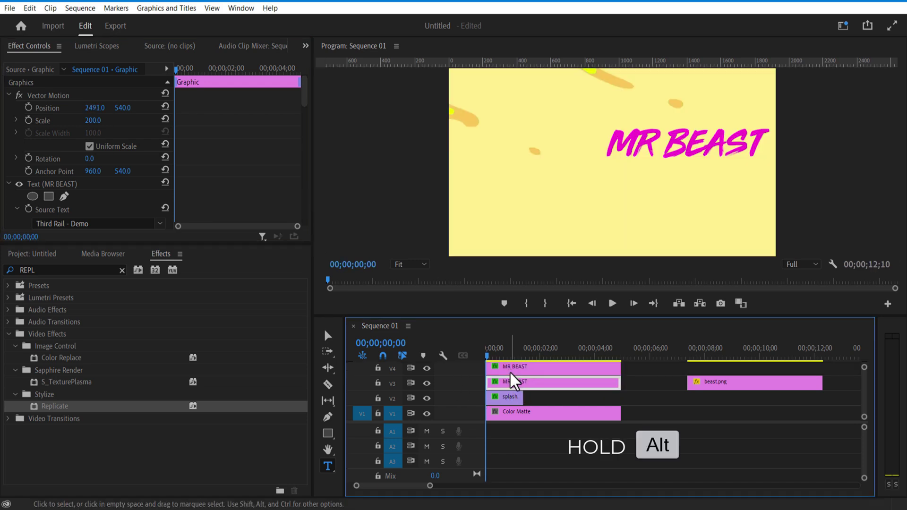
drag(579, 313, 524, 265)
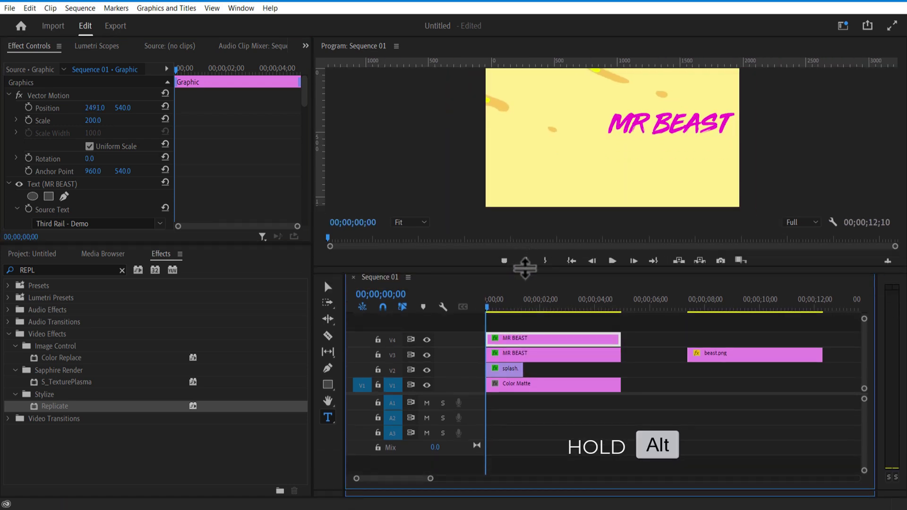
- Enable Position keyframing on both MR BEAST clips and shift them to start where the splash clip ends
click(515, 357)
click(28, 107)
drag(176, 69, 197, 81)
drag(508, 359, 546, 365)
drag(512, 344, 552, 349)
click(28, 107)
- Add and retime Position keyframes on the two MR BEAST clips so the text slides horizontally across the frame
drag(381, 294, 449, 291)
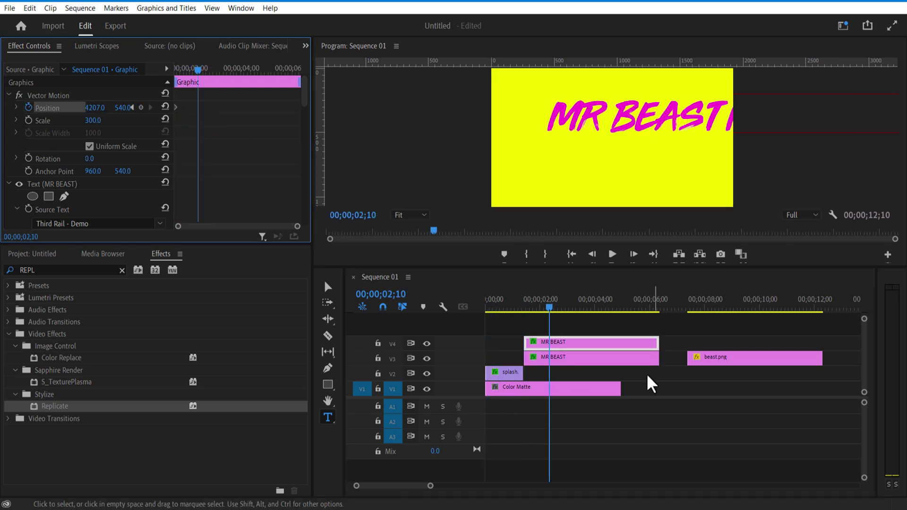
click(552, 357)
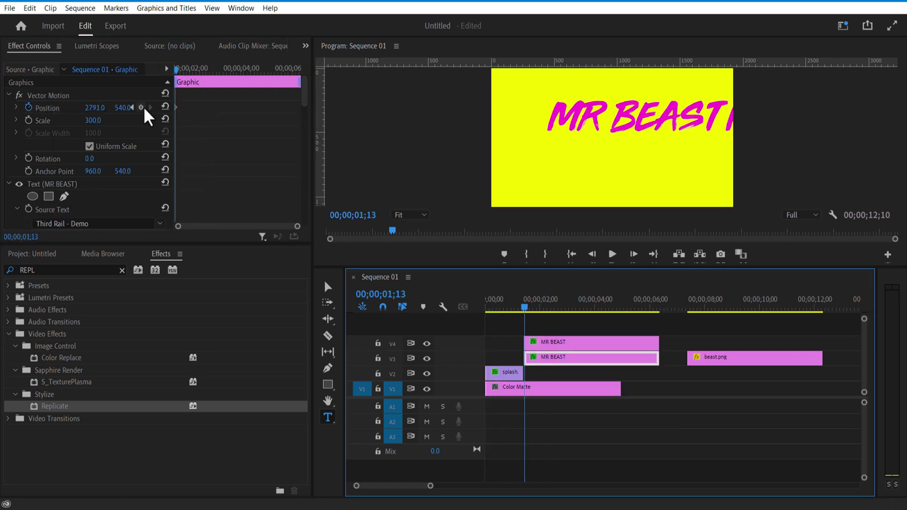
drag(176, 70, 219, 78)
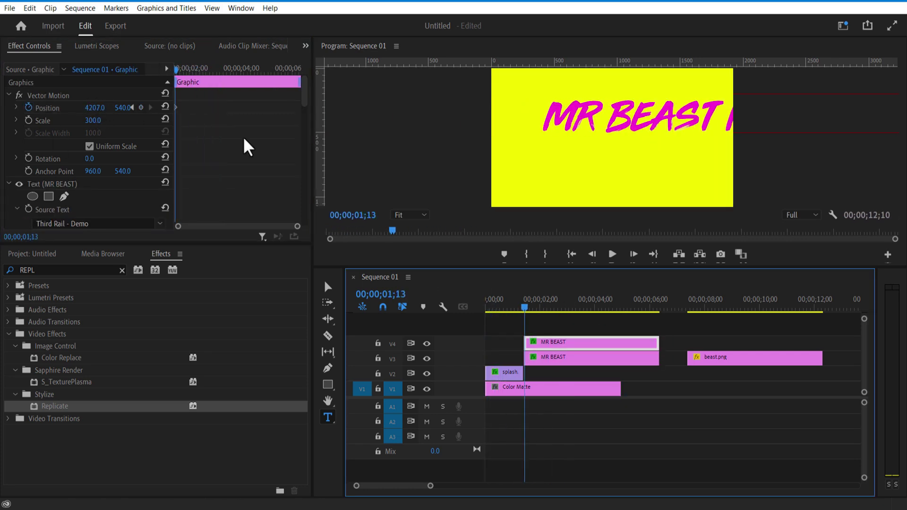
drag(189, 70, 219, 70)
drag(572, 307, 544, 313)
drag(218, 107, 192, 108)
drag(94, 108, 99, 112)
drag(191, 70, 222, 71)
drag(94, 108, 144, 112)
drag(222, 70, 234, 77)
drag(177, 88, 236, 88)
click(571, 308)
- Duplicate the V4 MR BEAST clip onto V5 and move its last Position keyframe to a later time, then preview
drag(566, 348, 563, 320)
click(529, 327)
click(129, 107)
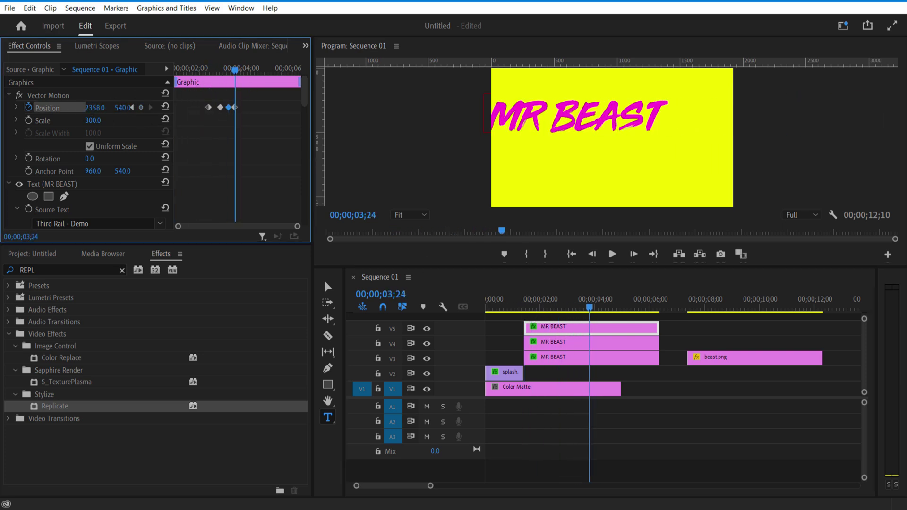
mouse_move(214, 71)
mouse_down()
mouse_move(207, 76)
mouse_move(231, 82)
mouse_move(228, 71)
mouse_up()
drag(235, 107, 253, 107)
drag(246, 71, 182, 75)
click(612, 254)
- Cut the three MR BEAST clips at 00;00;04;14 and delete the parts after the cut
drag(596, 308, 606, 337)
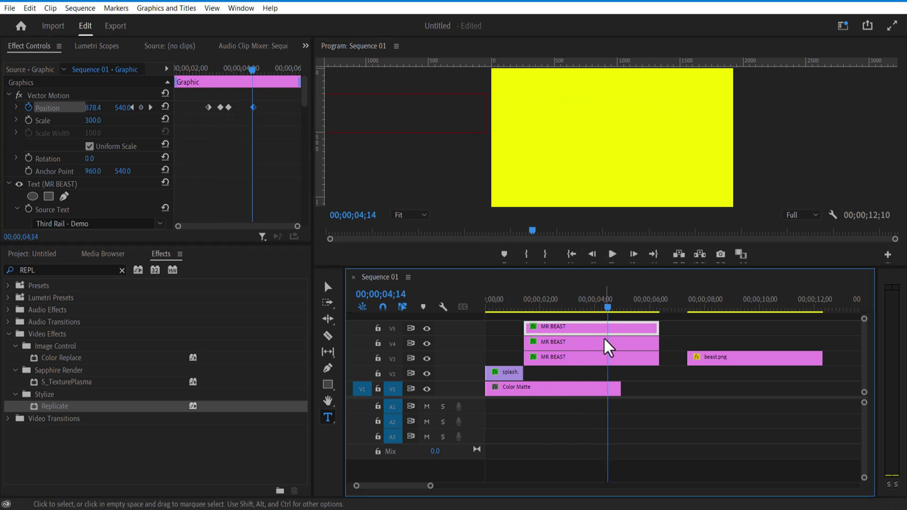
click(329, 286)
key(ctrl+shift+k)
drag(630, 369, 648, 328)
key(Delete)
- Nest the three MR BEAST clips into a sequence named "MR BEAST TOP"
drag(622, 325, 557, 368)
right_click(562, 328)
click(597, 282)
text(MR BEAST TOP)
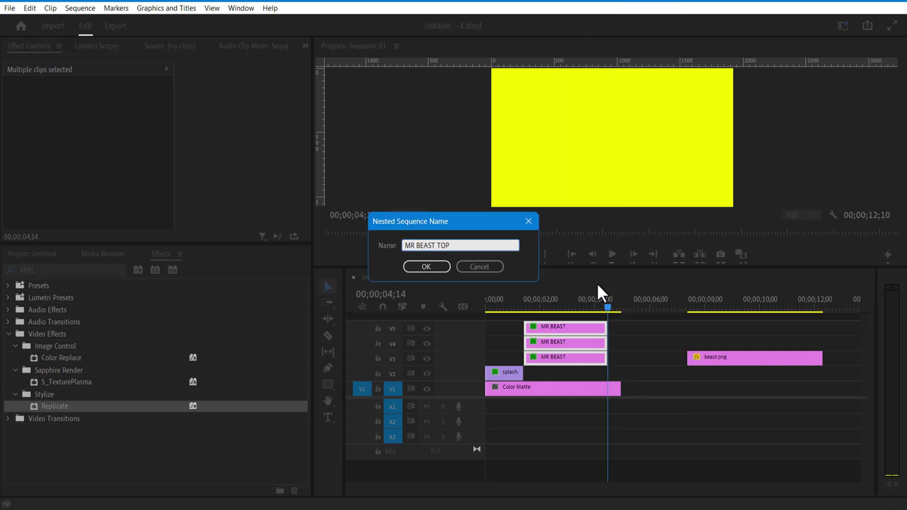
key(Return)
- Duplicate the nested text clip onto V4 and lower one copy to Position 960, 864 to form a second text row
drag(546, 362, 551, 344)
click(551, 345)
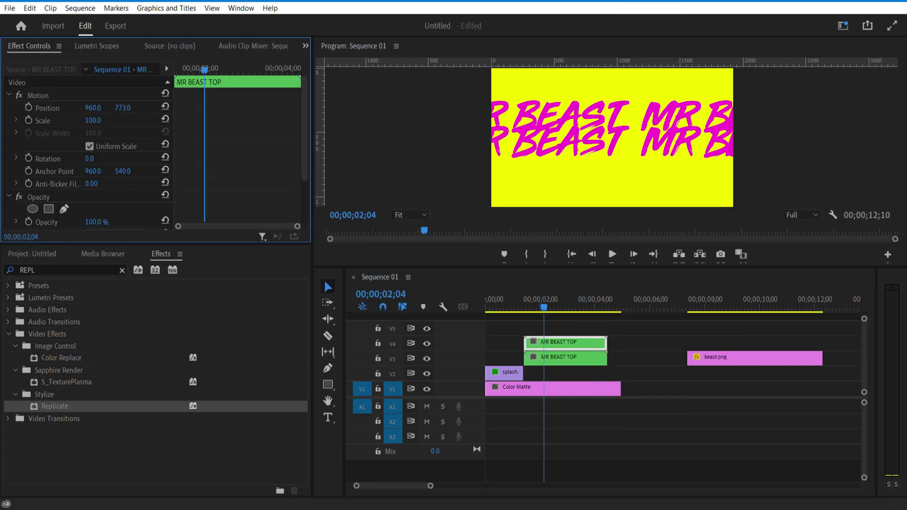
drag(142, 108, 207, 108)
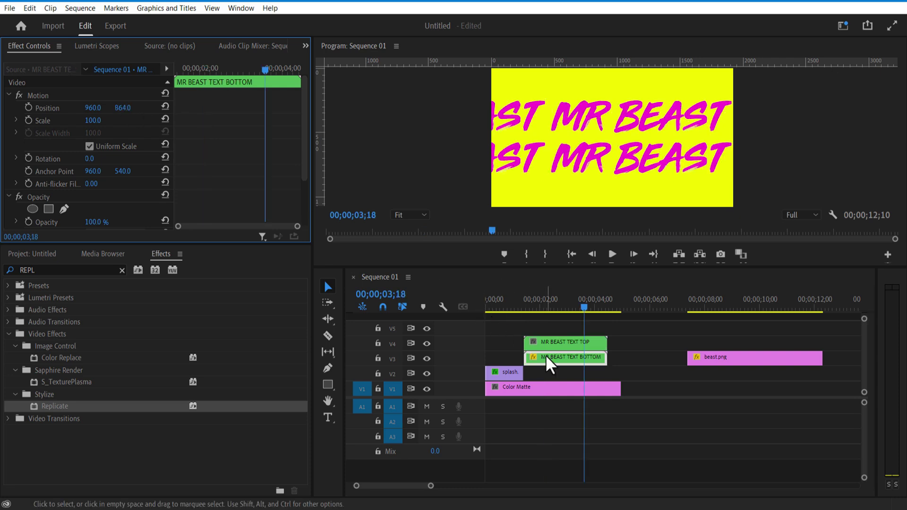
- Reverse the speed of the MR BEAST TEXT BOTTOM clip and check the opposing motion at 00;00;03;06
right_click(546, 357)
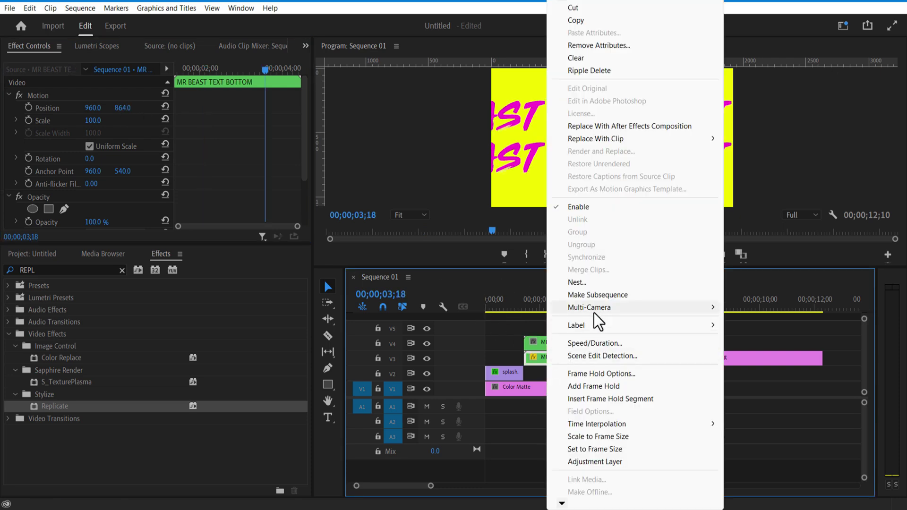
mouse_move(593, 311)
click(591, 343)
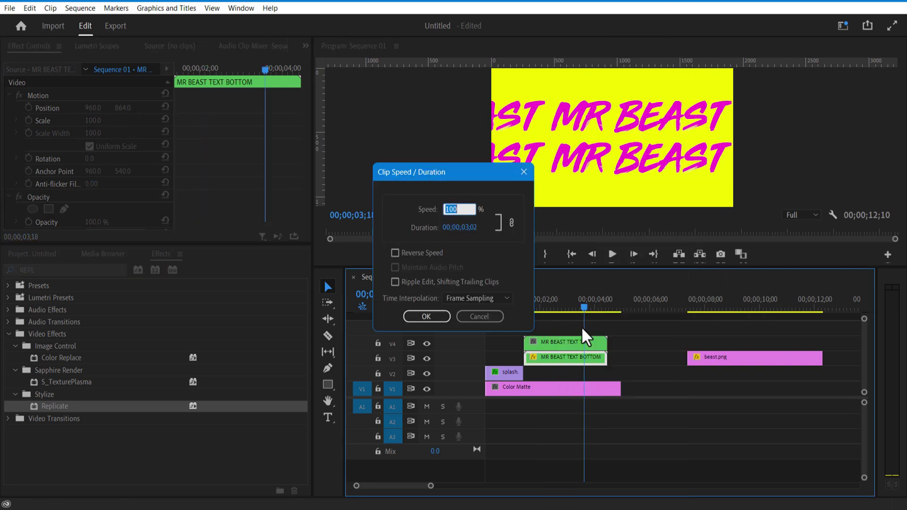
click(395, 252)
click(426, 316)
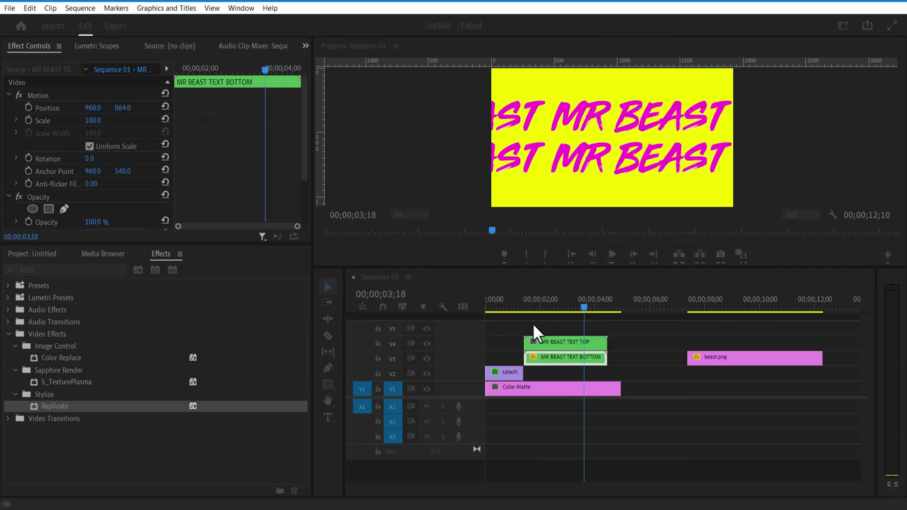
click(573, 300)
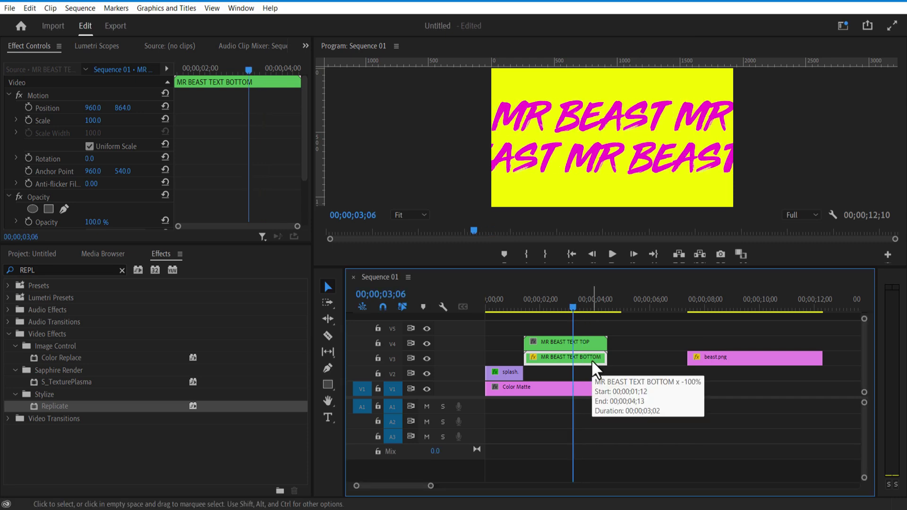
- Duplicate the MR BEAST TEXT BOTTOM clip onto V5, turn off its reversed speed, and lower it to form a third text row
drag(559, 360, 557, 331)
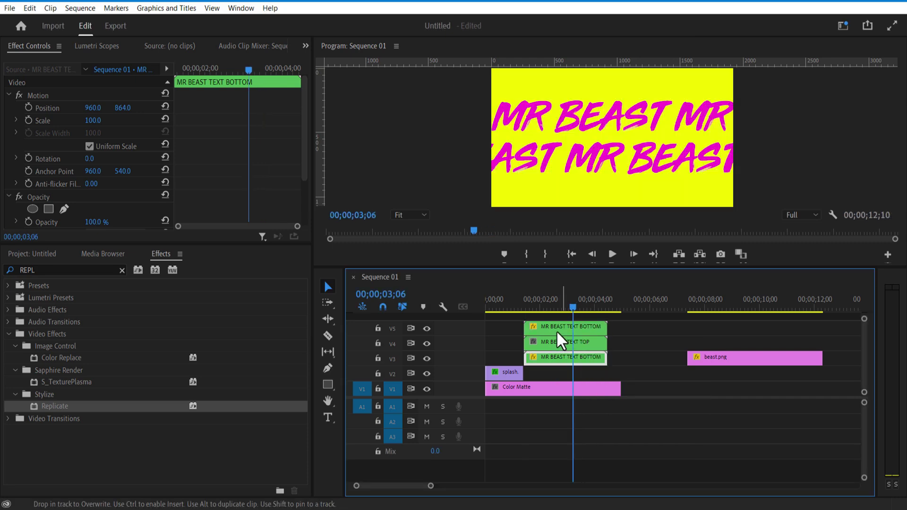
right_click(556, 330)
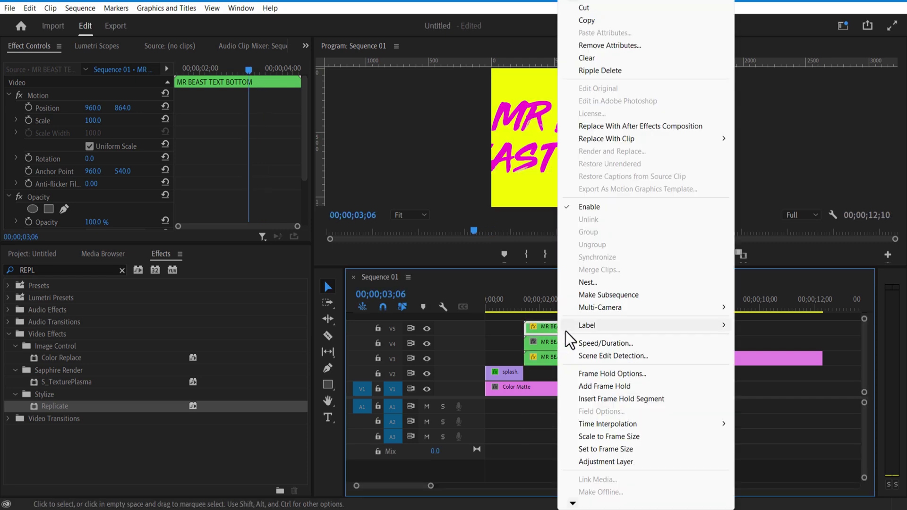
click(626, 344)
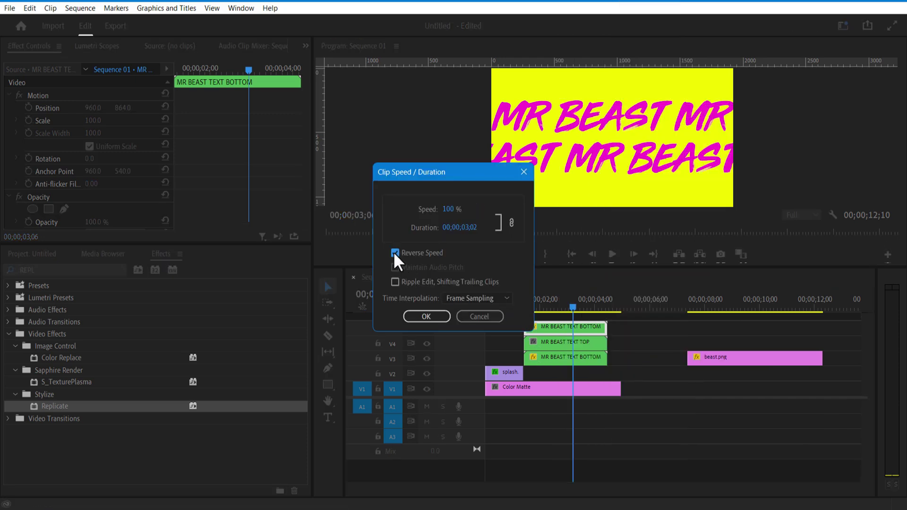
click(421, 316)
drag(123, 107, 269, 108)
drag(558, 306, 603, 336)
drag(622, 321, 559, 340)
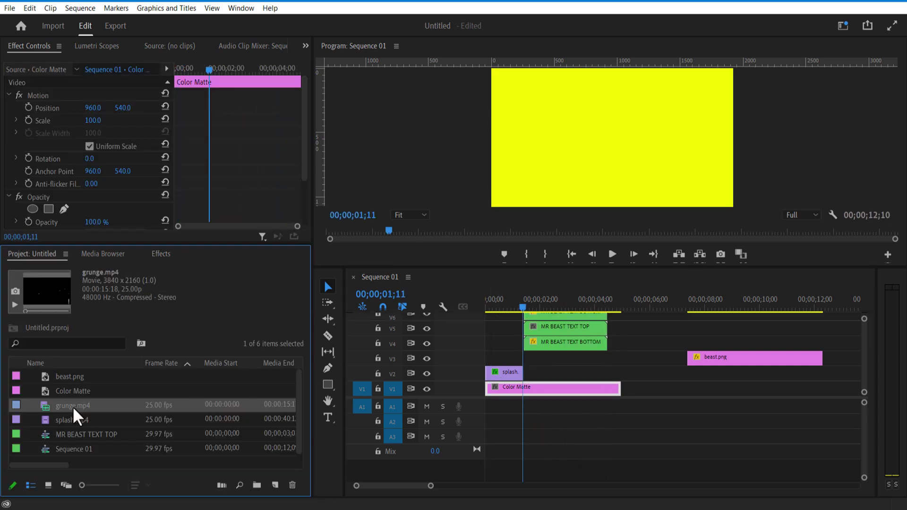
- Place grunge.mp4 on V2 directly after the splash clip and set its blend mode to Screen
drag(73, 407, 525, 391)
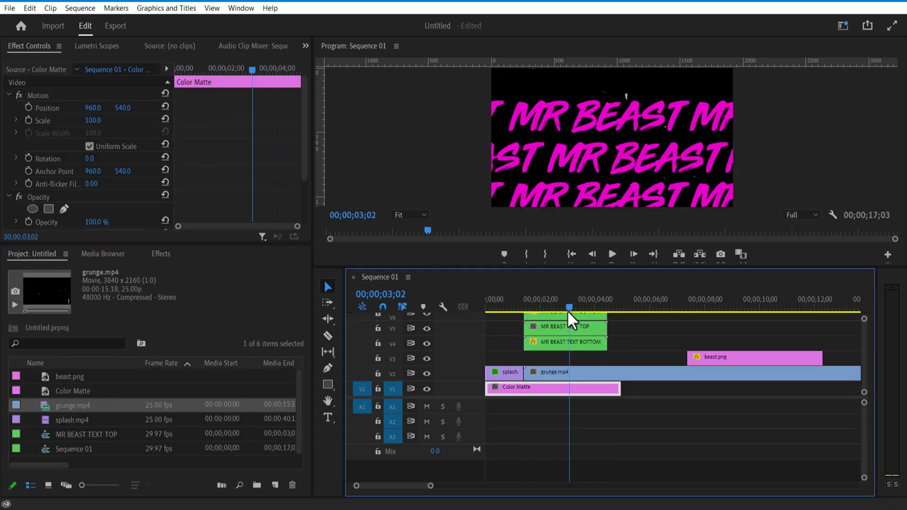
drag(567, 310, 559, 312)
click(562, 375)
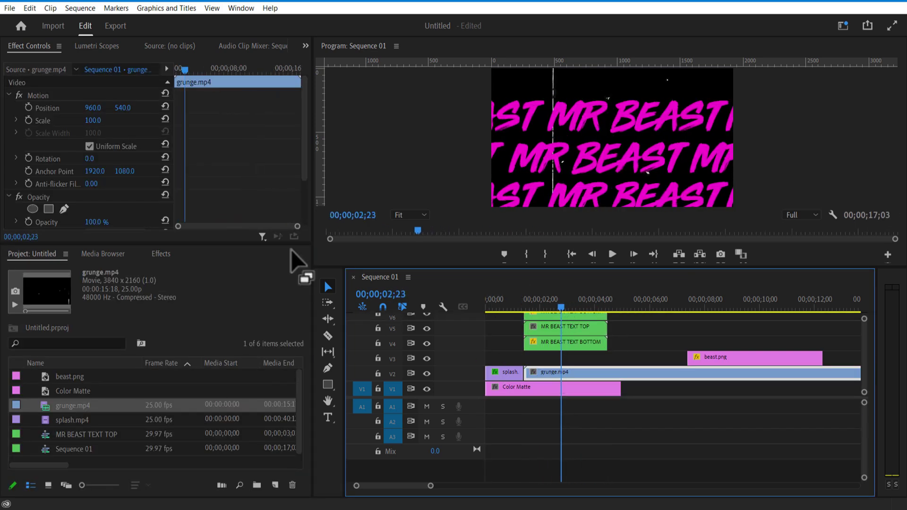
drag(300, 138, 308, 193)
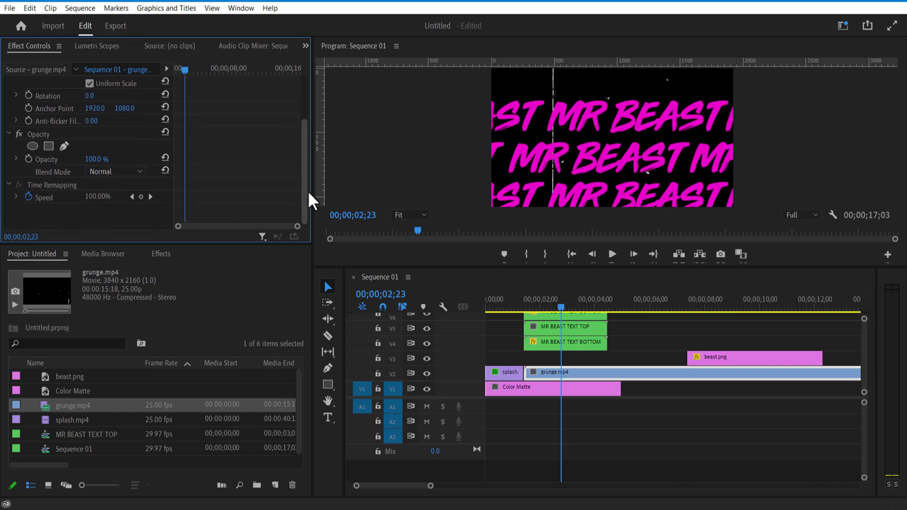
click(114, 171)
click(121, 260)
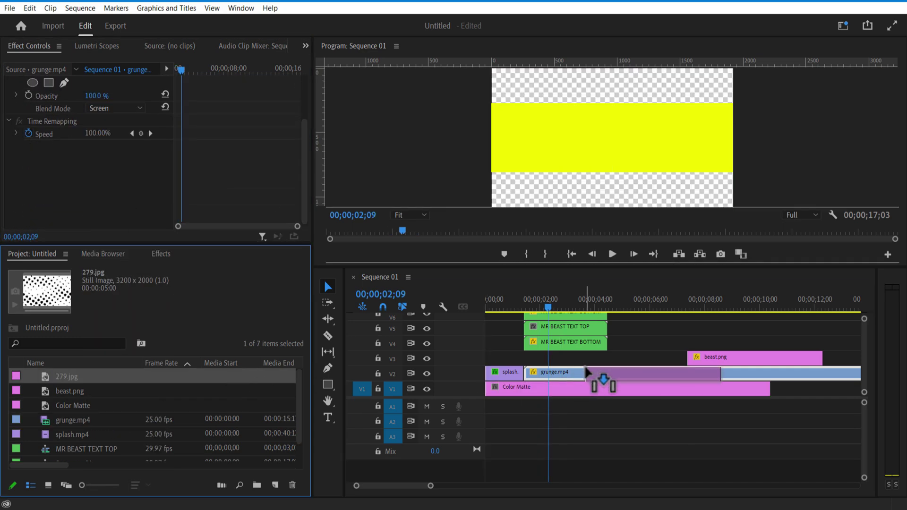
- Place 279.jpg on V3 above the start of grunge.mp4, scale it to 67, and set its blend mode to Soft Light
drag(586, 373, 525, 362)
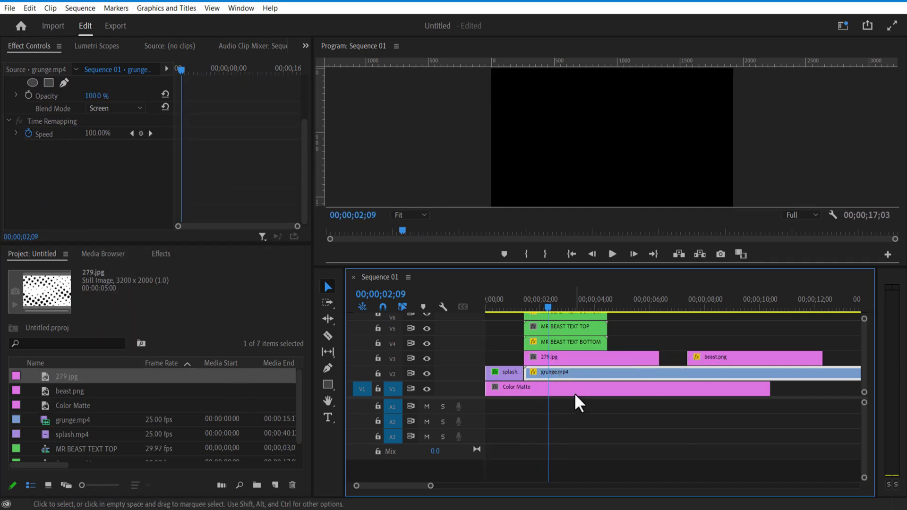
click(569, 358)
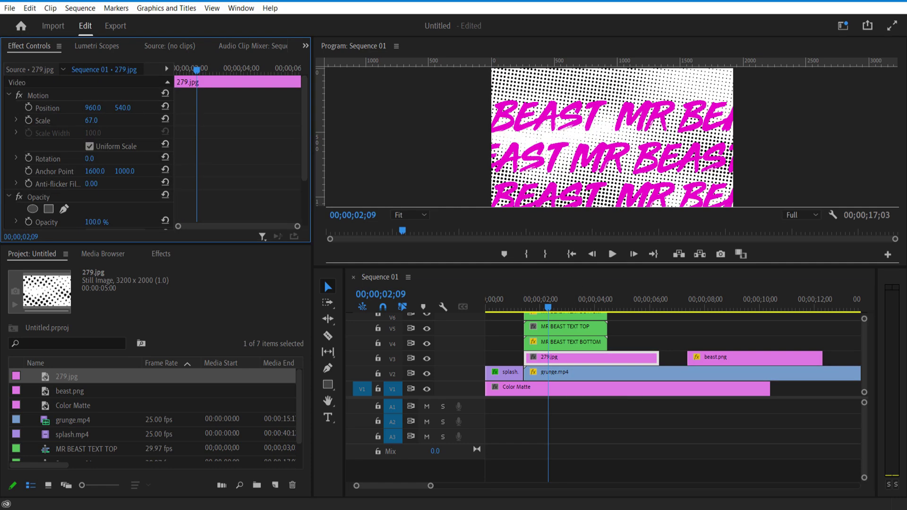
scroll(307, 156, down, 3)
scroll(302, 158, down, 1)
click(114, 180)
click(129, 256)
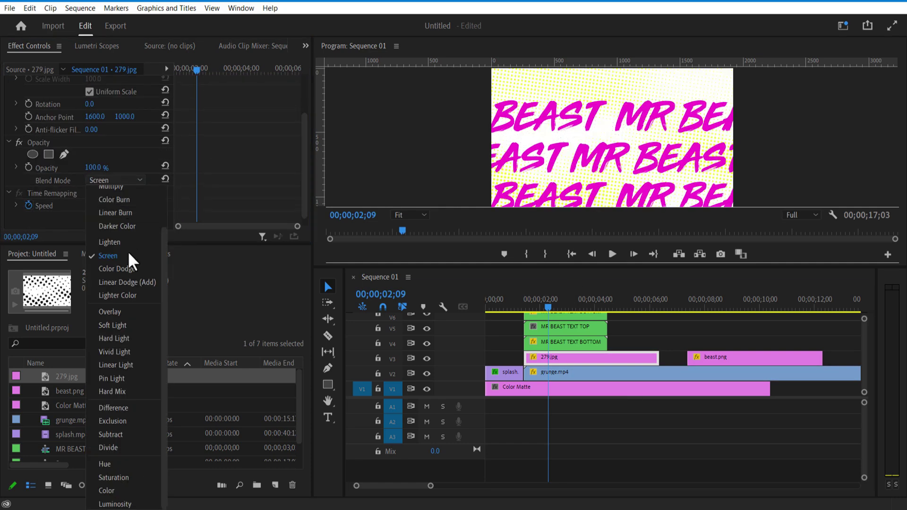
click(124, 326)
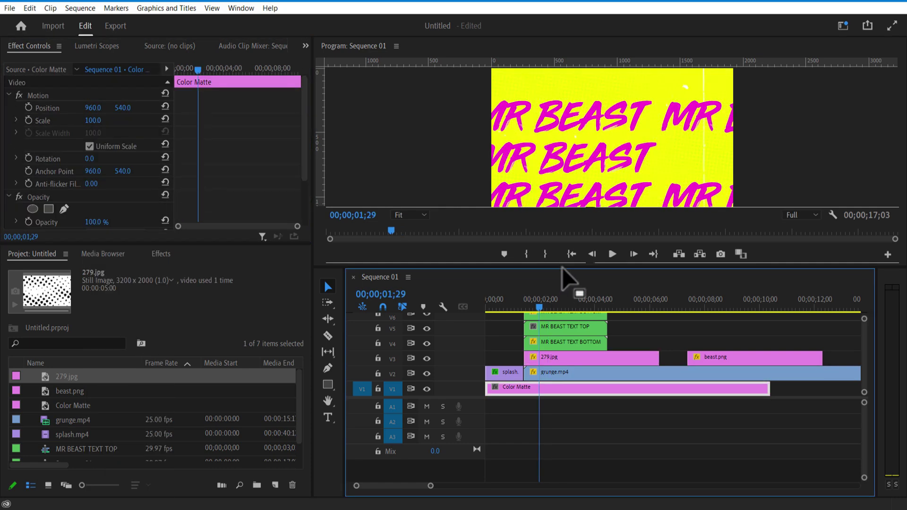
- Move the beast.png clip onto V7 above the start of the text clips and apply the Tint effect to it
drag(562, 268, 570, 220)
drag(707, 333, 543, 264)
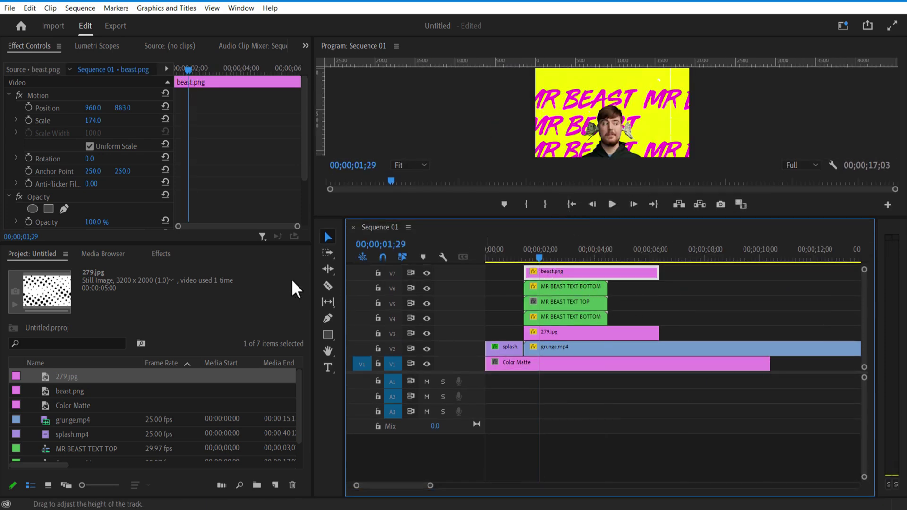
click(160, 254)
click(70, 270)
text(TiNT)
drag(57, 357, 574, 278)
drag(579, 218, 614, 214)
- Apply the Brightness & Contrast effect to beast.png and adjust its values
click(85, 270)
text(BRIG)
drag(64, 357, 586, 273)
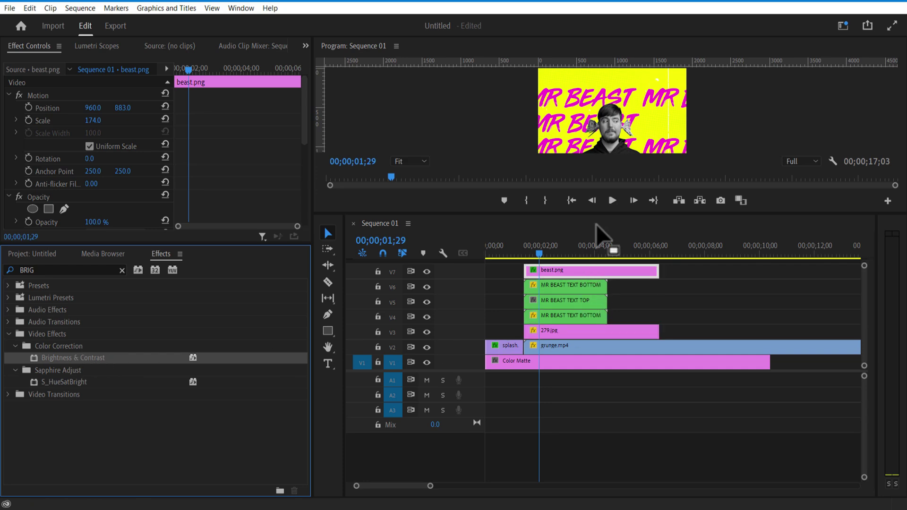
drag(592, 213, 592, 303)
drag(304, 120, 305, 208)
drag(91, 185, 113, 197)
drag(91, 184, 77, 184)
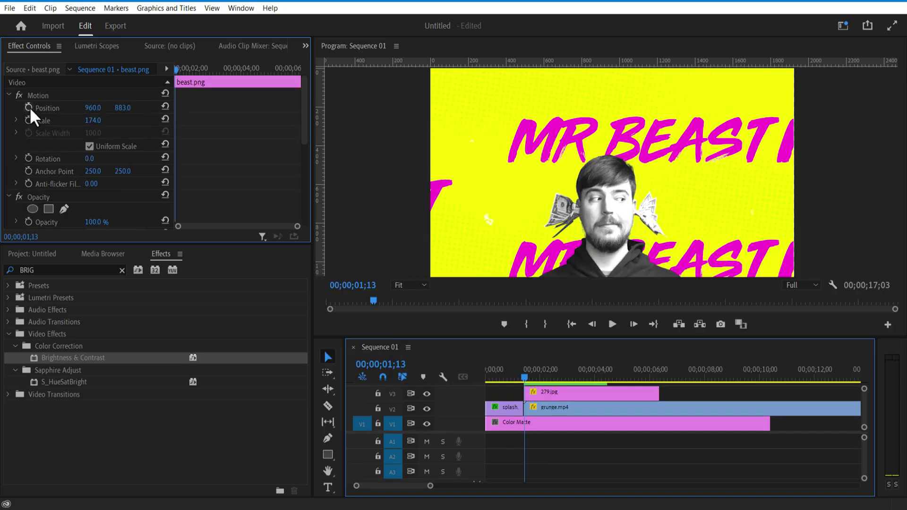
- Keyframe beast.png from lower down at 00;00;01;13 up to Position 960, 716 while scaling from 174 to 230
click(47, 108)
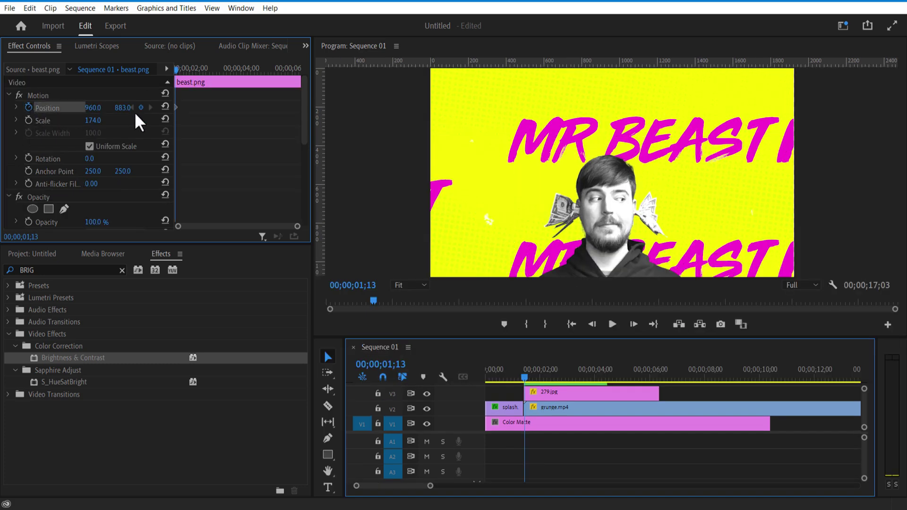
click(28, 120)
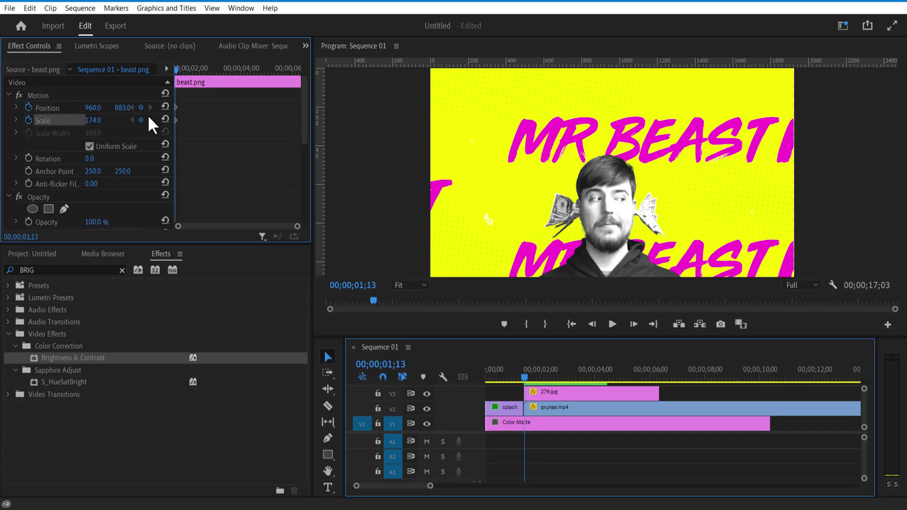
drag(124, 107, 423, 107)
drag(176, 70, 207, 70)
drag(123, 108, 0, 107)
drag(93, 120, 119, 120)
drag(559, 376, 561, 397)
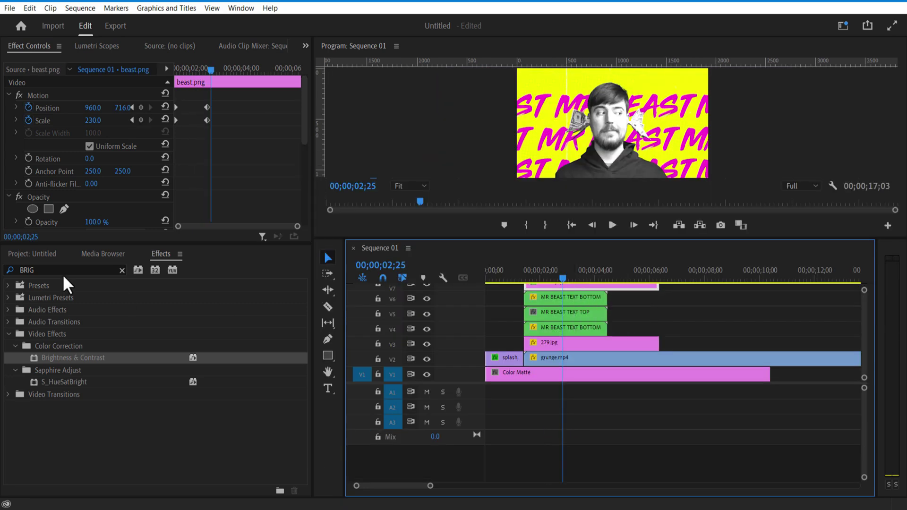
- Find the Drop Shadow effect and apply it to the beast.png clip
text(drop)
drag(283, 365, 544, 285)
drag(567, 240, 567, 363)
drag(305, 108, 309, 222)
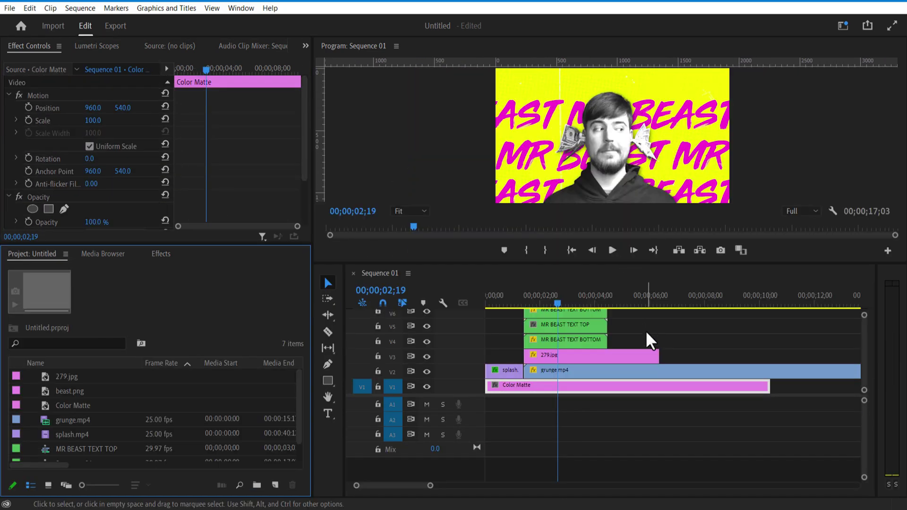
- Draw a rectangle shape covering the whole frame and set its Position to 960, 494
click(645, 330)
click(328, 380)
drag(476, 72, 782, 226)
click(328, 282)
drag(122, 108, 107, 108)
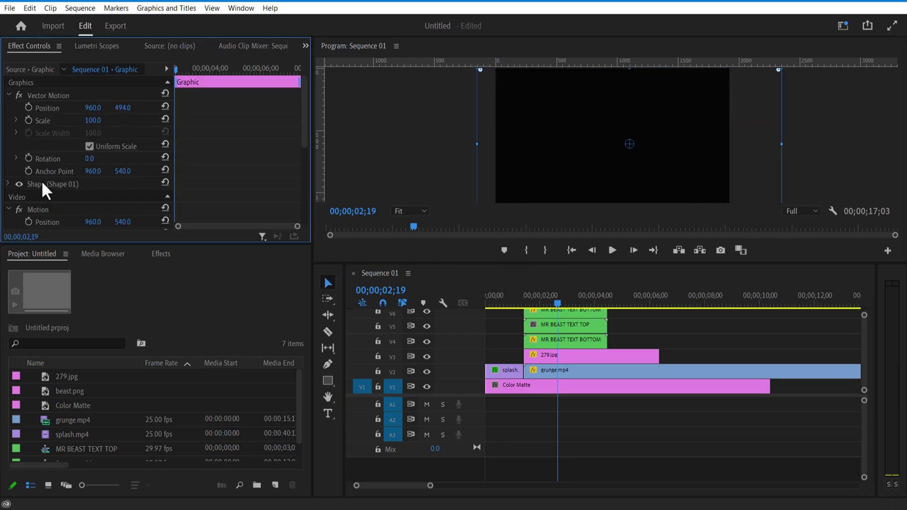
- Set the rectangle shape's fill to dark grey #363636
click(8, 183)
scroll(304, 112, down, 3)
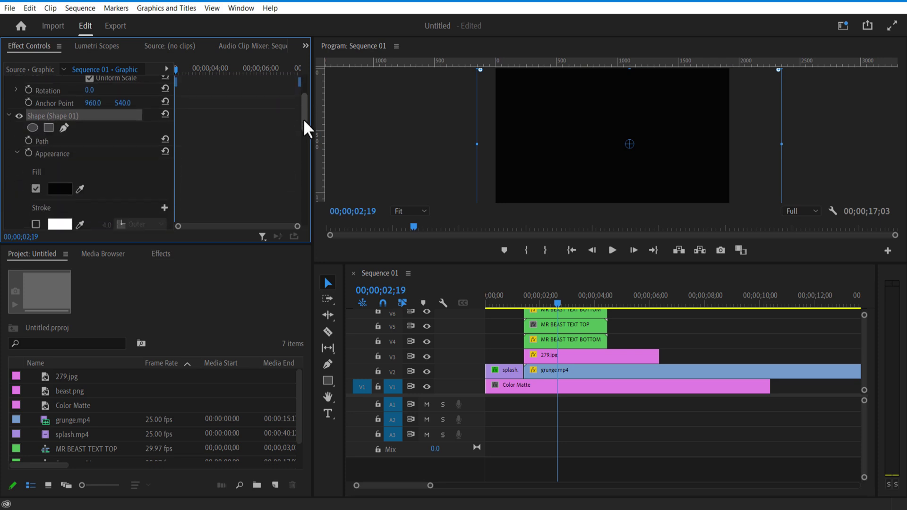
click(66, 185)
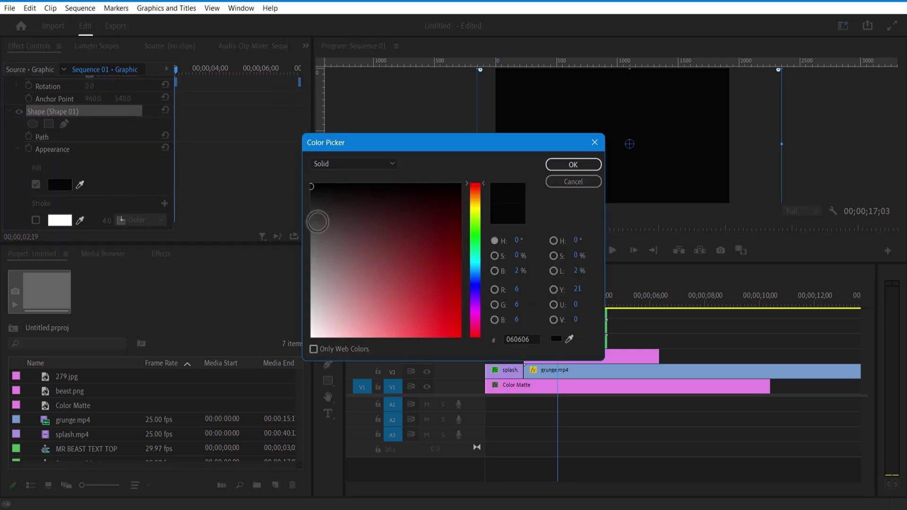
click(572, 164)
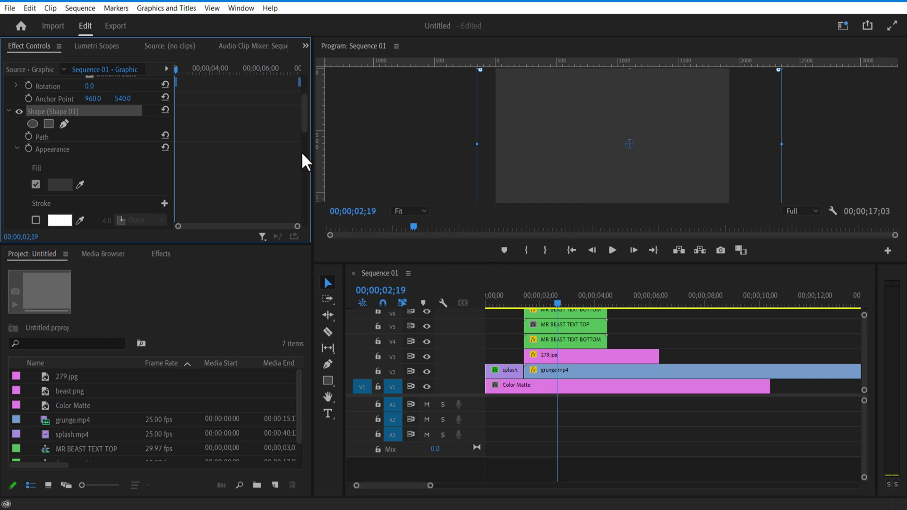
- Add a rectangular mask to the shape, widen it past both frame edges, and move it down to the bottom of the frame
click(48, 124)
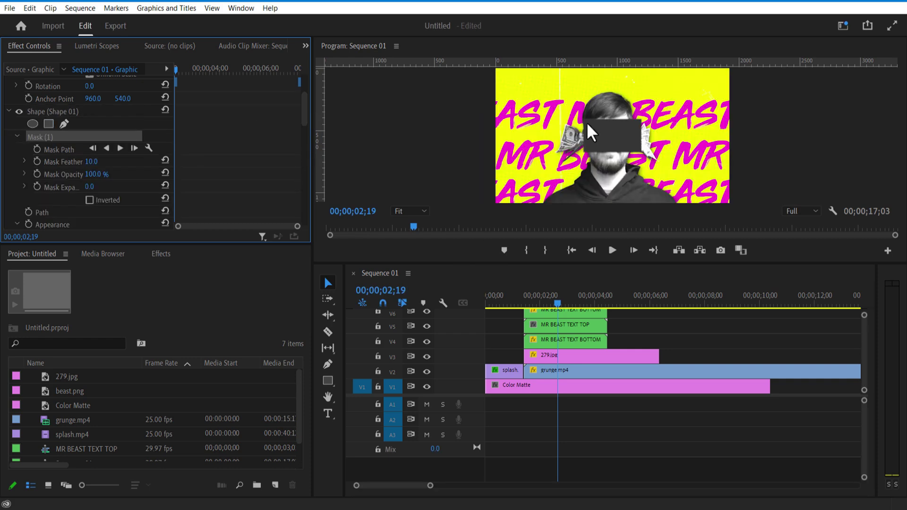
drag(584, 120, 474, 125)
drag(583, 152, 470, 162)
drag(642, 153, 744, 159)
drag(642, 119, 746, 121)
drag(654, 139, 656, 193)
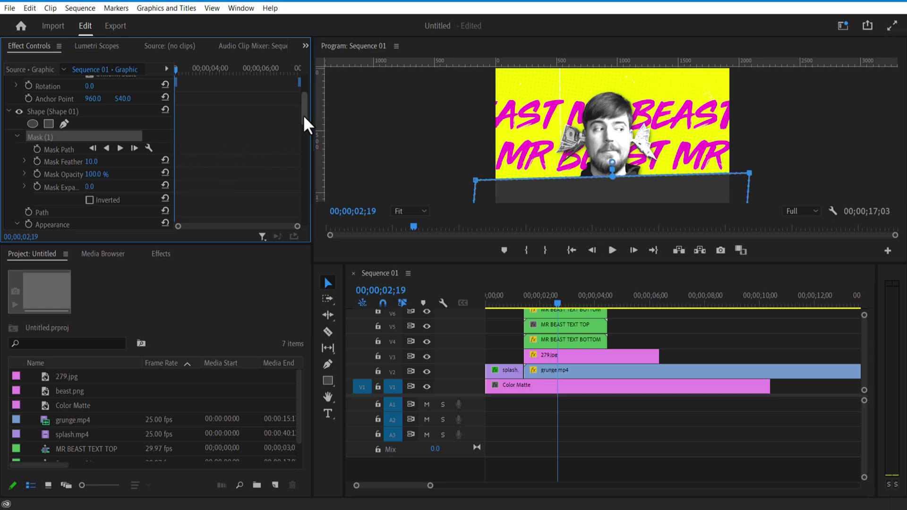
- Change the shape's fill to black and raise its mask feather to about 300
drag(303, 114, 305, 143)
click(64, 137)
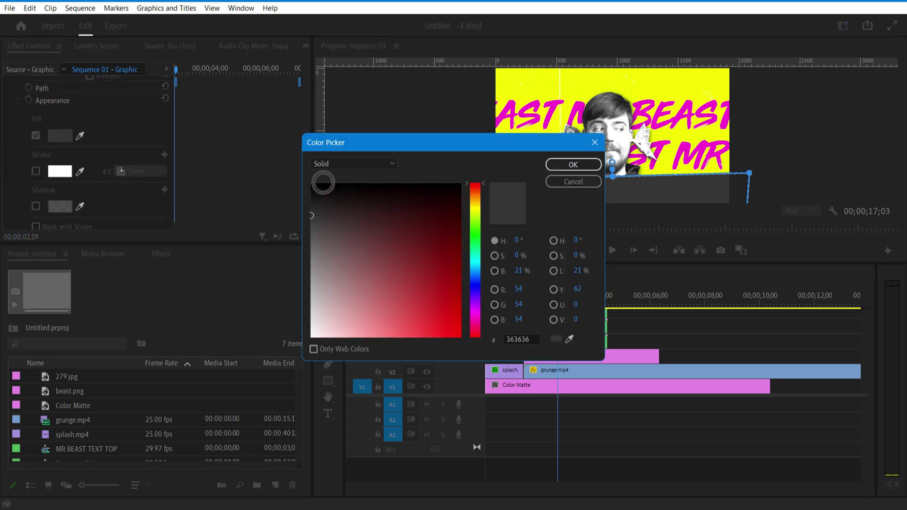
click(312, 184)
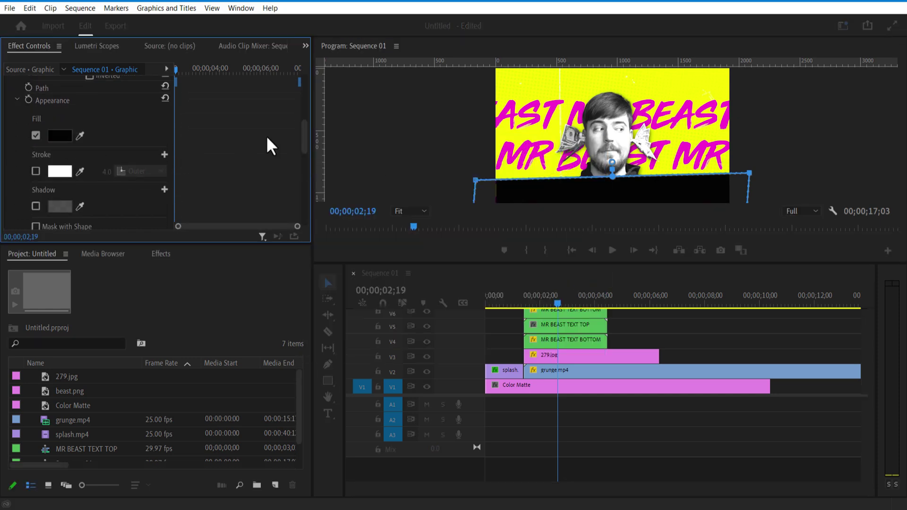
drag(309, 138, 307, 121)
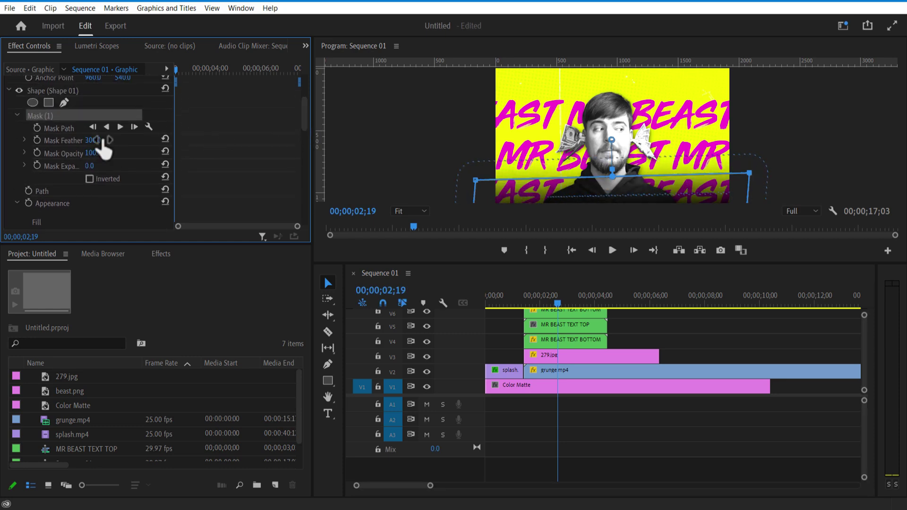
- Move the shape's graphic clip on V8 so it starts together with the beast.png clip
click(669, 341)
drag(619, 264, 614, 191)
drag(578, 250, 538, 239)
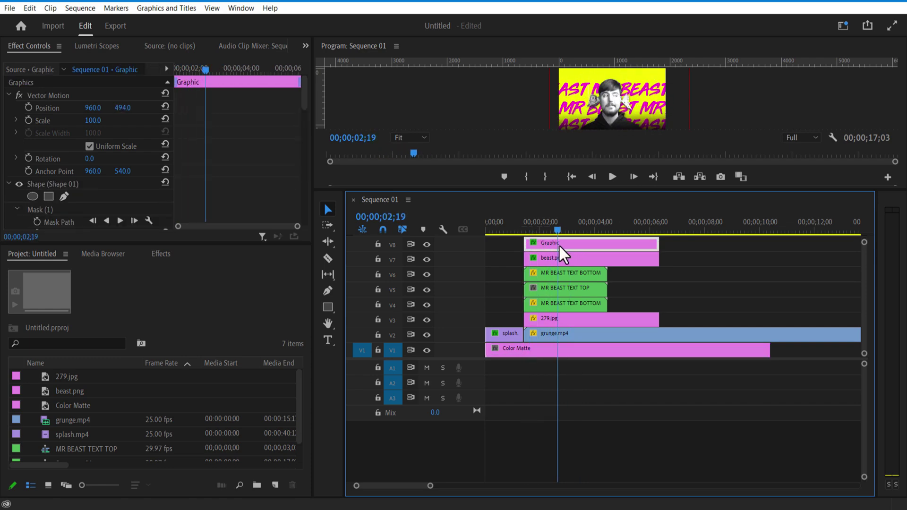
- Keyframe the black gradient's Position from 960, 3133 at 00;00;02;19 to 960, 414 at 00;00;03;12 and preview the motion
drag(568, 191, 568, 274)
click(29, 107)
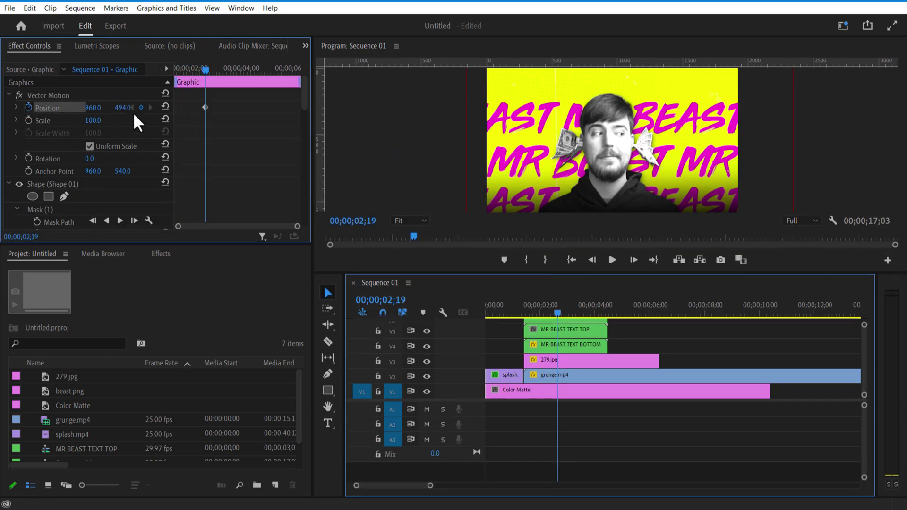
drag(124, 107, 125, 112)
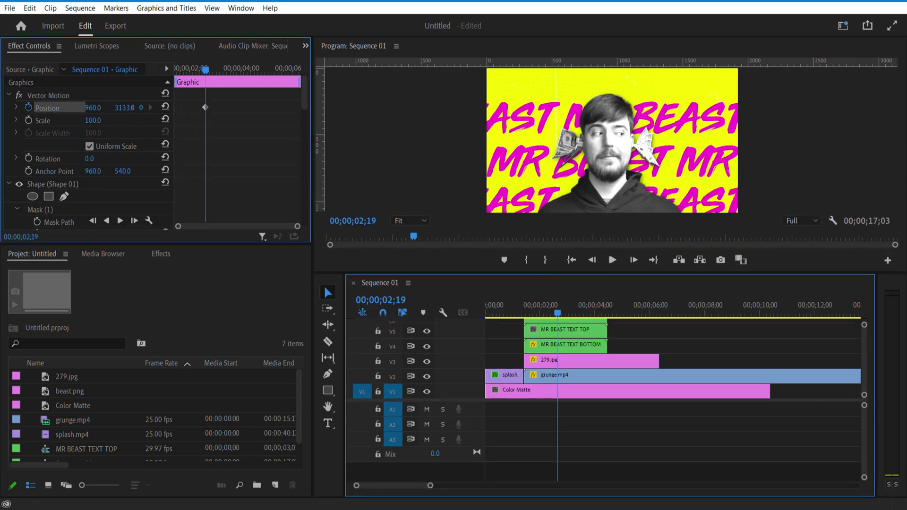
drag(206, 69, 226, 76)
drag(124, 107, 89, 108)
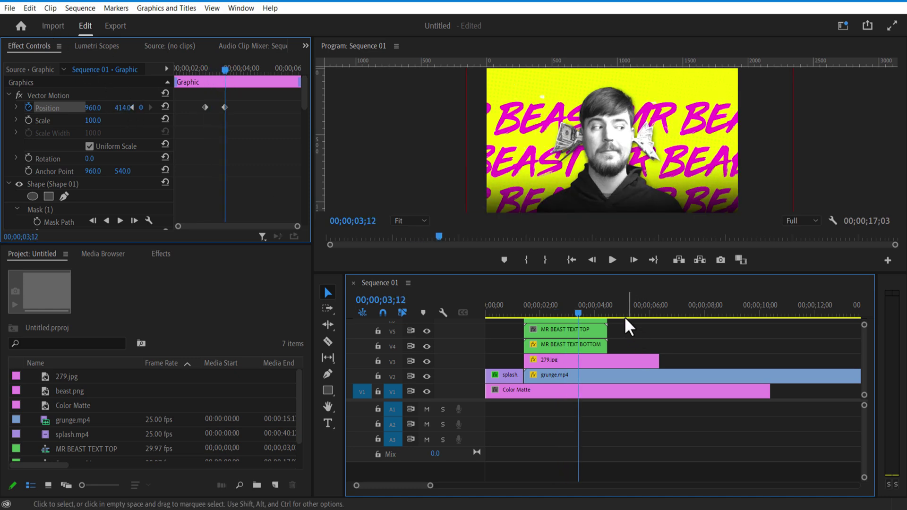
mouse_move(583, 313)
mouse_down()
mouse_move(551, 324)
mouse_move(577, 325)
mouse_up()
- Add the white title texts JIMMY and DONALDSON stacked in the frame's lower left, with JIMMY at Position 310, 1063 and Scale 81
drag(608, 273, 567, 316)
click(599, 231)
key(t)
click(468, 203)
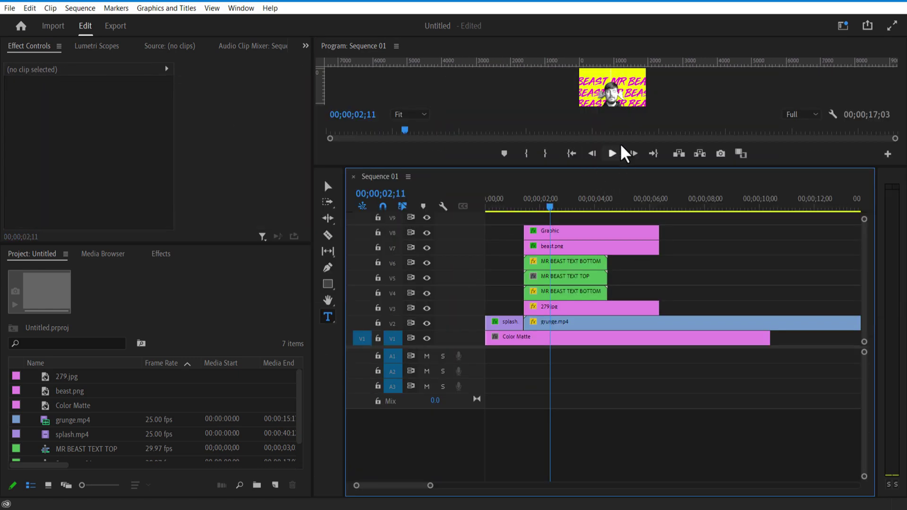
click(606, 79)
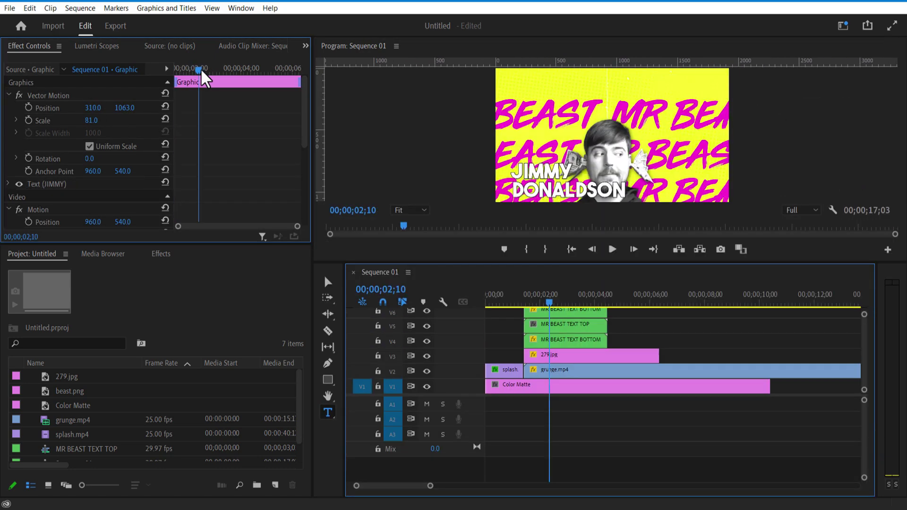
- Keyframe the JIMMY text's Position to slide in from beyond the frame's left edge to 255, 1063 at 00;00;03;10
drag(202, 76, 211, 85)
click(28, 107)
drag(93, 108, 0, 108)
drag(206, 70, 223, 75)
drag(93, 108, 331, 108)
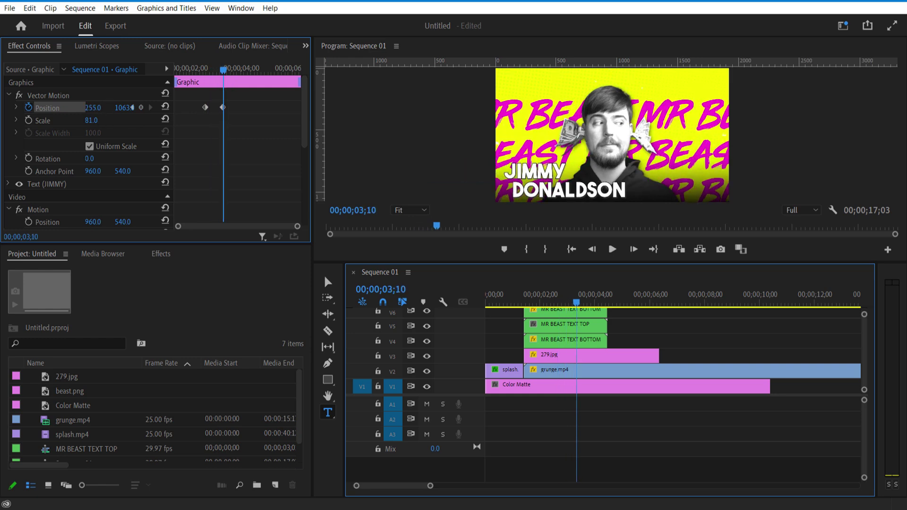
- Keyframe the DONALDSON text's Position to slide in from beyond the frame's left edge, and enlarge JIMMY to Scale 130 at Position 364, 1111
click(204, 69)
key(Left)
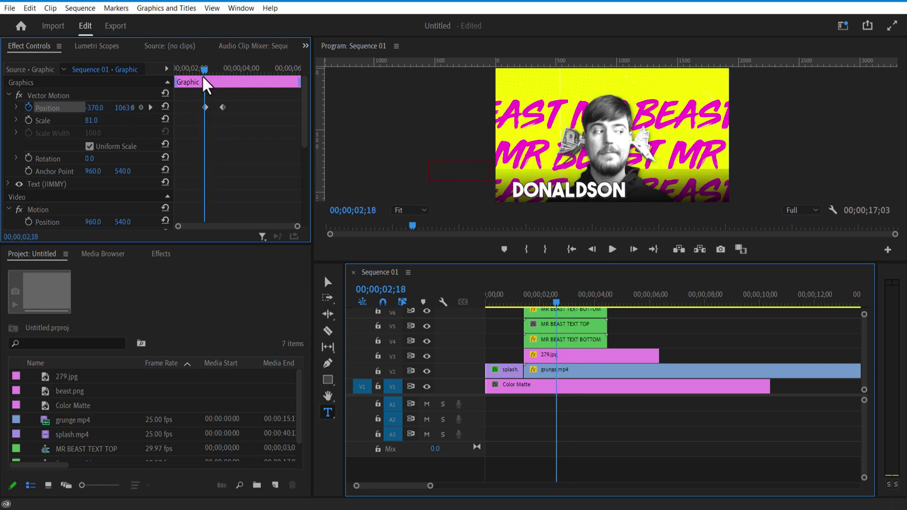
mouse_move(588, 263)
mouse_down()
mouse_move(595, 146)
mouse_move(597, 273)
mouse_up()
click(591, 211)
click(28, 107)
drag(93, 107, 0, 108)
drag(205, 70, 225, 70)
key(space)
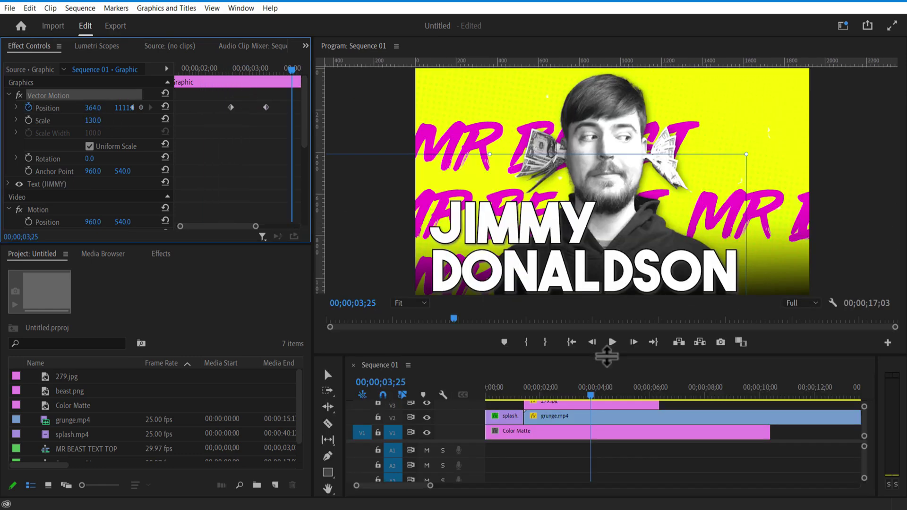
- Create an adjustment layer with the default settings and place it on V11 above DONALDSON, matching the length of the title clips
drag(605, 361, 648, 110)
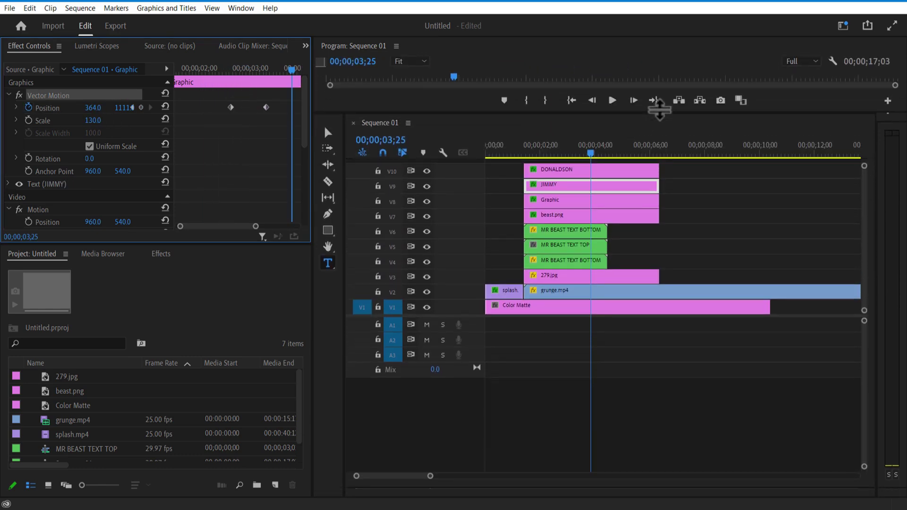
click(276, 485)
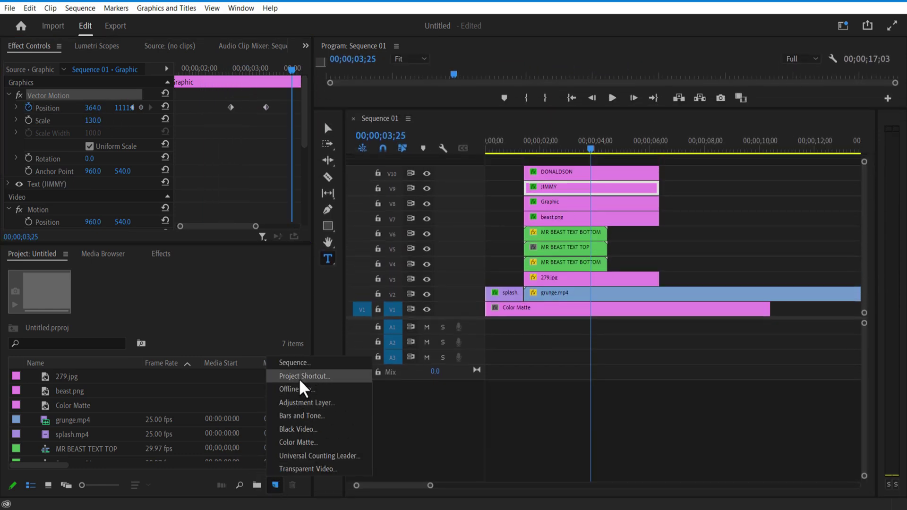
click(303, 402)
click(463, 297)
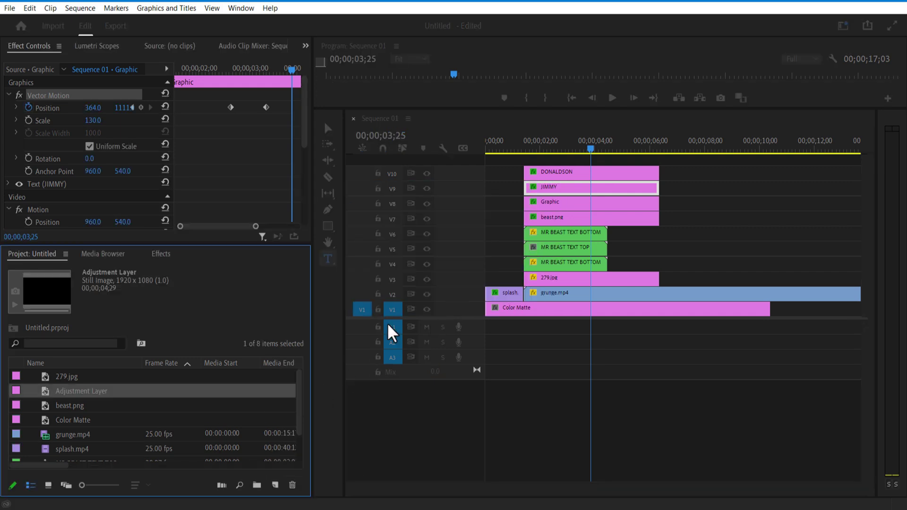
drag(94, 392, 536, 160)
click(560, 160)
- Find the Gaussian Blur effect by searching for BLUR and apply it to the adjustment layer
click(157, 256)
double_click(58, 270)
text(BLUR)
scroll(103, 422, down, 1)
scroll(106, 431, down, 3)
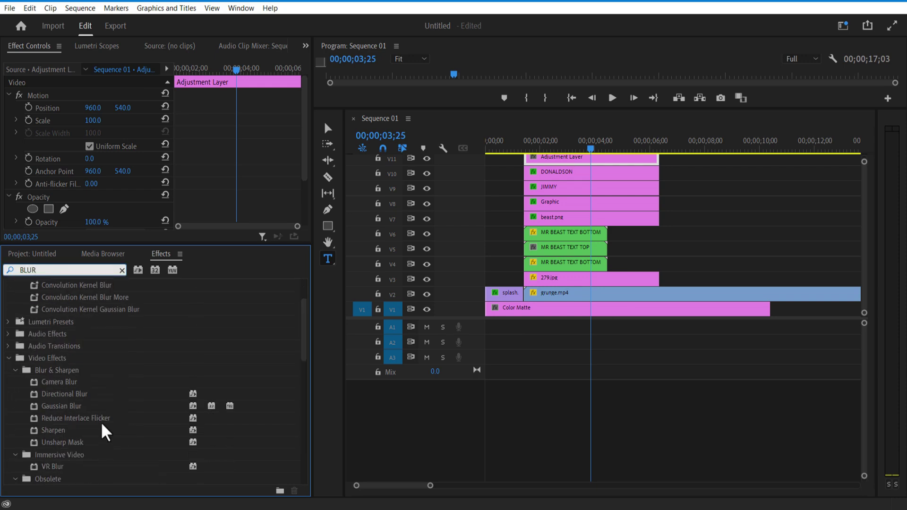
click(63, 409)
drag(545, 217, 559, 158)
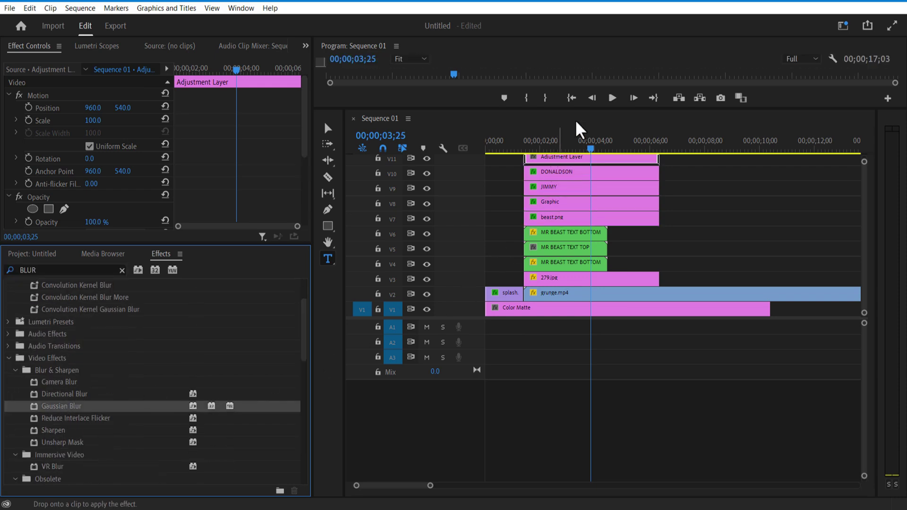
- Mask the Gaussian Blur with an ellipse nearly filling the frame, set Blurriness to 7.0 and invert the mask so only the edges blur
drag(576, 109, 576, 381)
drag(304, 131, 288, 202)
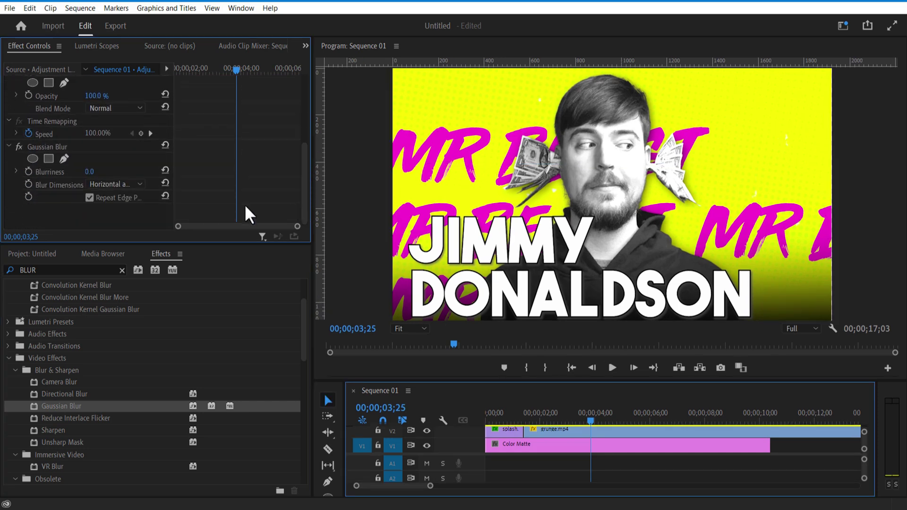
click(33, 159)
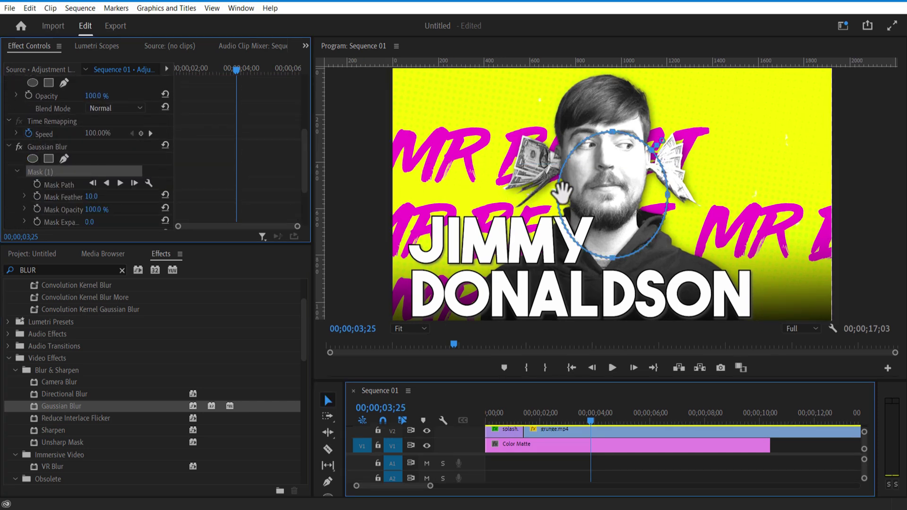
drag(612, 258, 612, 313)
drag(558, 222, 466, 223)
drag(567, 132, 567, 69)
drag(668, 191, 810, 192)
drag(467, 191, 402, 191)
drag(304, 158, 305, 190)
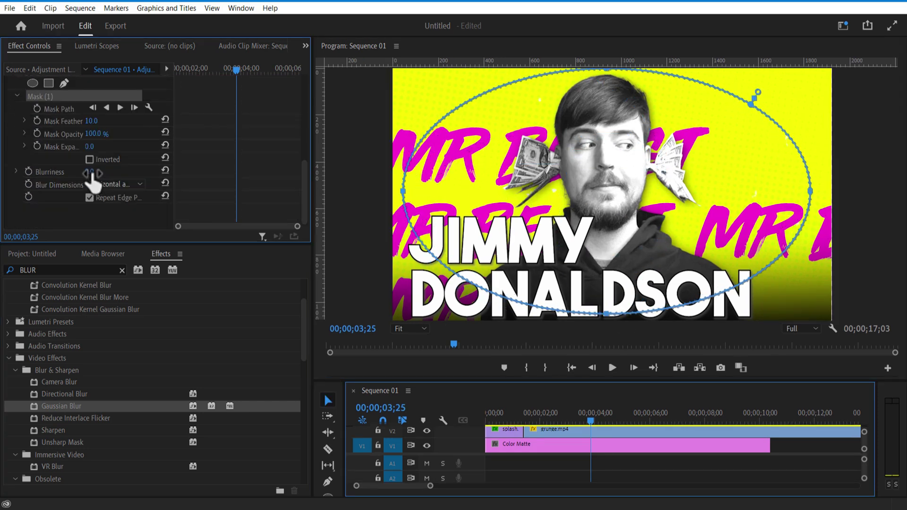
mouse_move(93, 171)
mouse_down()
mouse_move(105, 172)
mouse_move(74, 171)
mouse_move(86, 171)
mouse_up()
click(91, 159)
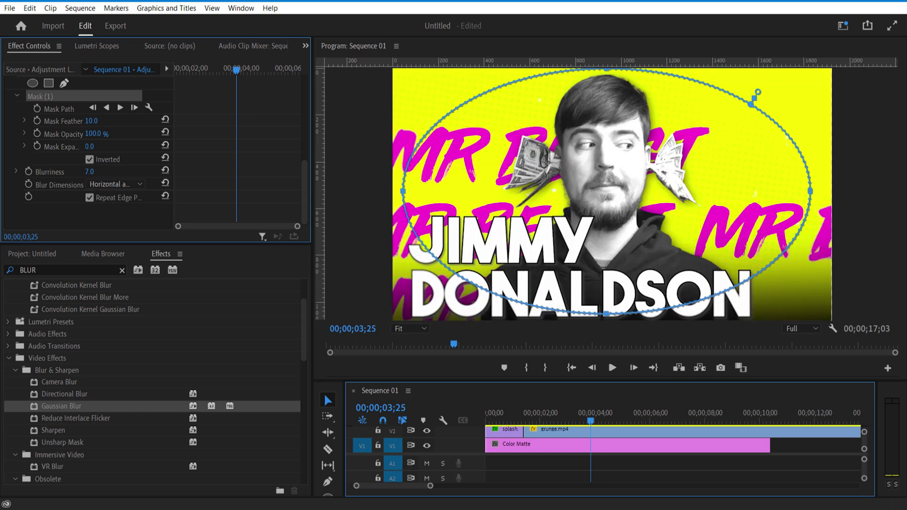
click(543, 465)
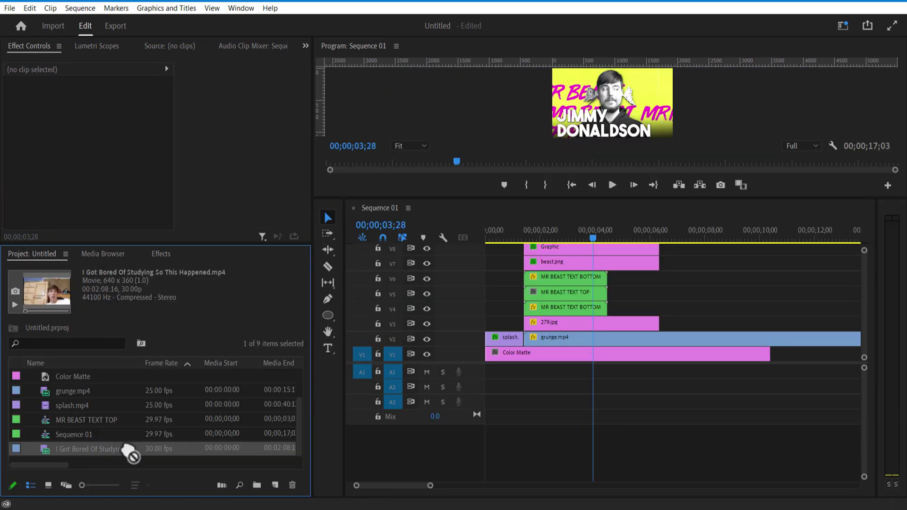
- Place I Got Bored Of Studying So This Happened.mp4 on V12 at 00;00;03;28 and keyframe its Position and Scale to 960, 540 and 300
drag(129, 453, 600, 122)
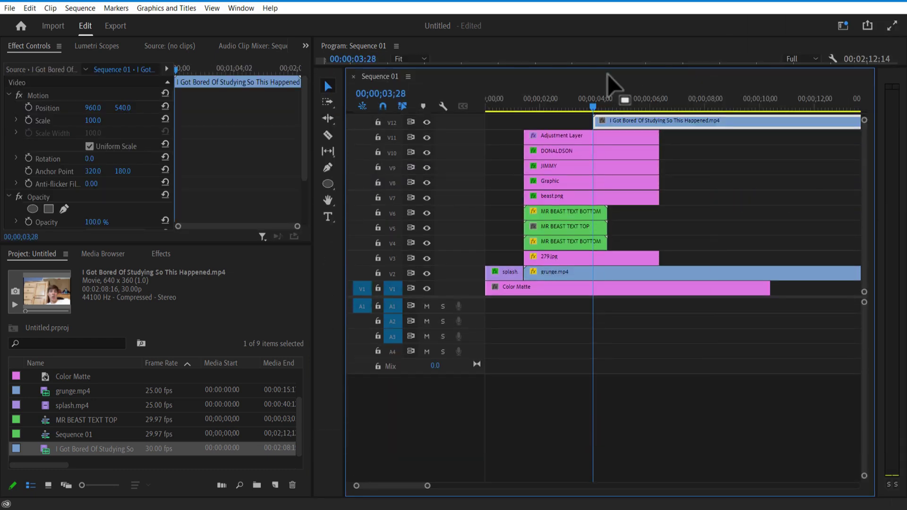
drag(610, 67, 632, 328)
drag(94, 120, 258, 120)
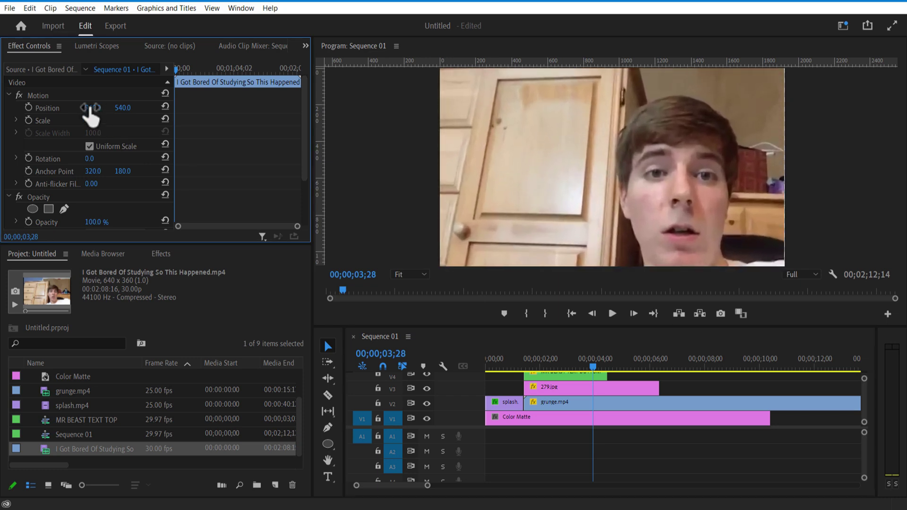
drag(90, 108, 69, 111)
click(28, 107)
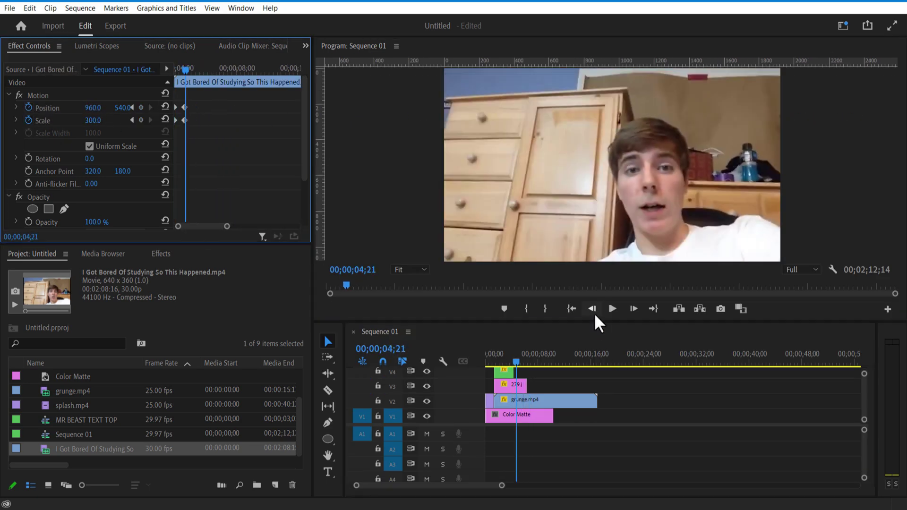
- Nest the clips from beast.png through the adjustment layer as BEAST TEXT, and move the I Got Bored video down to V8
drag(587, 319, 629, 61)
drag(541, 136, 512, 158)
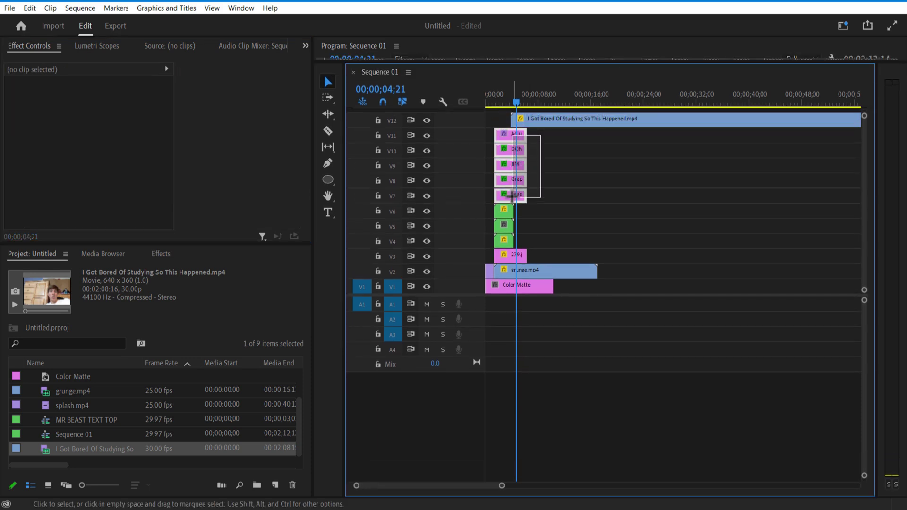
right_click(511, 156)
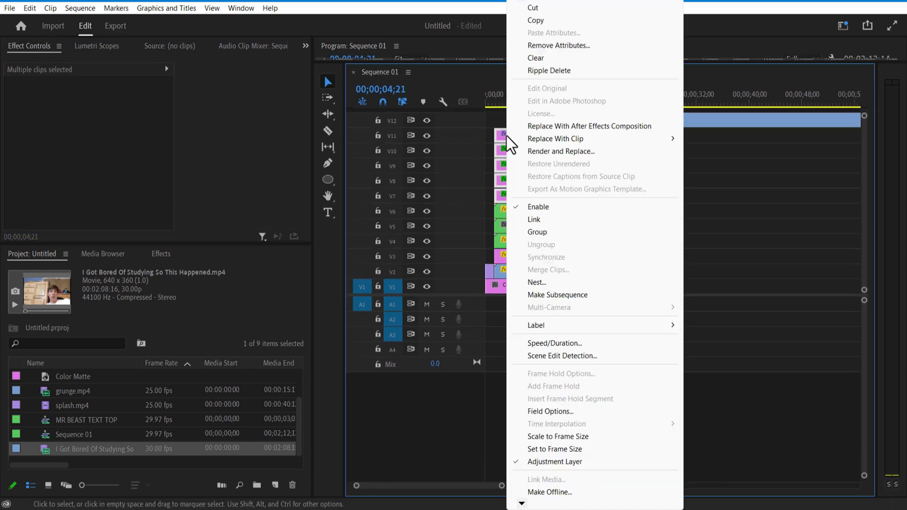
click(543, 281)
text(BEAST TEXT)
click(428, 268)
drag(560, 128, 573, 189)
- Import 1.png, 2.png and 3.png, and place 1.png on V9 at 00;00;04;28, sliding in at Scale 80 to Position 891, 535
drag(567, 62, 575, 256)
drag(516, 294, 518, 305)
mouse_move(567, 256)
mouse_down()
mouse_move(567, 234)
mouse_move(566, 253)
mouse_up()
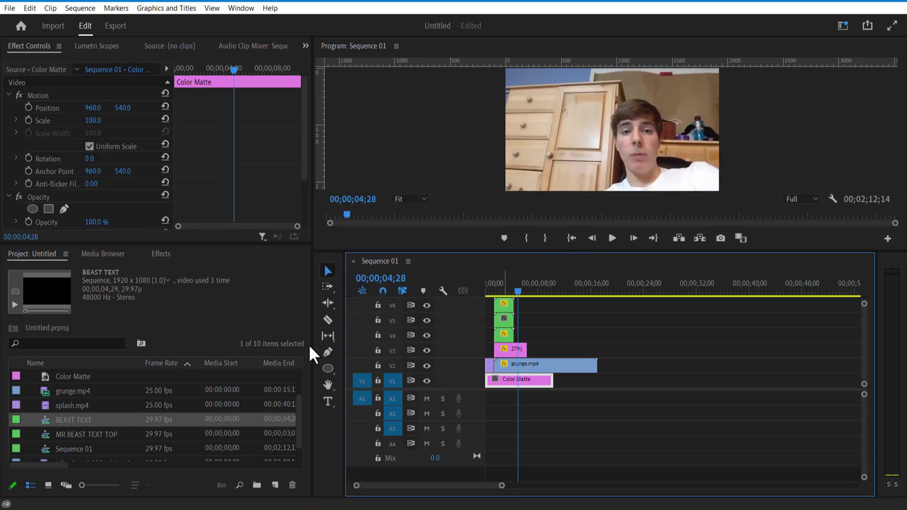
right_click(30, 396)
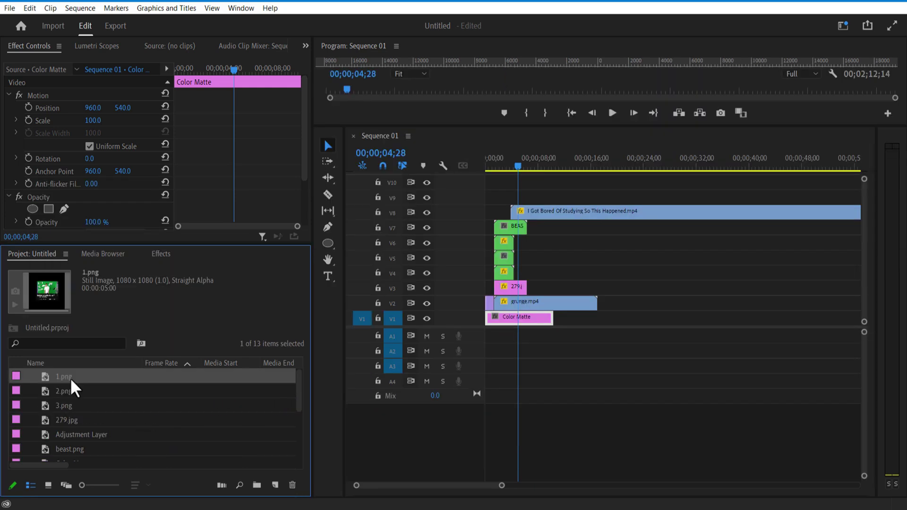
drag(555, 255, 521, 202)
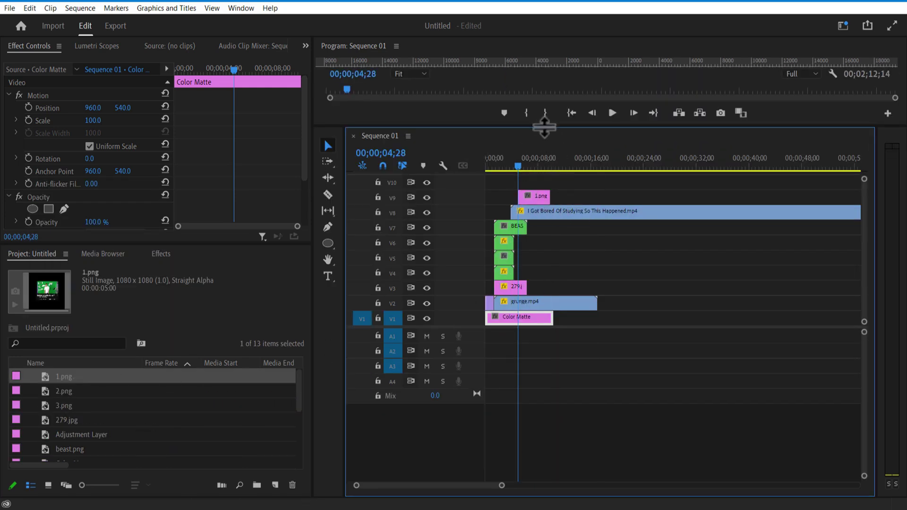
drag(546, 144, 546, 326)
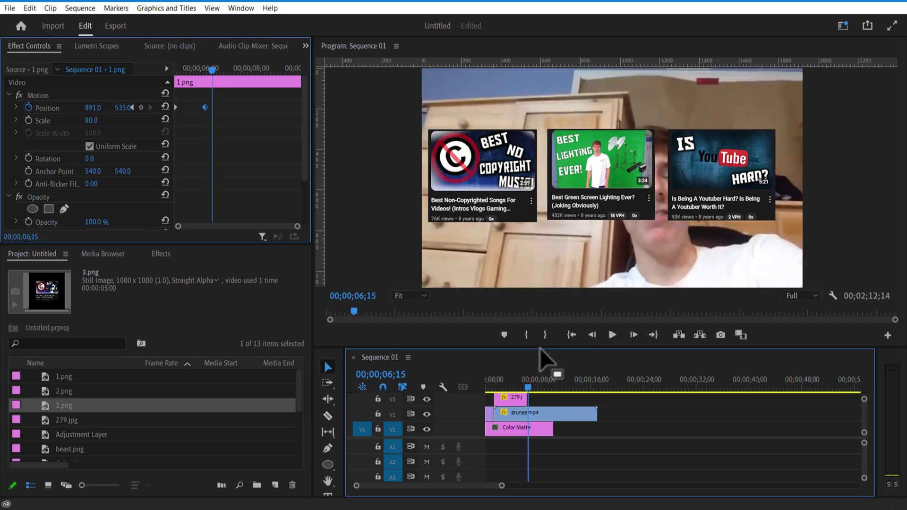
- Return to 00;00;04;28 and move the I Got Bored video and the PNG clips up one track, freeing V8
drag(543, 347, 561, 185)
drag(527, 215, 518, 224)
click(533, 241)
drag(562, 185, 573, 105)
drag(567, 152, 538, 202)
drag(557, 199, 568, 186)
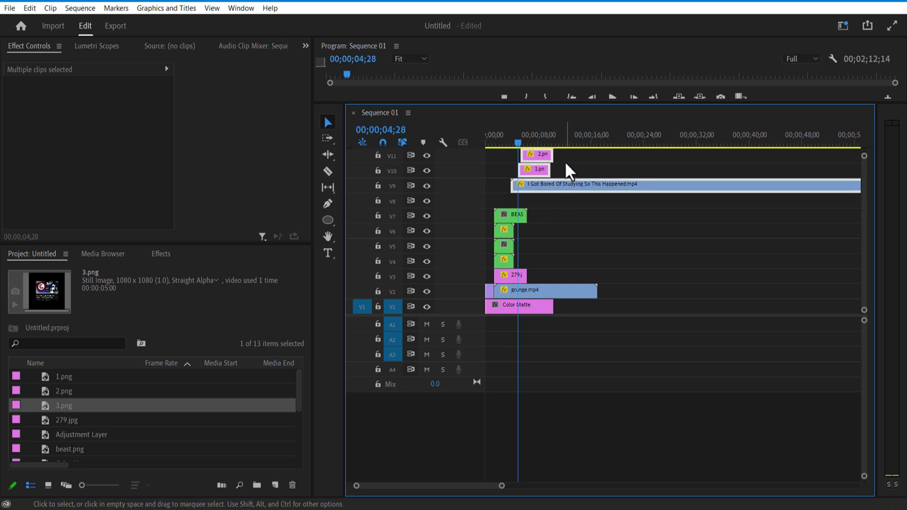
- Create a Black Video item with the default settings and place it on V8 so it starts together with the I Got Bored video
click(275, 486)
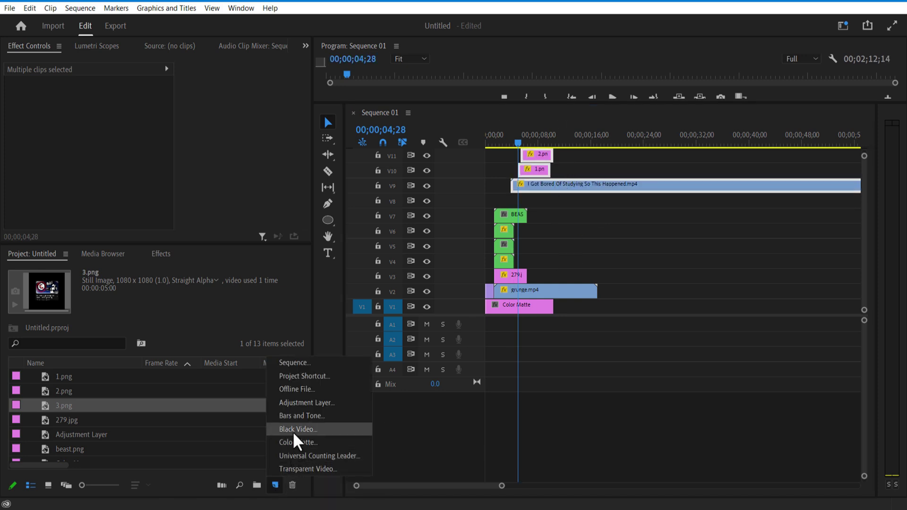
click(271, 443)
click(467, 298)
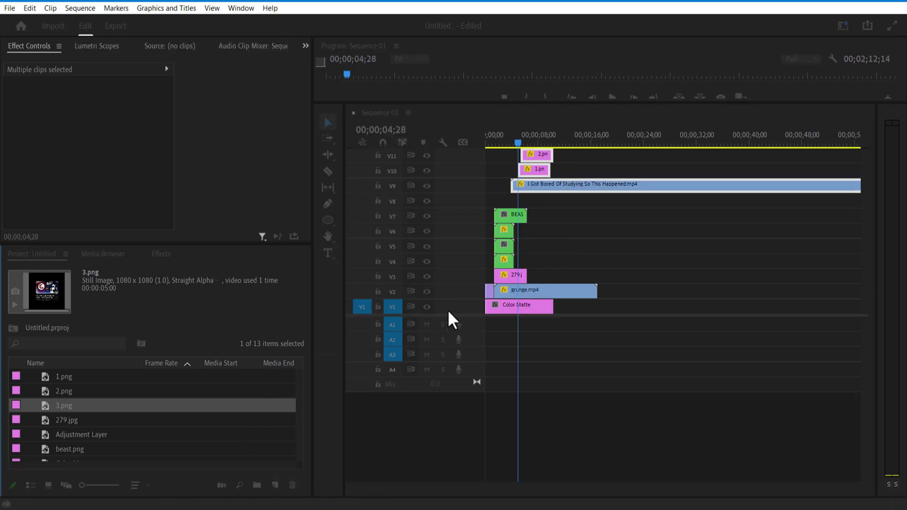
drag(101, 448, 581, 114)
click(542, 198)
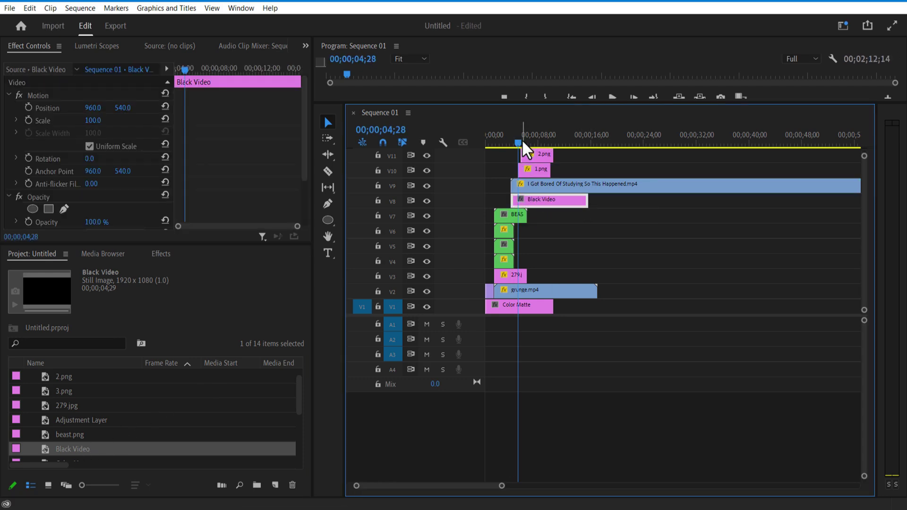
- Keyframe the I Got Bored video's Opacity from 100% at 00;00;04;28 to 52% at 00;00;10;15
click(536, 185)
drag(574, 106, 588, 300)
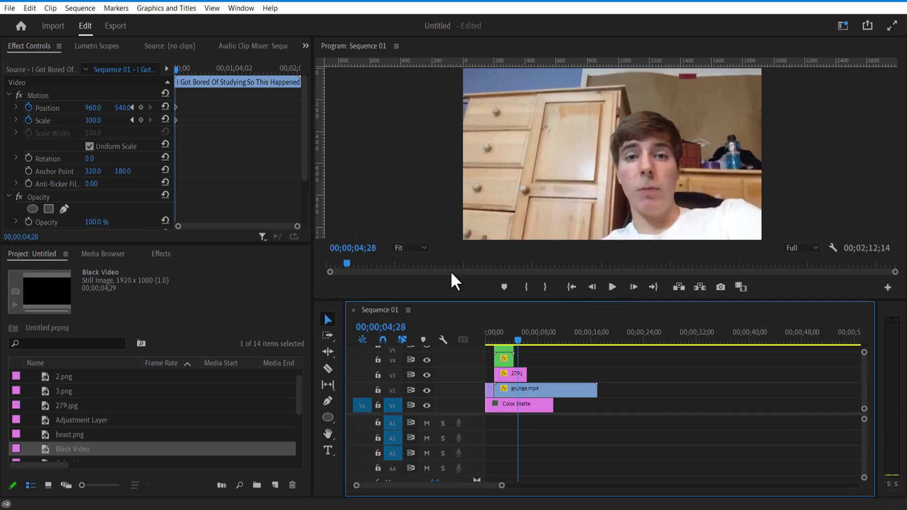
click(29, 221)
drag(304, 122, 304, 148)
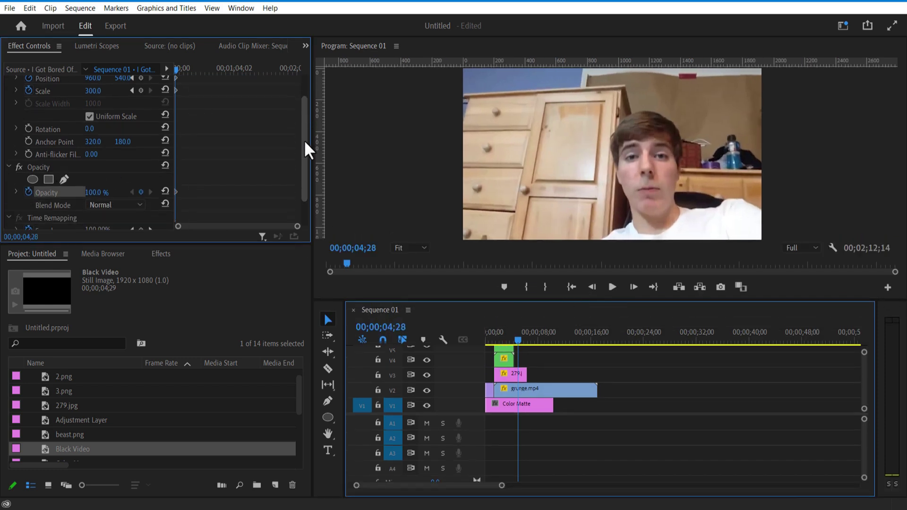
drag(177, 70, 185, 75)
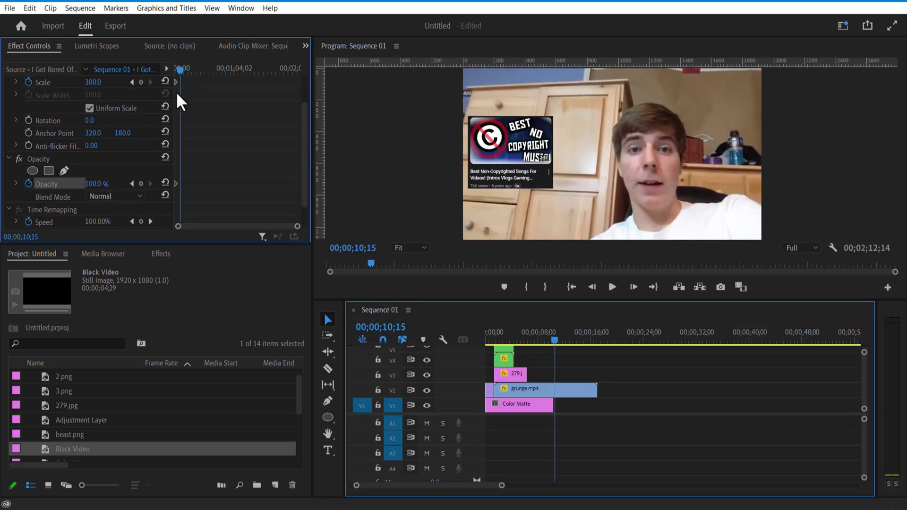
drag(100, 189, 135, 183)
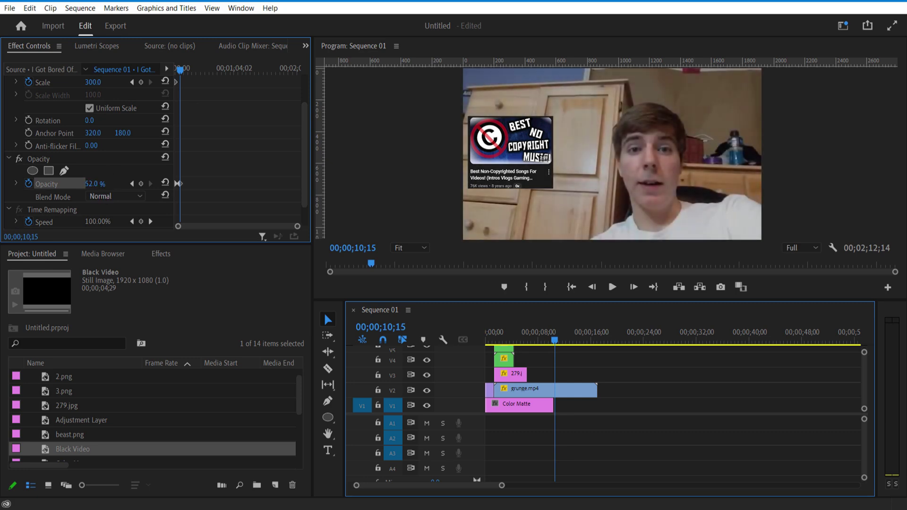
scroll(142, 179, up, 2)
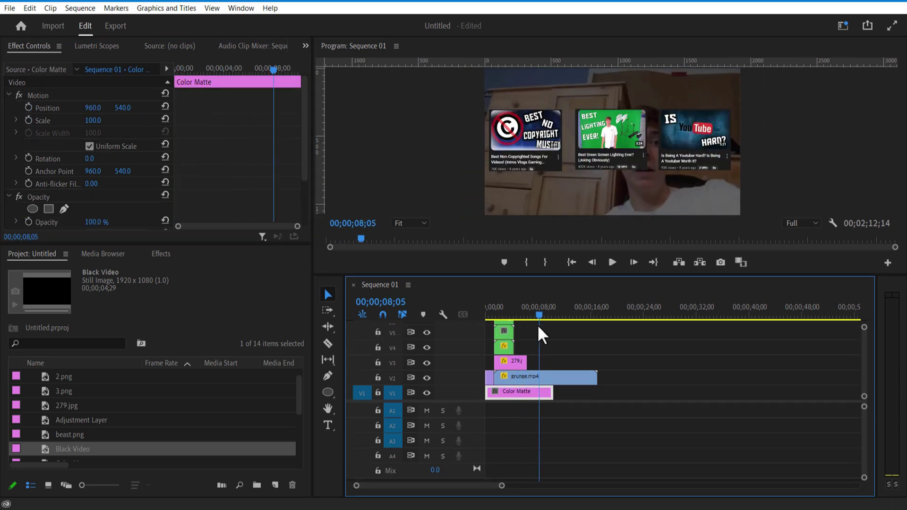
- Move the three PNG clips up one track and place alb_futrtec0158_1080p_24fps.mp4 on V10, starting with the I Got Bored video
drag(557, 275, 553, 56)
drag(531, 113, 524, 112)
drag(526, 145, 526, 130)
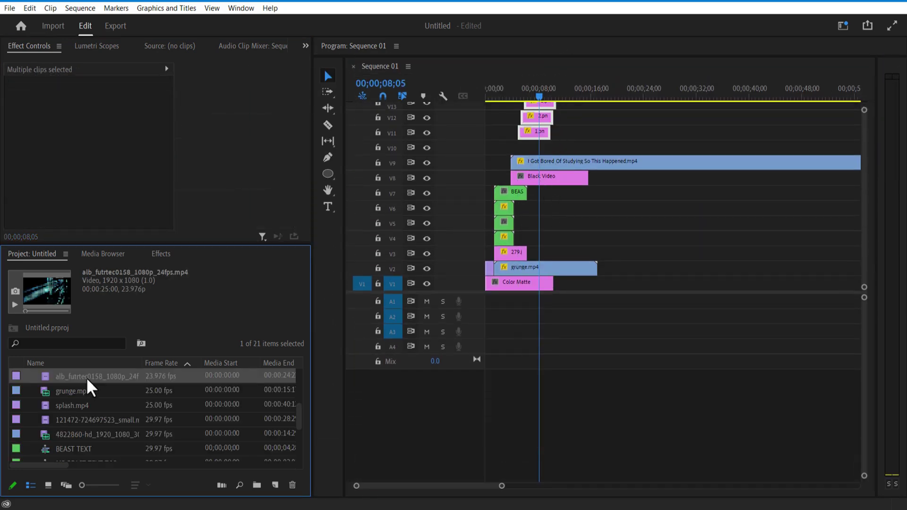
drag(86, 376, 511, 147)
- Set the alb_futrtec0158 overlay's blend mode to Soft Light and its Opacity to 6%
drag(567, 57, 620, 339)
drag(303, 166, 303, 211)
click(116, 172)
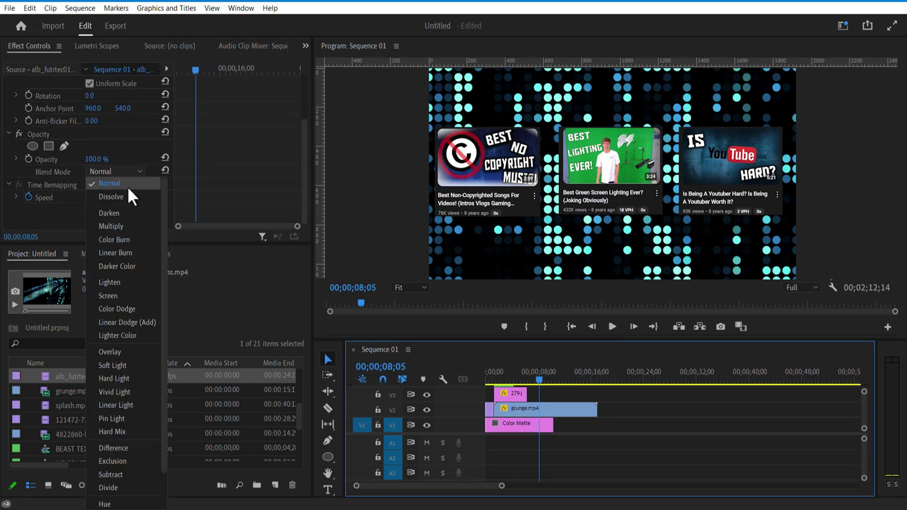
click(120, 327)
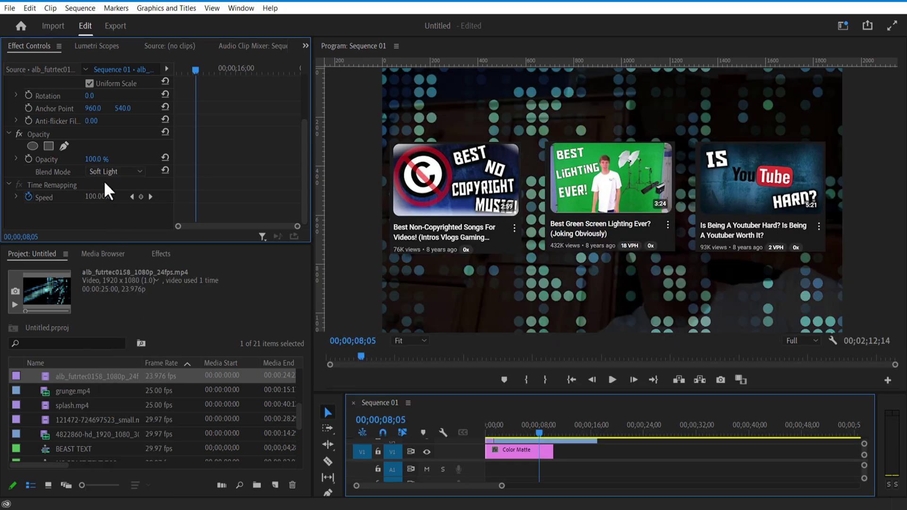
drag(97, 165, 91, 166)
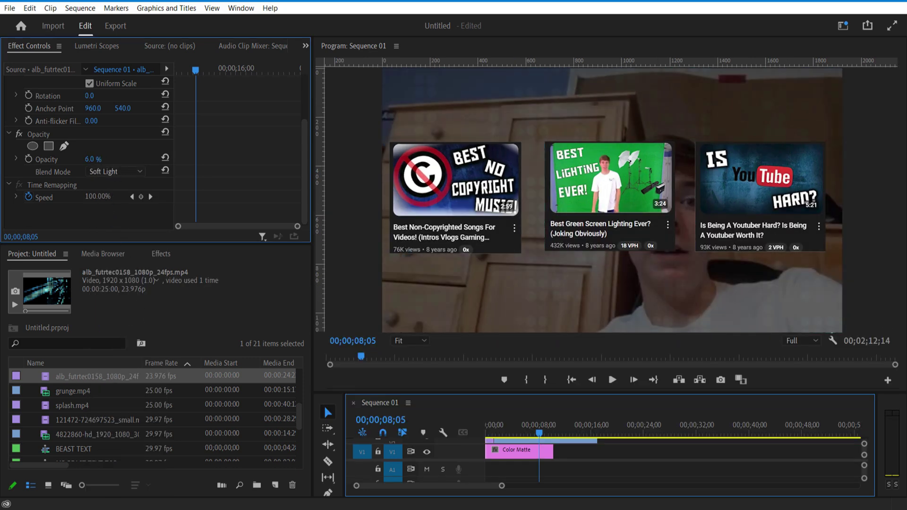
drag(305, 163, 299, 91)
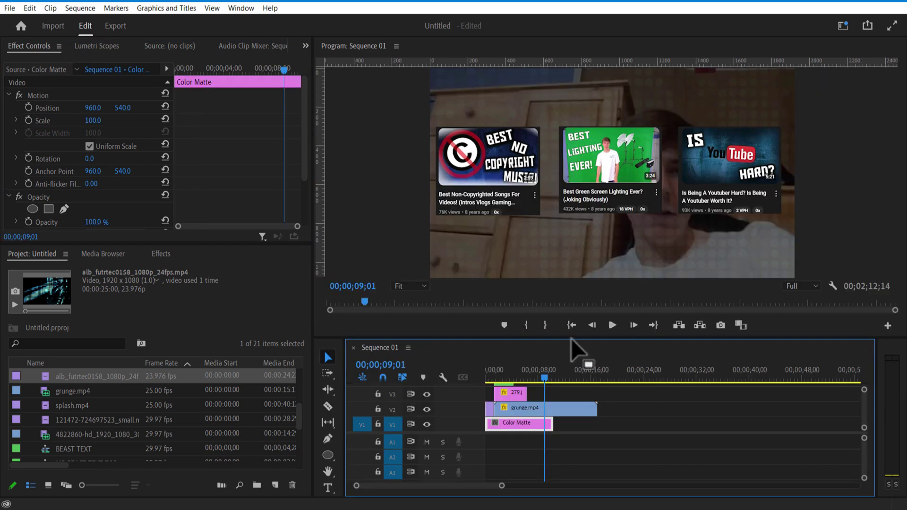
- Delete the Black Video clip from V8 and move the clips above it down one track
drag(573, 339, 593, 170)
click(554, 239)
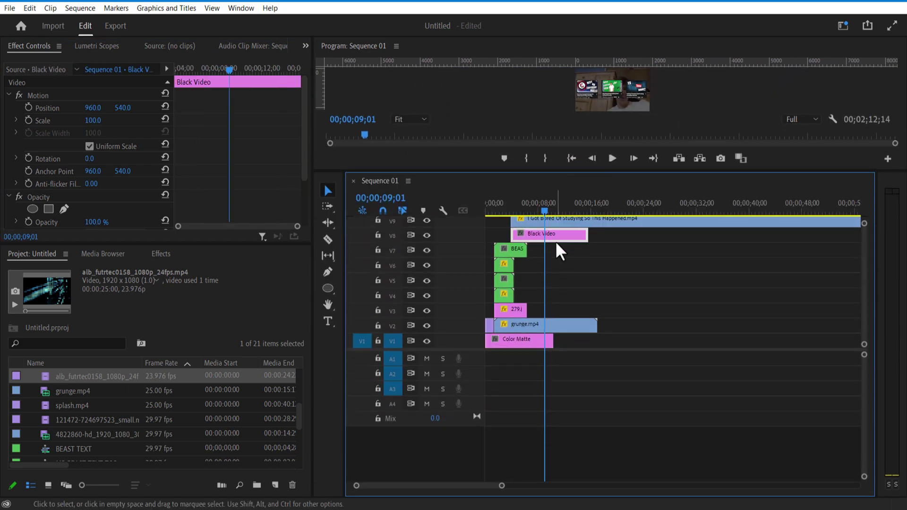
key(Delete)
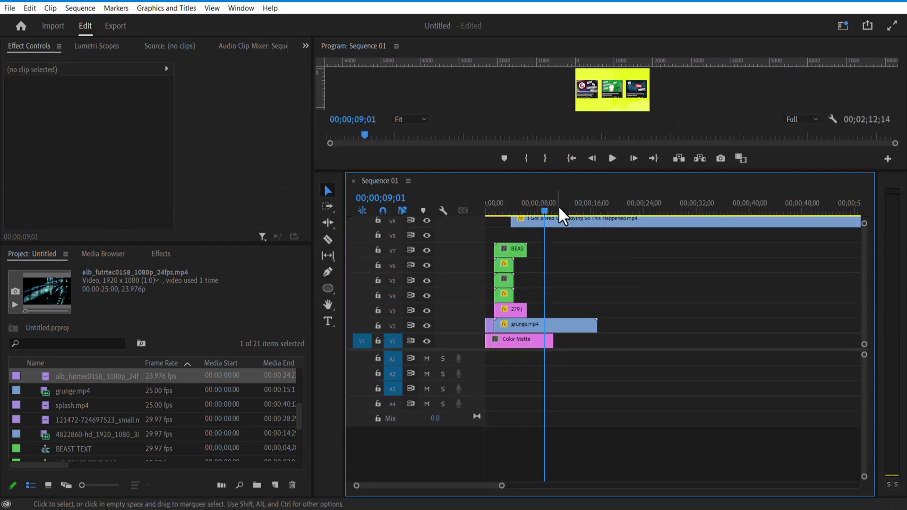
drag(559, 172, 584, 185)
- Remove the Opacity animation from the I Got Bored video and set its Opacity to 100%
click(526, 221)
click(527, 239)
click(257, 190)
drag(302, 143, 303, 175)
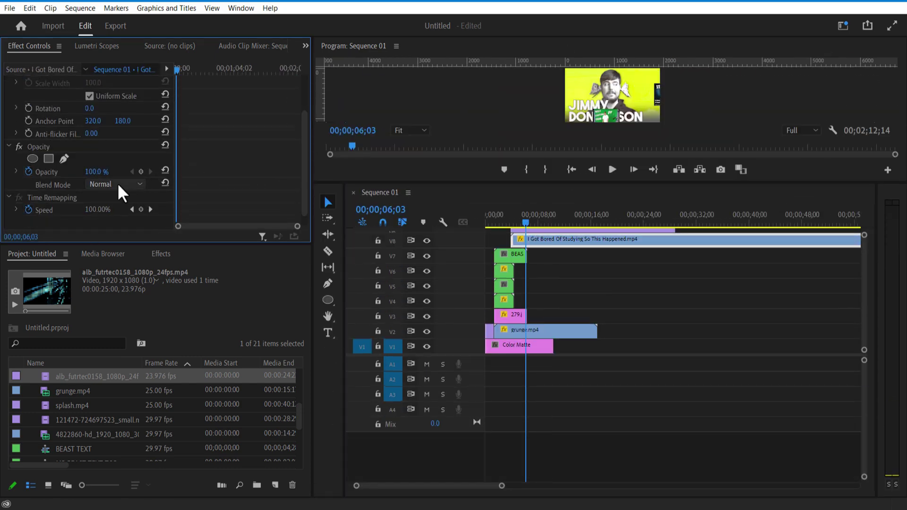
drag(95, 172, 190, 181)
click(29, 172)
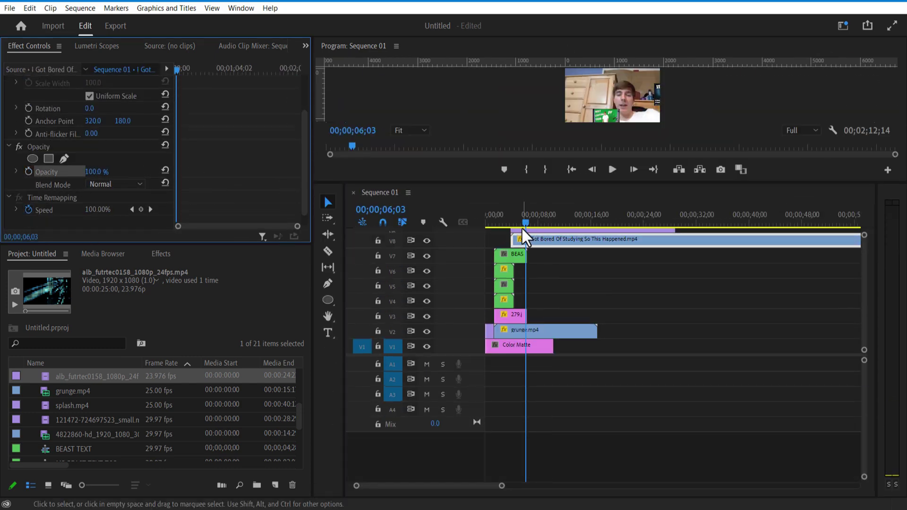
- Draw a rectangle shape over the whole video frame
mouse_move(592, 182)
mouse_down()
mouse_move(607, 257)
mouse_move(596, 173)
mouse_up()
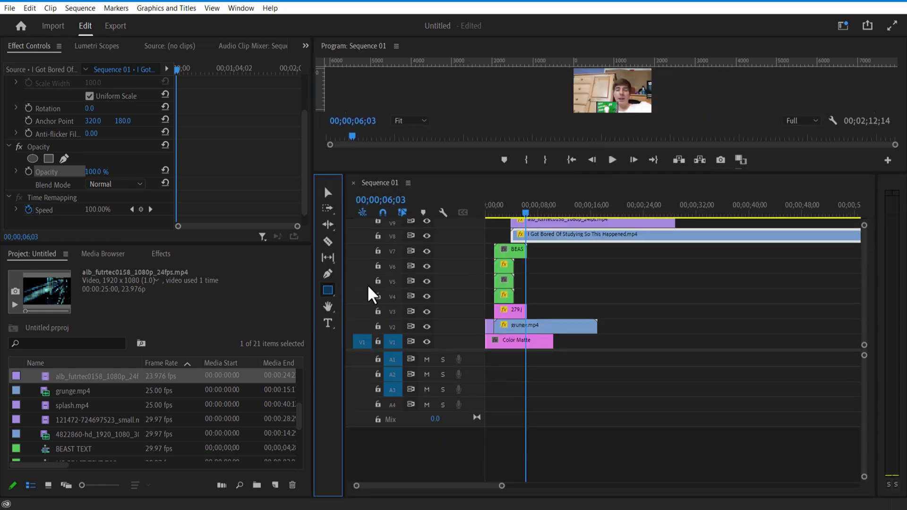
drag(602, 175, 616, 359)
mouse_move(388, 74)
mouse_down()
mouse_move(814, 100)
mouse_move(816, 304)
mouse_up()
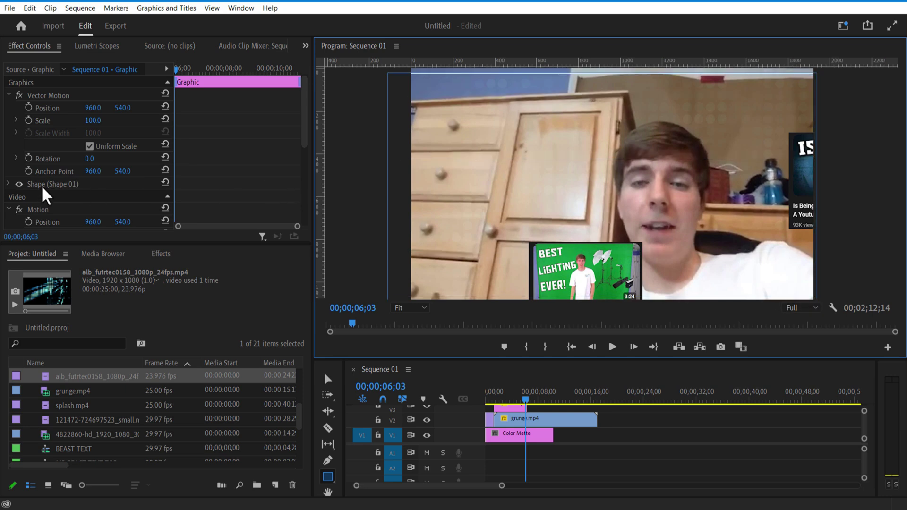
- Turn on the rectangle's black fill and enlarge it through Vector Motion to cover the whole frame
click(12, 188)
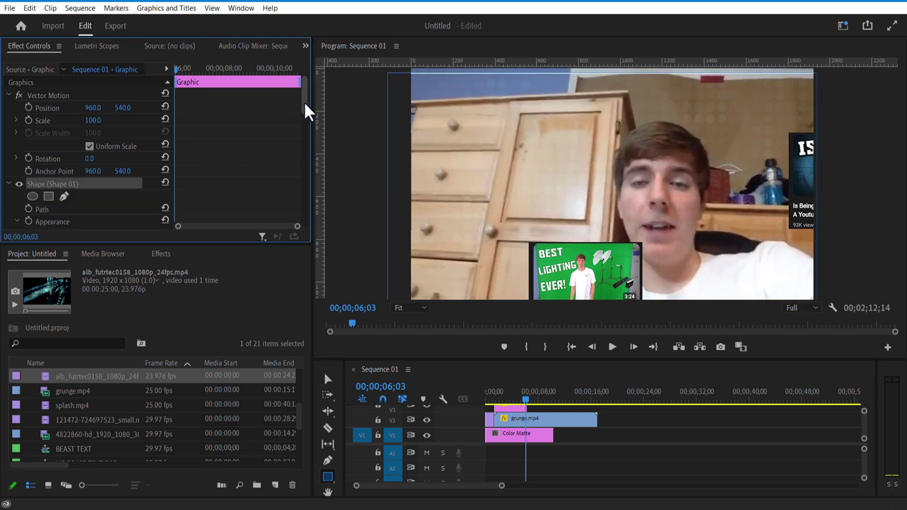
drag(307, 112, 305, 137)
click(36, 190)
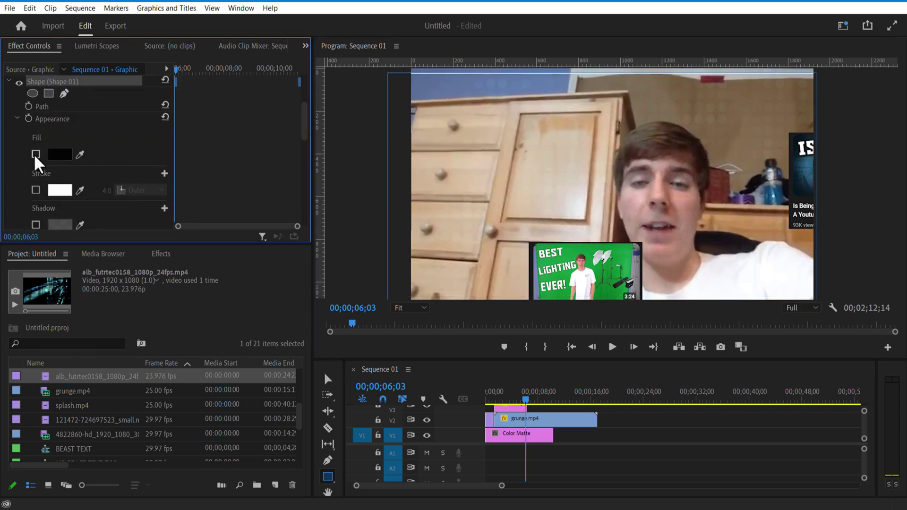
click(36, 154)
drag(122, 108, 125, 107)
drag(93, 121, 99, 121)
- Align the rectangle graphic clip's start with the I Got Bored video and extend its end
drag(565, 359, 579, 45)
drag(558, 106, 683, 105)
drag(554, 56, 593, 282)
- Add a four-point mask to the black shape and stretch it into a horizontal band wider than the frame
scroll(305, 119, down, 3)
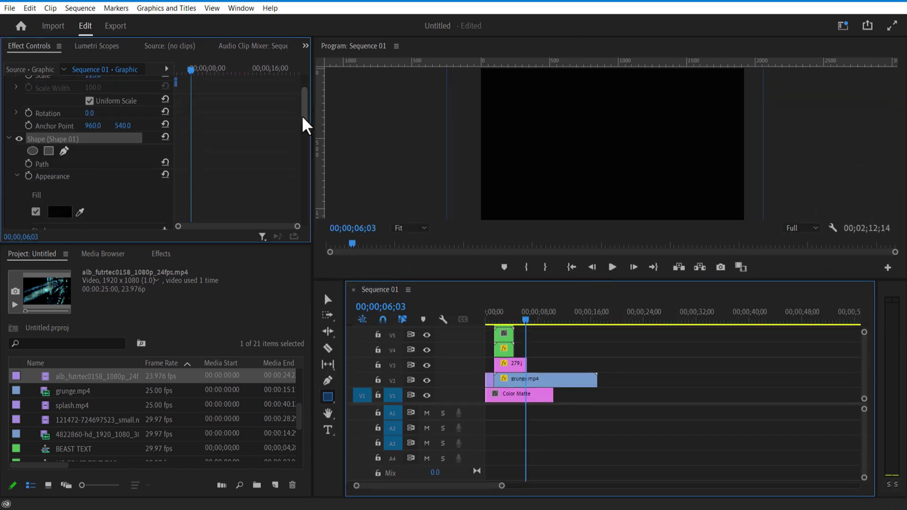
click(48, 130)
drag(580, 125, 454, 118)
drag(580, 163, 443, 168)
drag(646, 125, 788, 126)
drag(646, 164, 775, 180)
drag(794, 125, 793, 120)
- Invert the shape's mask and set Mask Feather to 350
drag(526, 320, 539, 322)
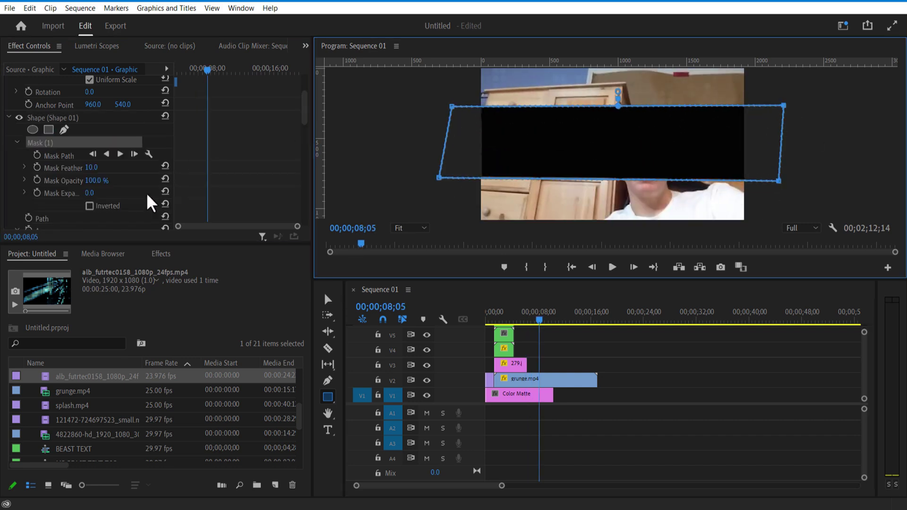
click(90, 206)
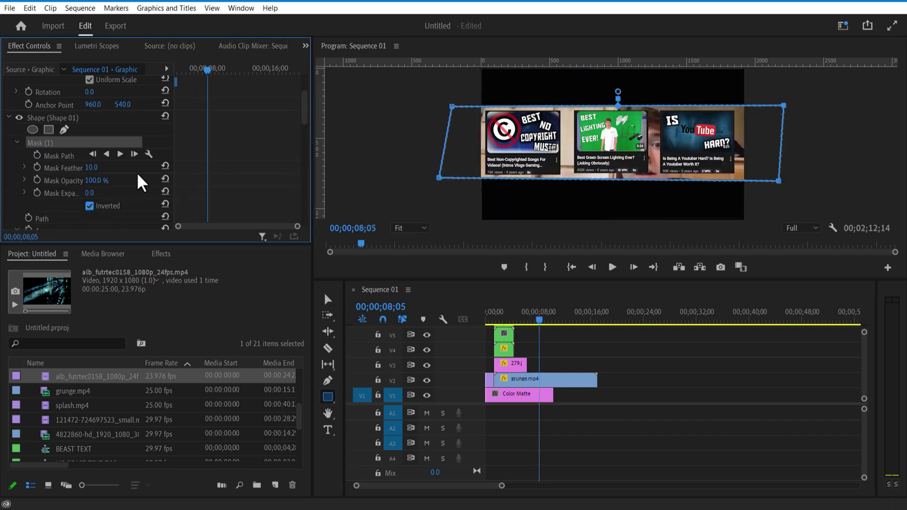
drag(92, 168, 213, 167)
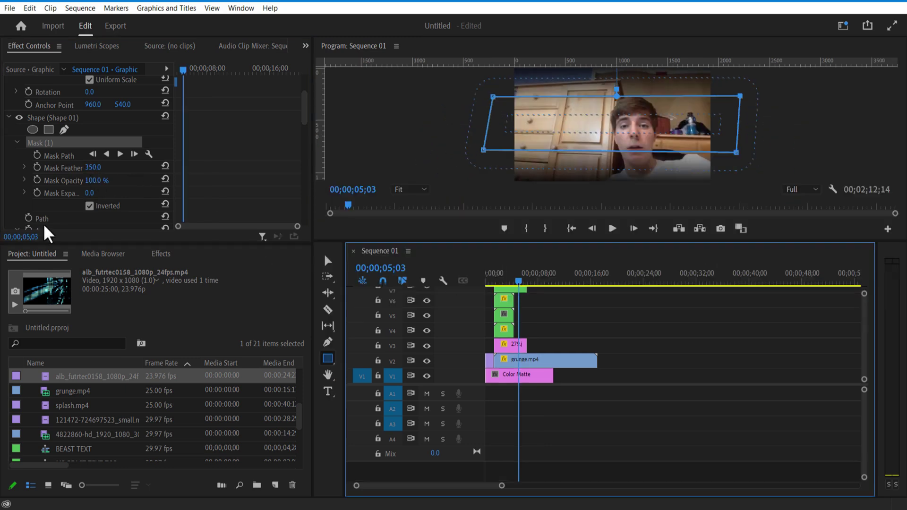
- Keyframe the shape's Mask Opacity to fade in from 0% at 00;00;05;03
click(36, 180)
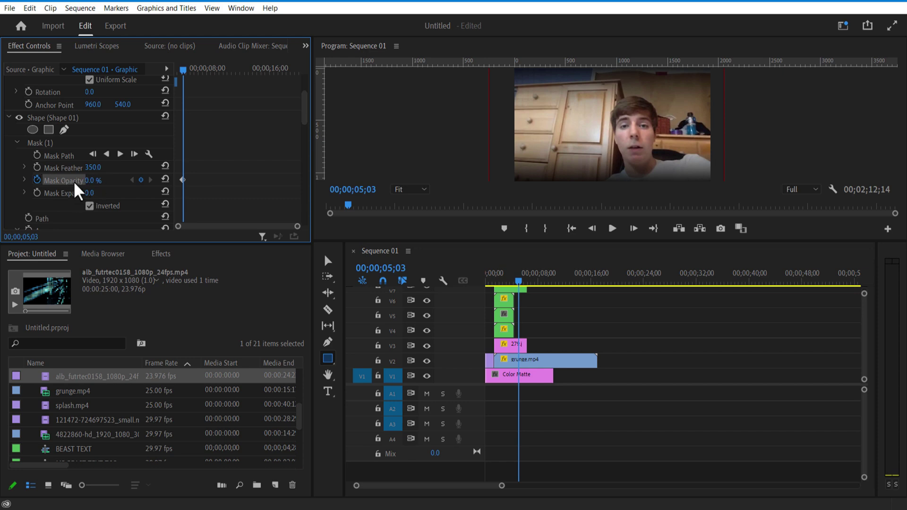
drag(184, 70, 194, 75)
drag(93, 180, 142, 180)
drag(191, 71, 210, 88)
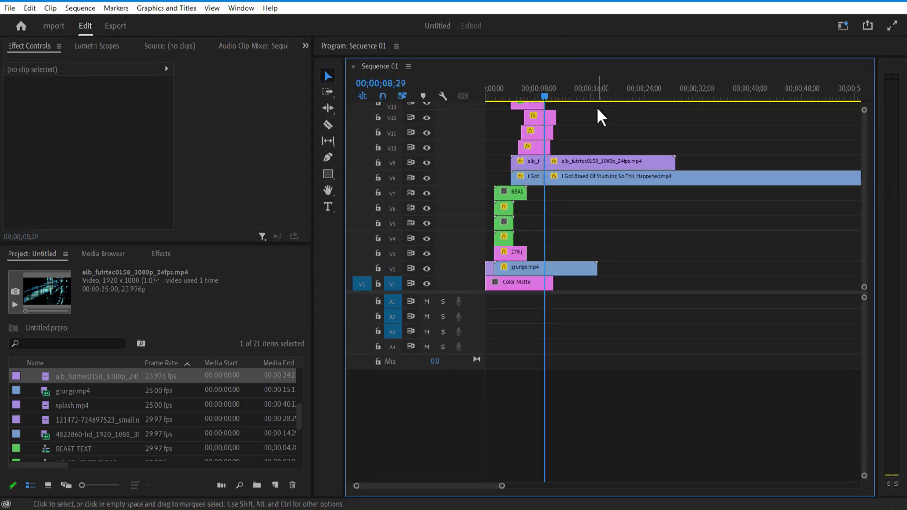
- Delete the portions of the video, overlay, thumbnail and shape clips after 00;00;08;29, and nest the remaining parts
key(Delete)
drag(662, 222, 533, 192)
right_click(533, 192)
click(576, 291)
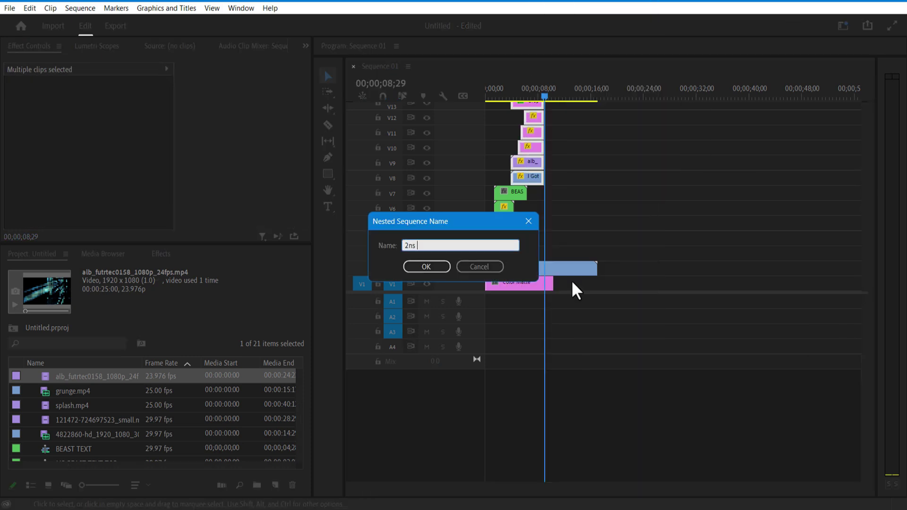
click(427, 266)
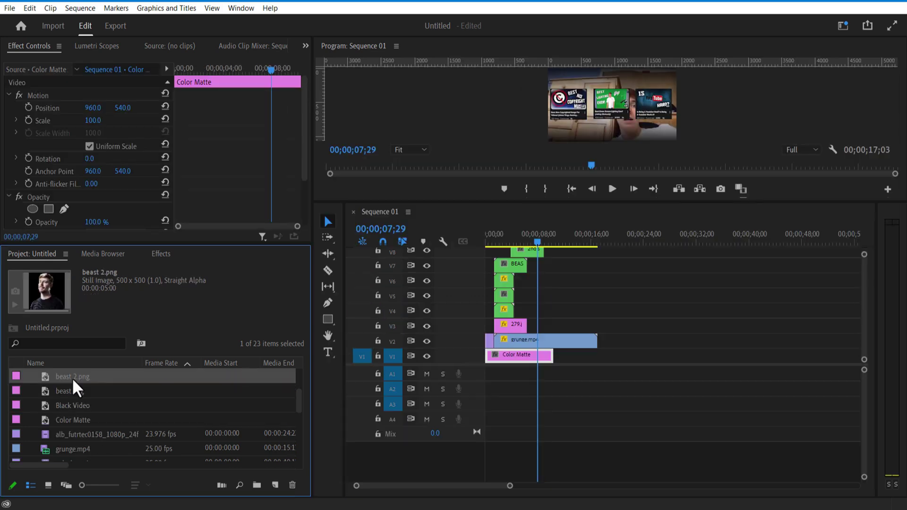
- Place beast 2.png on V3 right after the nested scene, and trim grunge.mp4 and Color Matte to end where it starts
drag(72, 380, 566, 326)
click(581, 342)
click(328, 270)
click(542, 341)
key(v)
key(Delete)
click(548, 356)
drag(552, 356, 543, 356)
- Import beast channel.jpg, place it on V1 beneath beast 2.png and set its Scale to 300
right_click(38, 387)
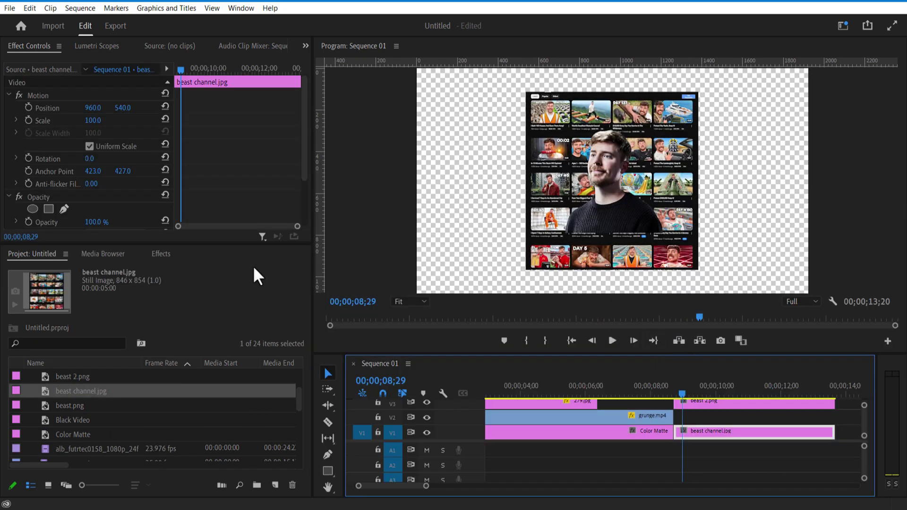
drag(93, 120, 255, 107)
- Keyframe the beast channel.jpg Position so the image scrolls upward from 960, 1264
click(27, 108)
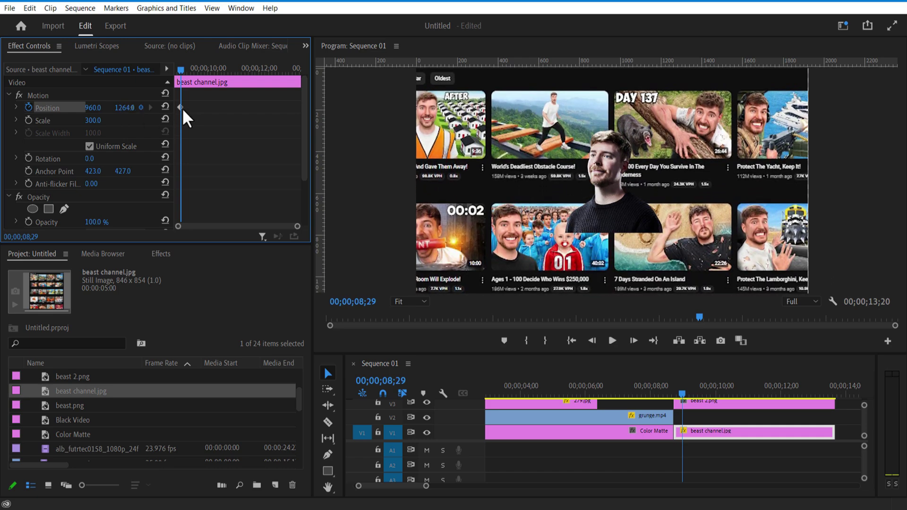
drag(182, 109, 230, 95)
drag(123, 108, 48, 107)
drag(743, 394, 682, 394)
- Set the beast 2.png clip's Scale to 225 and its Position to 960, 603
click(704, 402)
drag(94, 120, 153, 108)
drag(694, 354, 695, 278)
mouse_move(681, 316)
mouse_down()
mouse_move(670, 316)
mouse_move(699, 316)
mouse_up()
- Apply Brightness & Contrast to beast 2.png with Brightness 25 and Contrast about 18
click(163, 253)
text(bright)
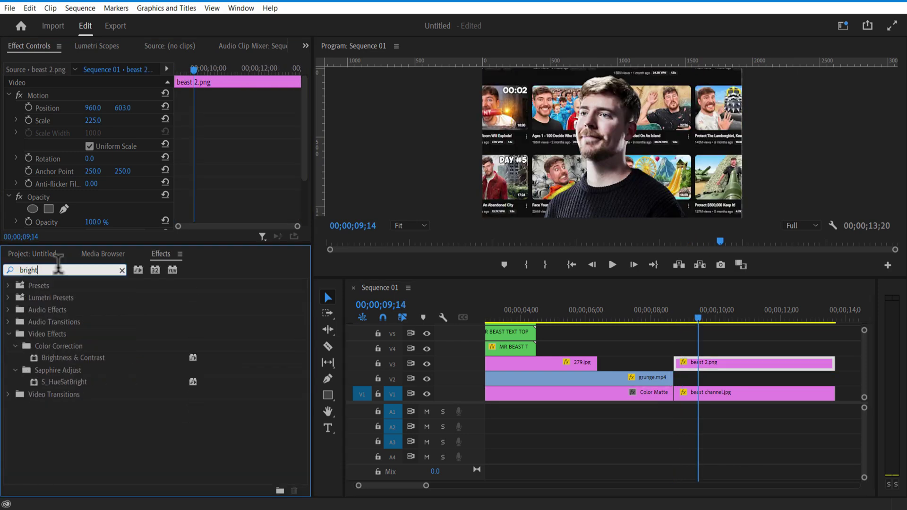
text(ness)
drag(72, 358, 701, 367)
scroll(71, 184, down, 5)
mouse_move(91, 185)
mouse_down()
mouse_move(101, 185)
mouse_move(100, 197)
mouse_up()
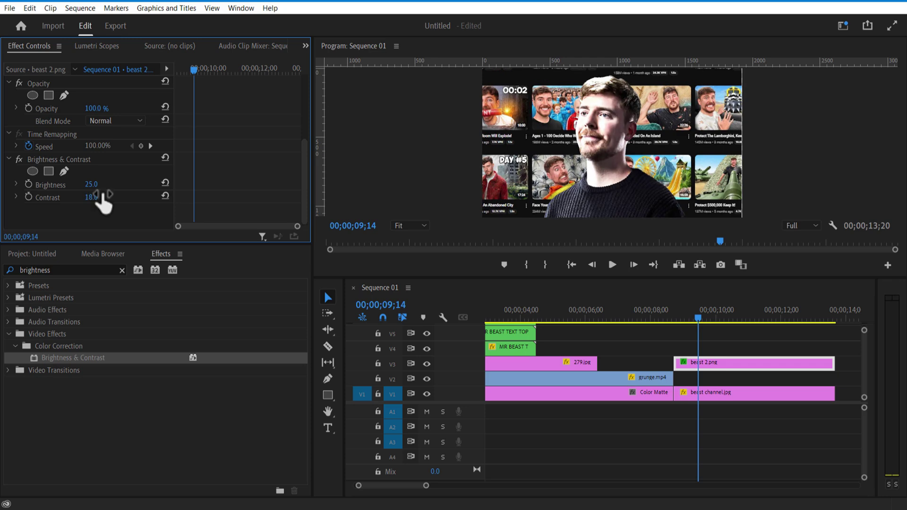
- Apply the Gaussian Blur effect to the beast channel.jpg clip
click(730, 398)
click(68, 268)
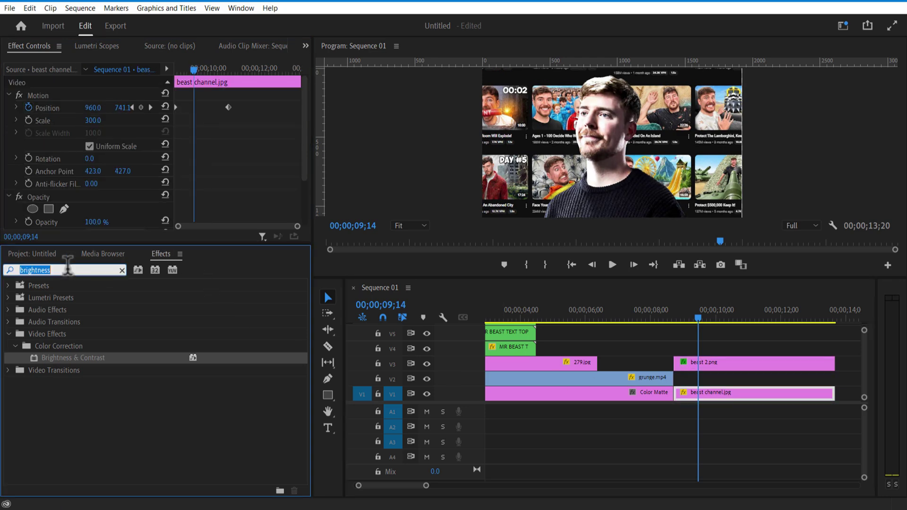
text(blur)
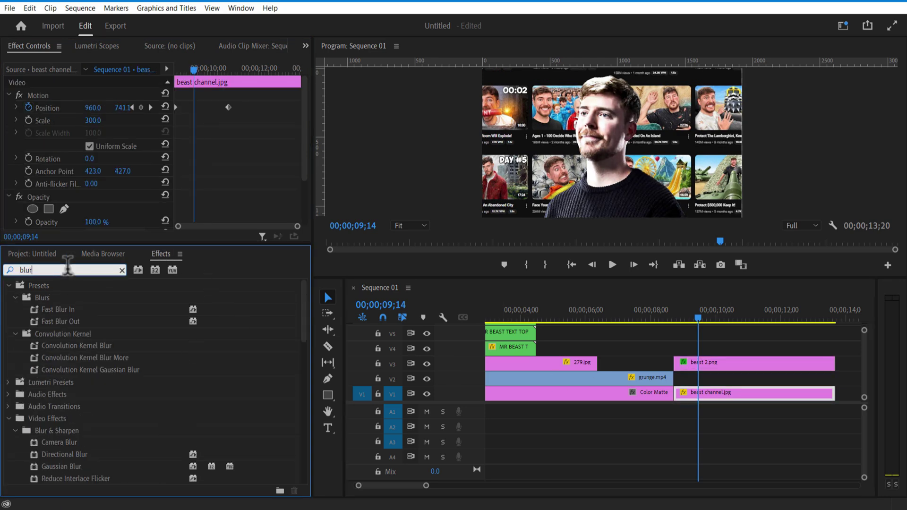
scroll(96, 407, down, 1)
drag(70, 458, 635, 429)
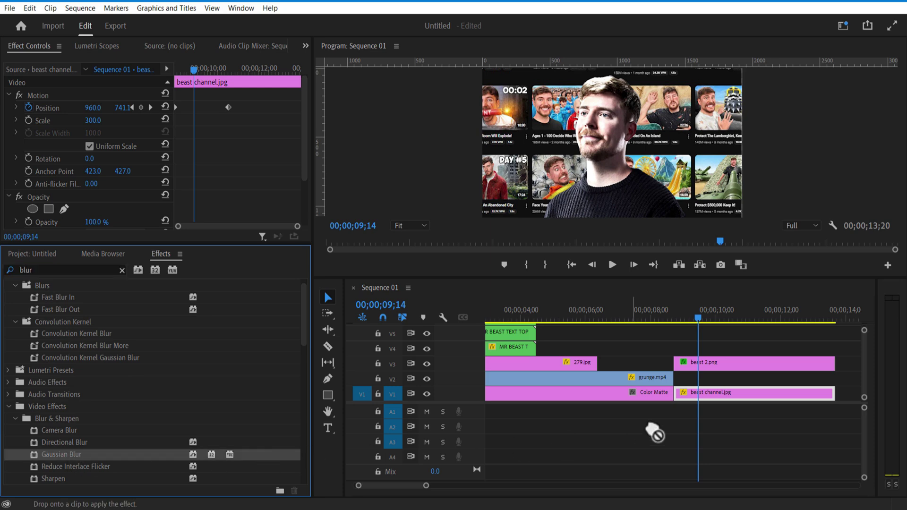
drag(701, 399, 703, 395)
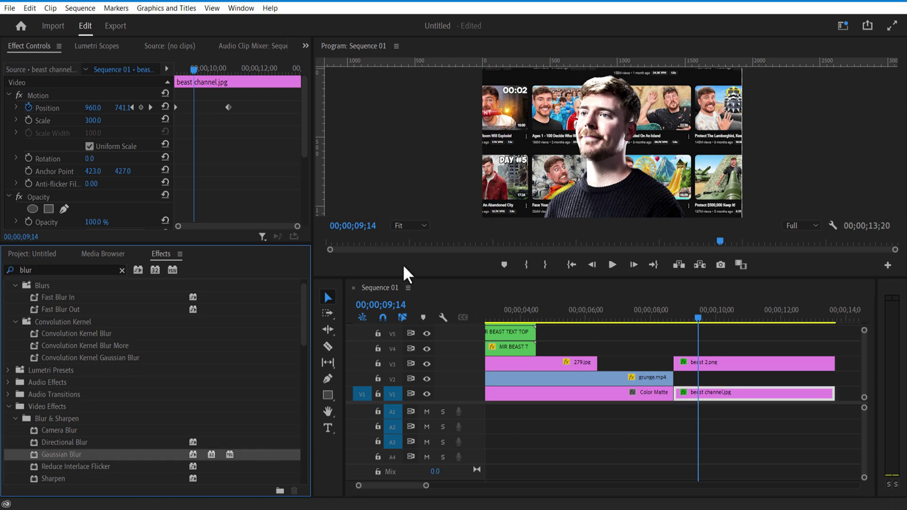
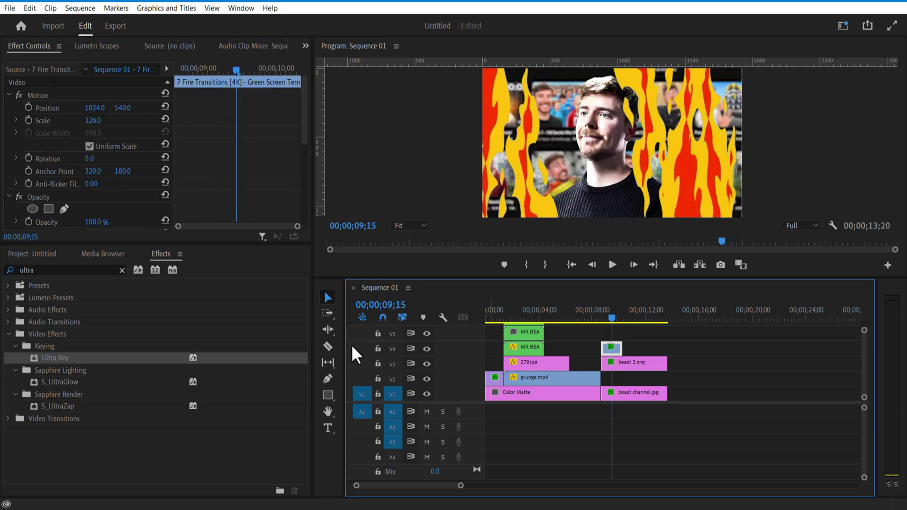
- Cut the fire transition clip on V4 at the playhead and delete the part before the cut
click(329, 346)
click(606, 348)
click(328, 298)
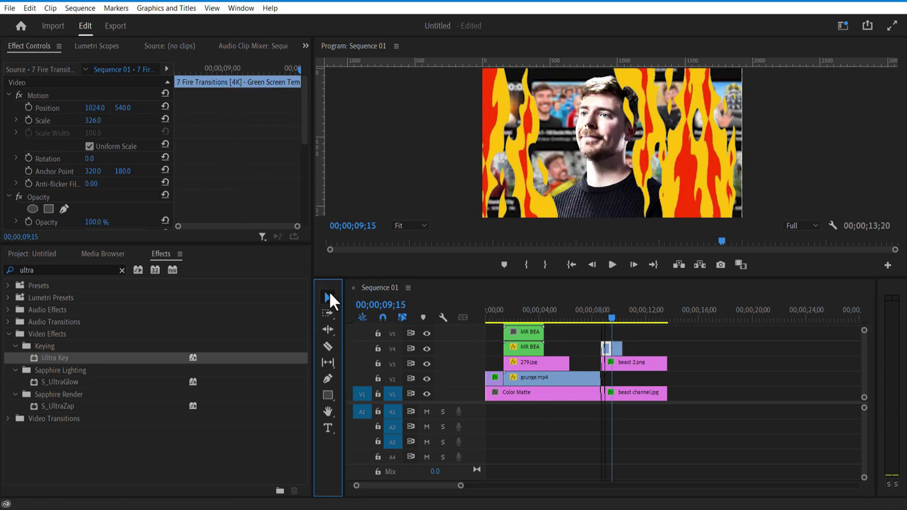
click(607, 345)
key(Delete)
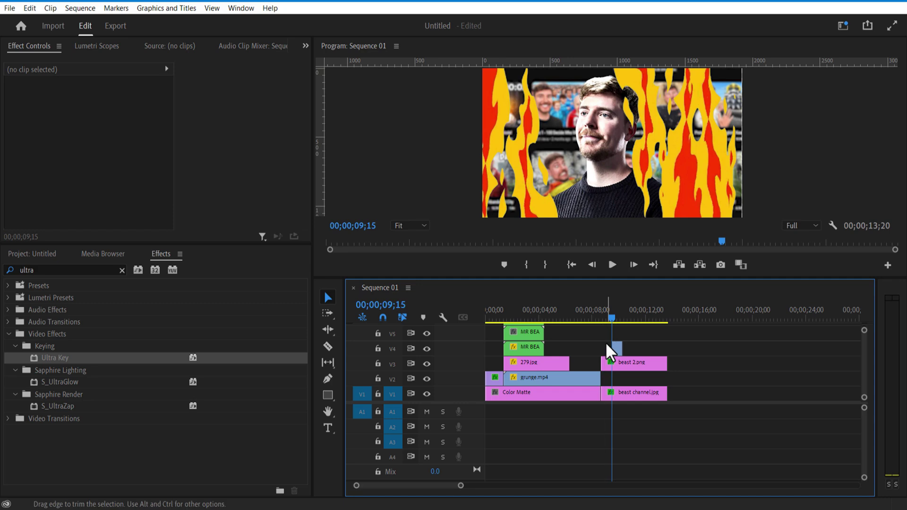
- Reverse the fire transition clip's playback and place a copy directly after it on V4
right_click(608, 348)
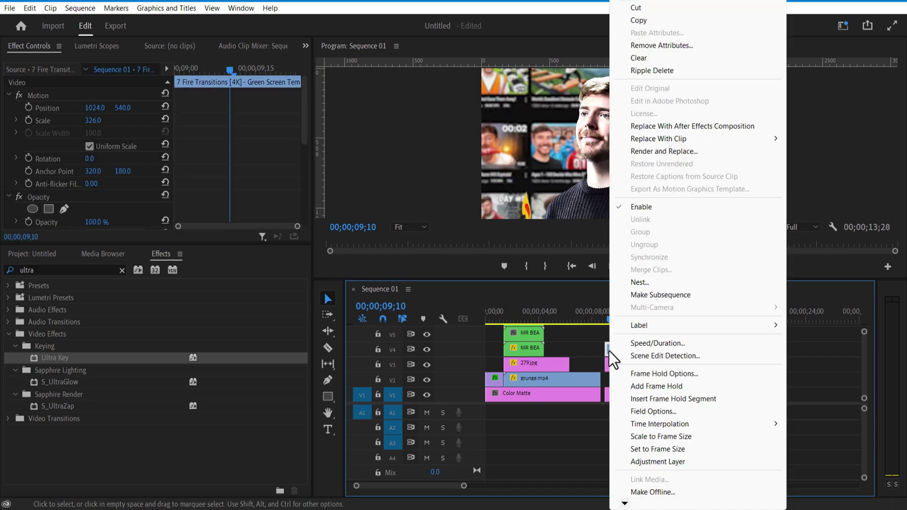
click(657, 344)
click(419, 255)
click(429, 316)
drag(610, 326, 614, 326)
- Switch the second fire clip's playback to the opposite direction through Speed/Duration
right_click(621, 350)
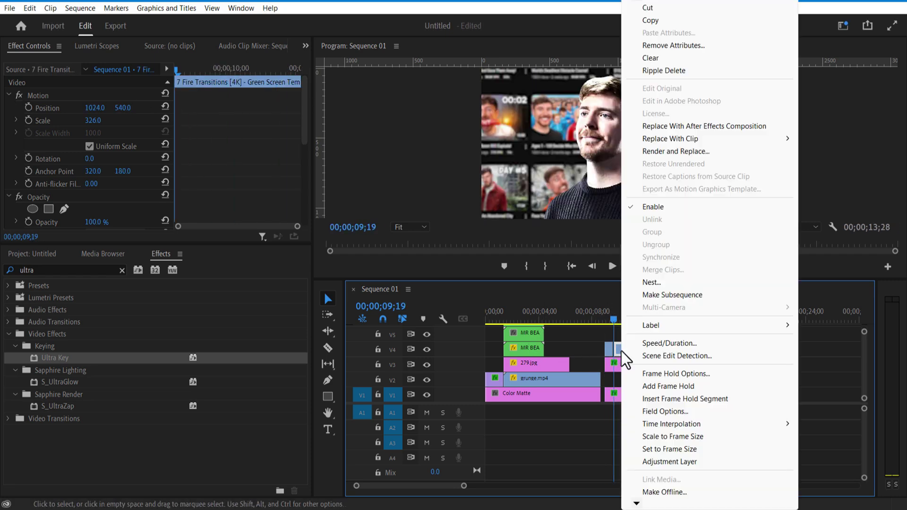
click(651, 342)
click(438, 320)
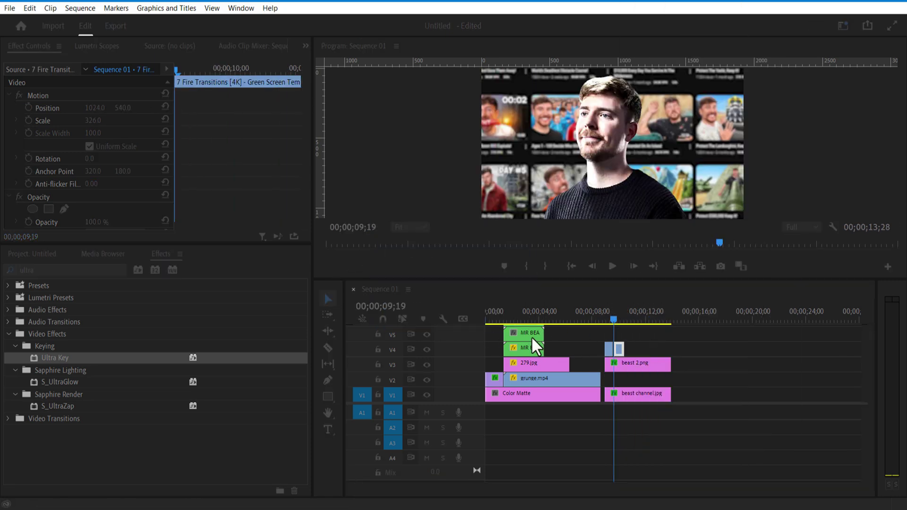
- Duplicate the pair of fire clips directly after themselves on V4
drag(645, 346, 611, 351)
alt+drag(614, 351, 635, 348)
drag(615, 322, 650, 342)
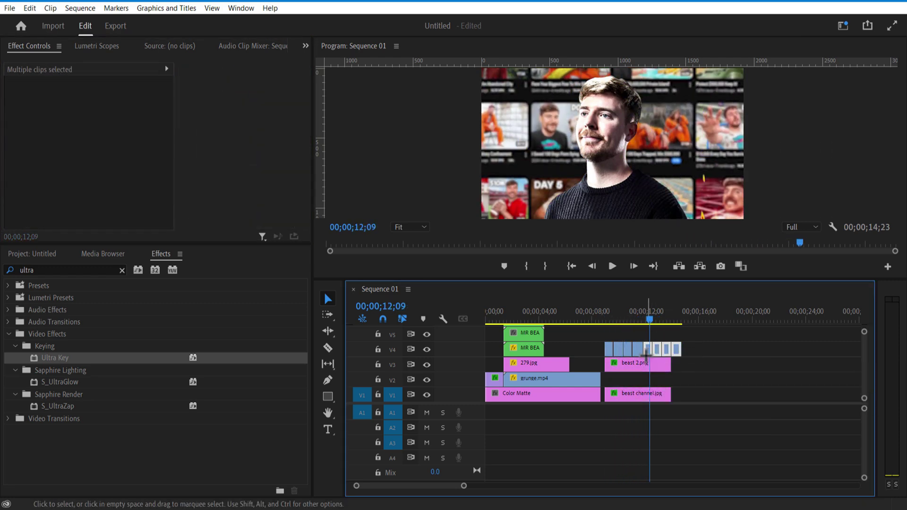
- Apply the Tint effect to the second fire clip at 00;00;09;19
click(607, 313)
drag(608, 317, 613, 319)
click(59, 270)
text(tint)
drag(71, 357, 77, 365)
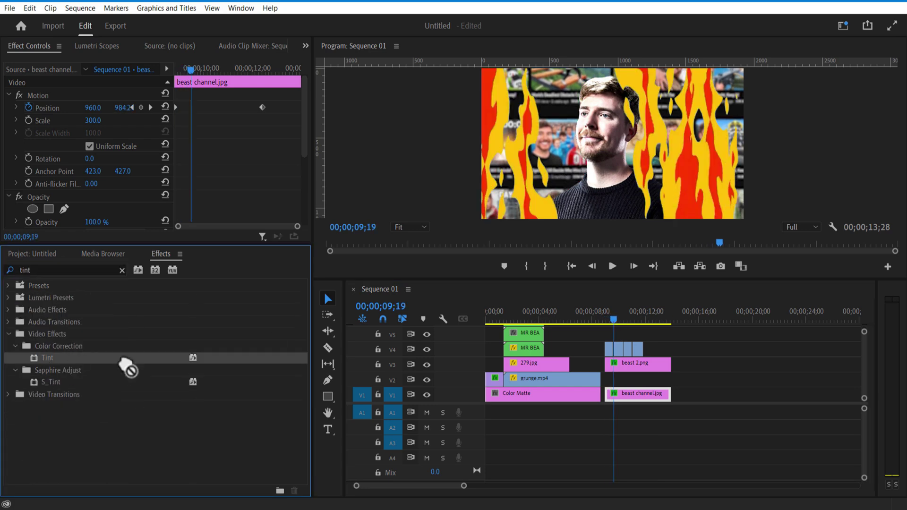
drag(615, 355, 613, 351)
- Set the second fire clip's Tint to map black to blue and white to magenta
click(614, 351)
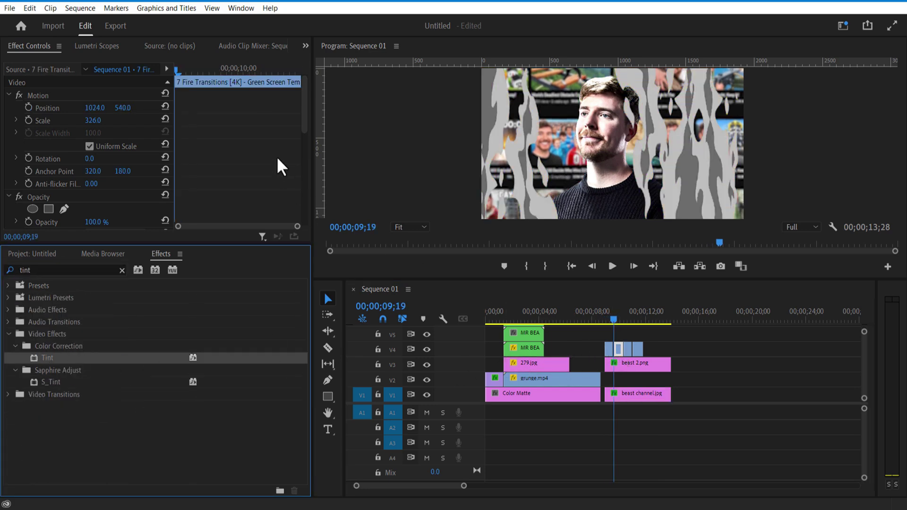
drag(303, 120, 304, 208)
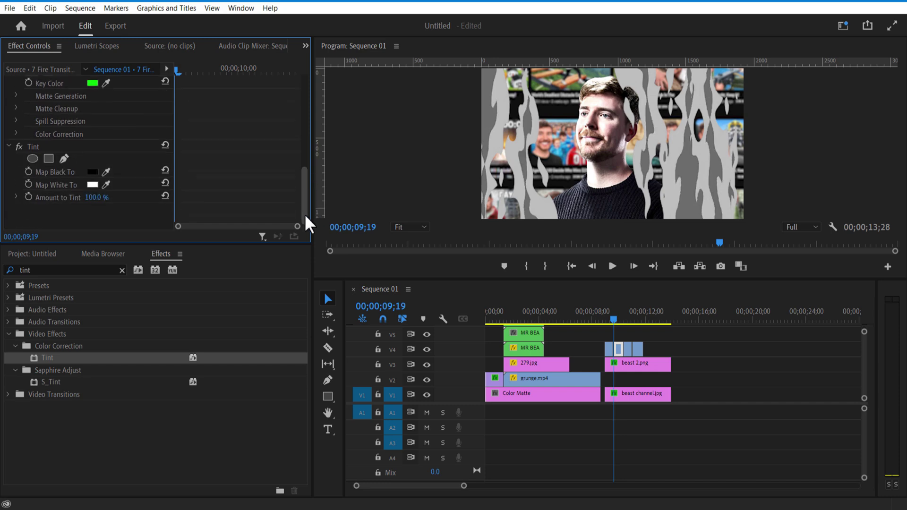
click(92, 184)
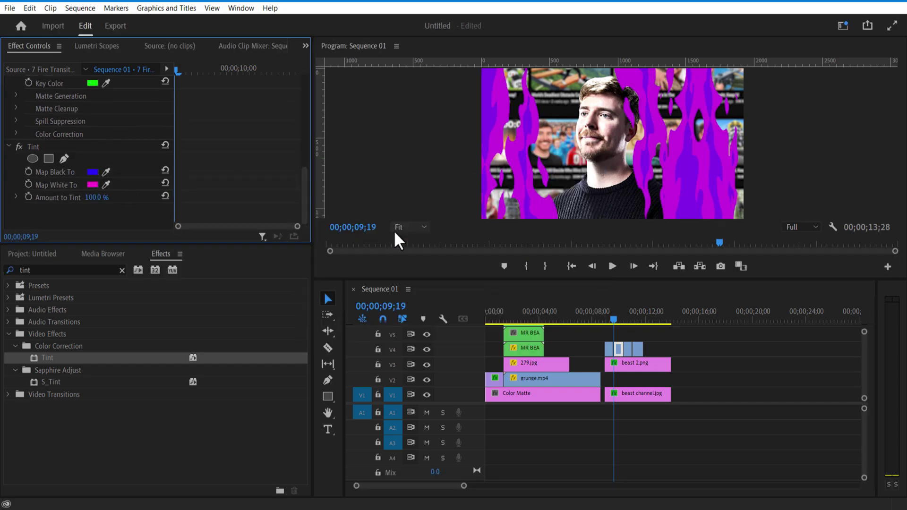
- Copy the second fire clip's Tint effect and paste it onto the other fire clips on V4
click(34, 147)
key(ctrl+c)
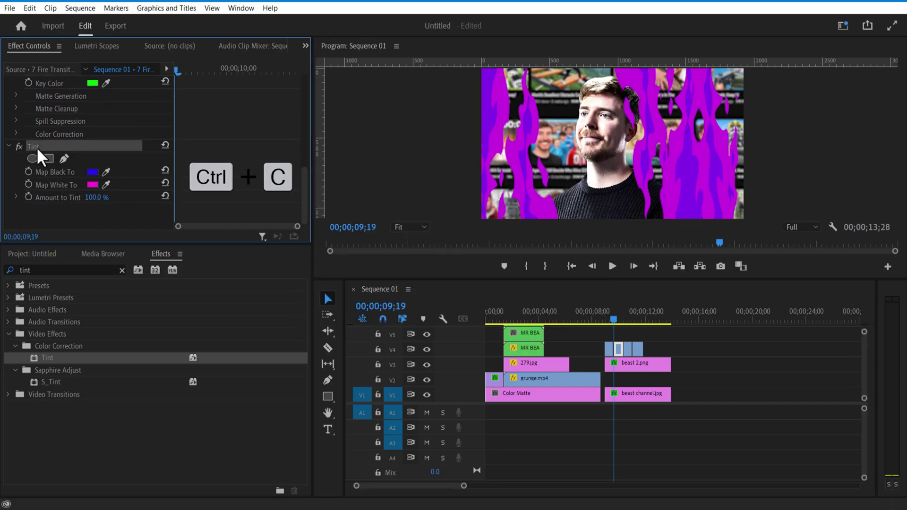
key(ctrl+v)
click(608, 350)
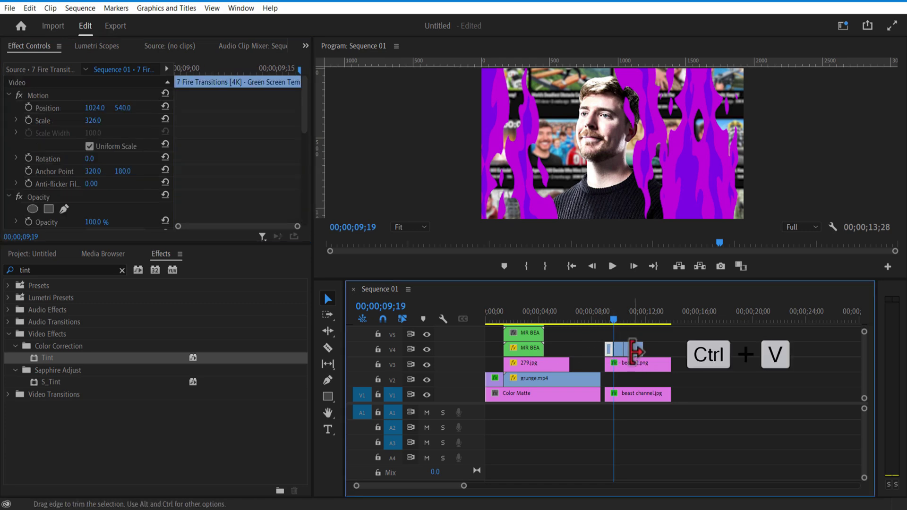
click(628, 349)
key(ctrl+v)
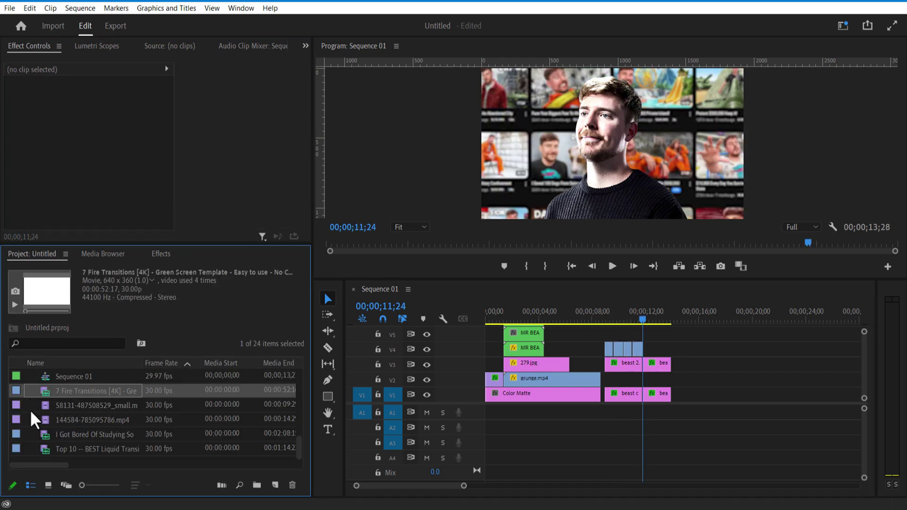
- Import the vecteezy 1-million-dollars numbers-counting video and place it on V5 above the fire clips, starting at 00;00;08;29
right_click(30, 409)
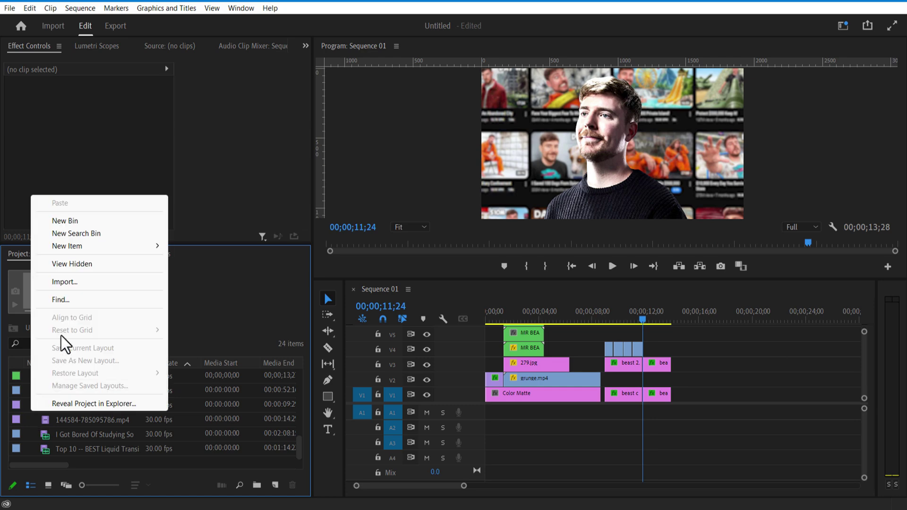
click(70, 282)
drag(87, 443, 659, 339)
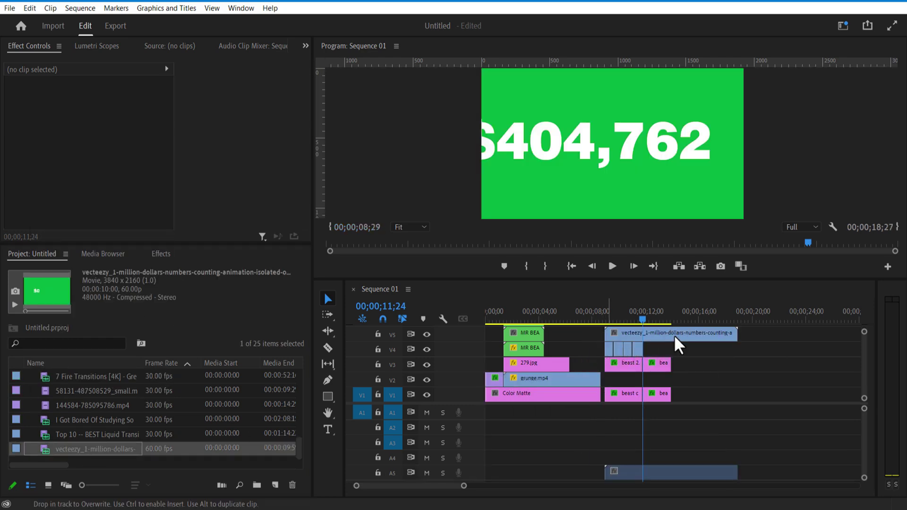
- Apply Ultra Key to the counting-numbers clip and key out its green background
click(161, 254)
click(122, 270)
text(ultra)
click(41, 357)
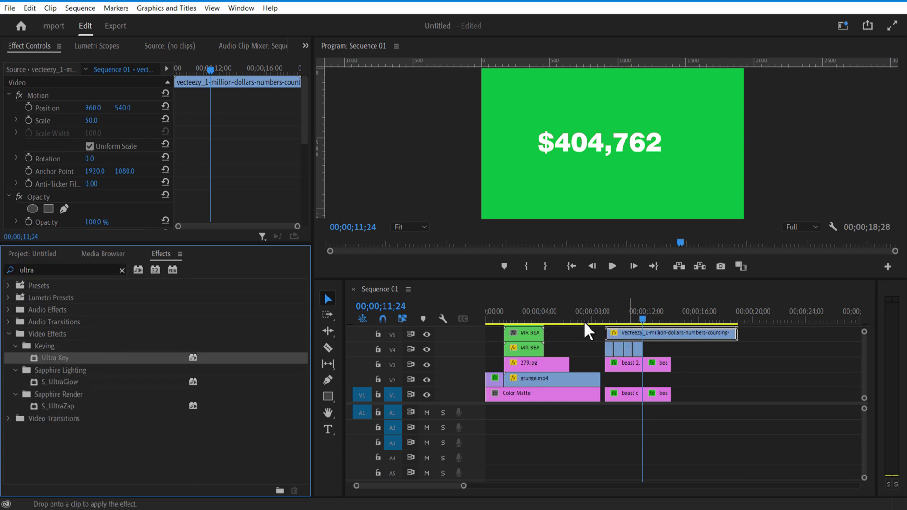
drag(619, 333, 620, 334)
drag(303, 134, 302, 156)
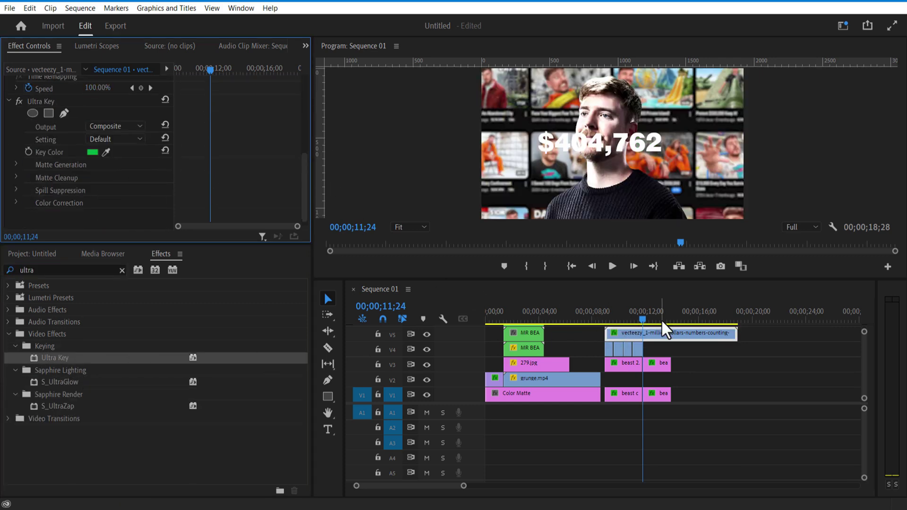
- Apply the Tint effect to the counting-numbers clip on V5
click(84, 269)
text(tint)
click(44, 358)
drag(47, 360, 639, 334)
drag(304, 162, 234, 199)
- Map both black and white to yellow in the counting-numbers clip's Tint effect
click(92, 172)
click(476, 202)
click(460, 323)
click(573, 170)
click(92, 185)
click(475, 201)
click(458, 324)
click(573, 170)
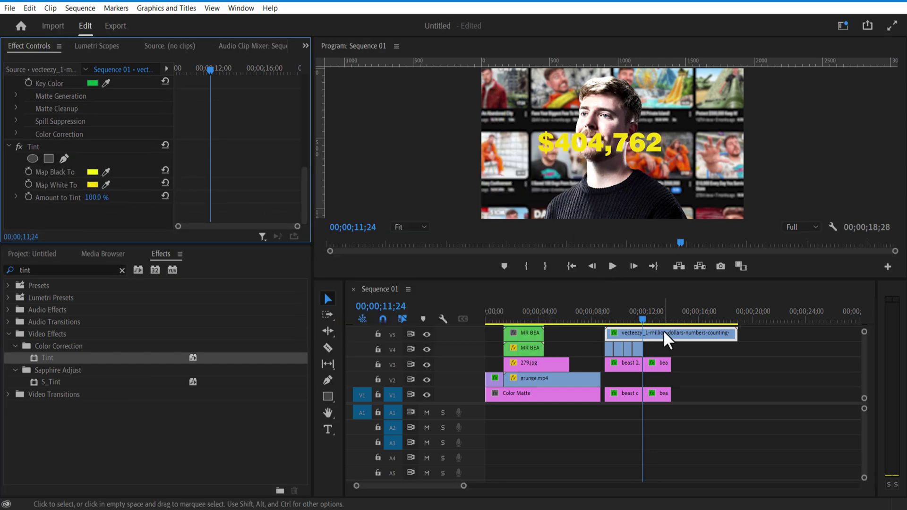
- Scale the counter to 33 at horizontal Position 1577 and duplicate it onto V2 at horizontal Position 495
scroll(97, 125, up, 5)
drag(613, 279, 613, 233)
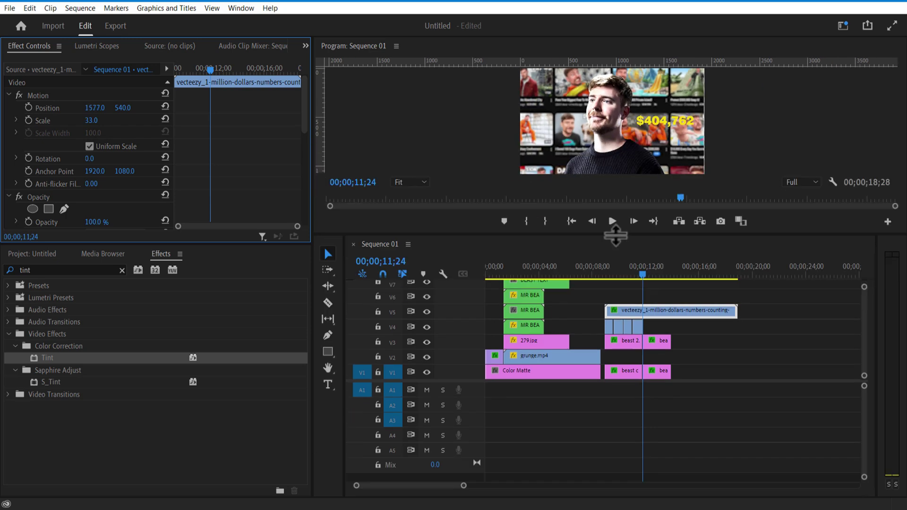
drag(689, 300, 688, 359)
drag(643, 275, 650, 277)
drag(92, 121, 89, 120)
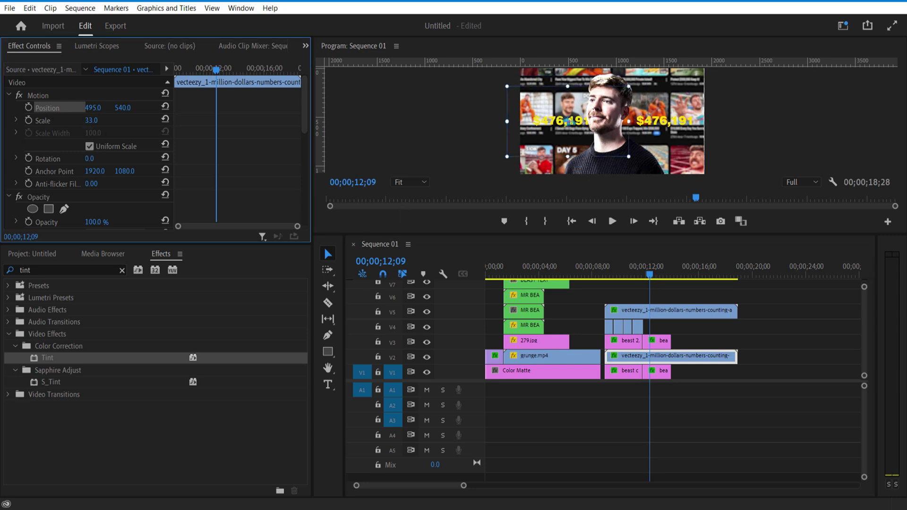
- Cut both counter clips at 00;00;11;23 and delete all the leftover clip parts after that point
drag(650, 275, 689, 380)
click(328, 303)
click(643, 312)
click(643, 357)
click(327, 254)
key(Delete)
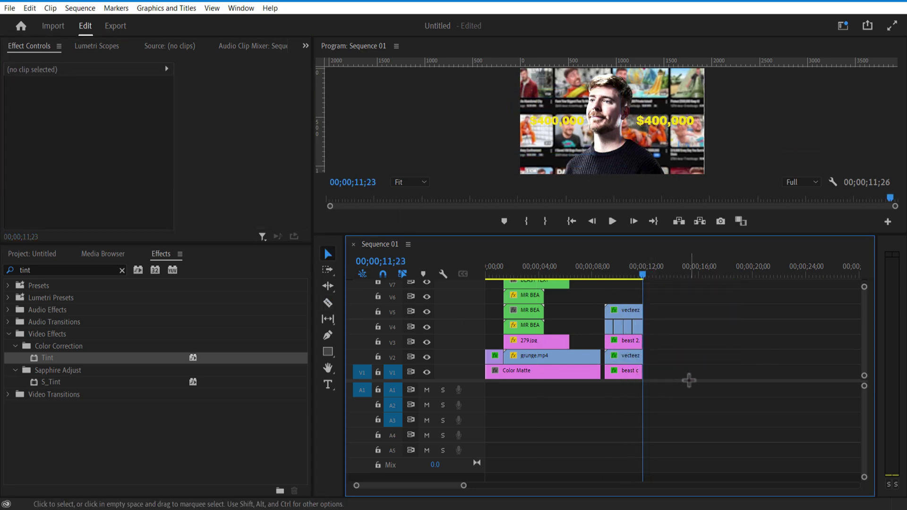
- Nest all clips of the channel scene into a sequence named 3rd scene
drag(670, 303, 619, 378)
right_click(630, 340)
click(670, 281)
text(3rd scene)
click(441, 277)
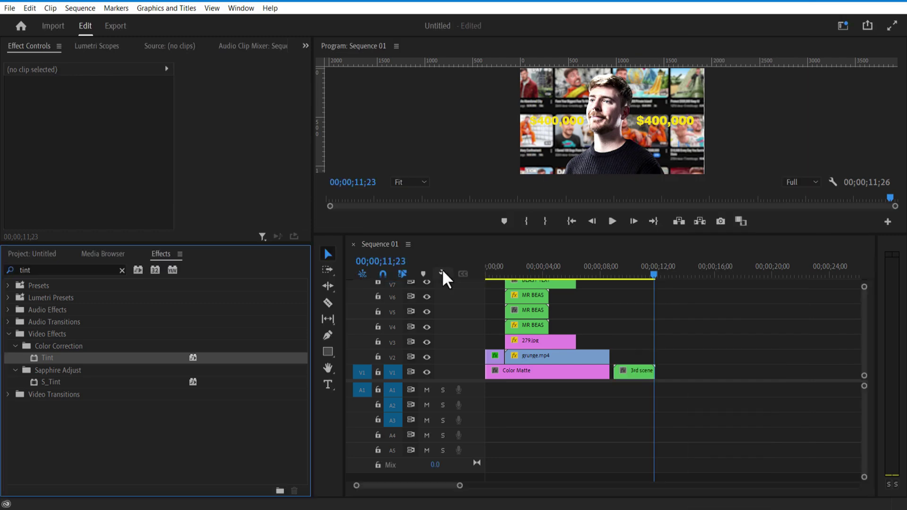
- Keyframe the outgoing thumbnail scene's vertical Position so it slides upward over its final frames
drag(659, 235, 631, 247)
click(608, 199)
click(581, 230)
click(29, 107)
drag(290, 70, 300, 77)
drag(122, 108, 3, 107)
drag(299, 71, 297, 77)
- Trim the Color Matte to end at 00;00;08;16 and butt the 3rd scene clip directly against it on V1
drag(634, 375, 632, 376)
click(613, 288)
key(=)
key(=)
key(=)
key(=)
key(=)
drag(672, 286, 630, 302)
drag(700, 376, 620, 376)
drag(737, 376, 649, 376)
- Cut grunge.mp4 at 00;00;08;16 and delete its remainder above the 3rd scene clip
click(328, 312)
click(622, 360)
key(v)
click(662, 361)
key(Delete)
- Keyframe the 3rd scene's vertical Position from 00;00;08;16 as a short bounce that settles back at 540
click(645, 378)
click(29, 108)
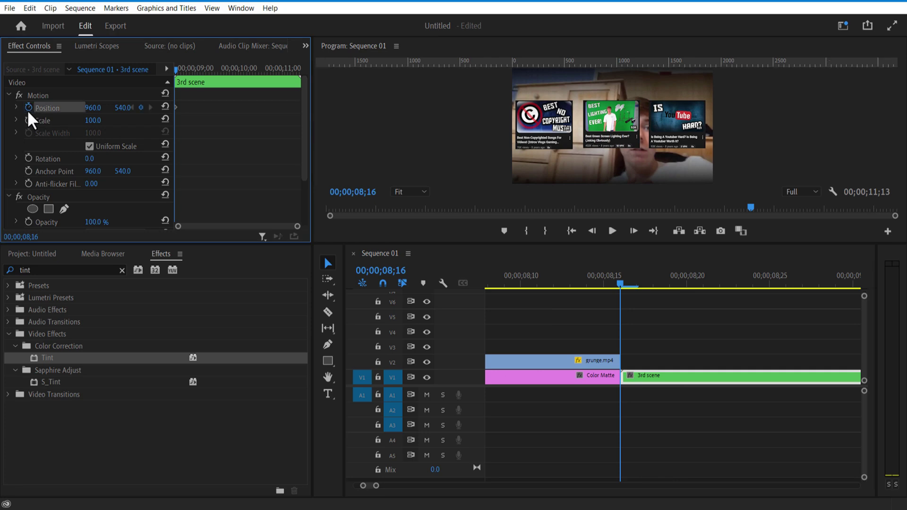
drag(177, 69, 184, 73)
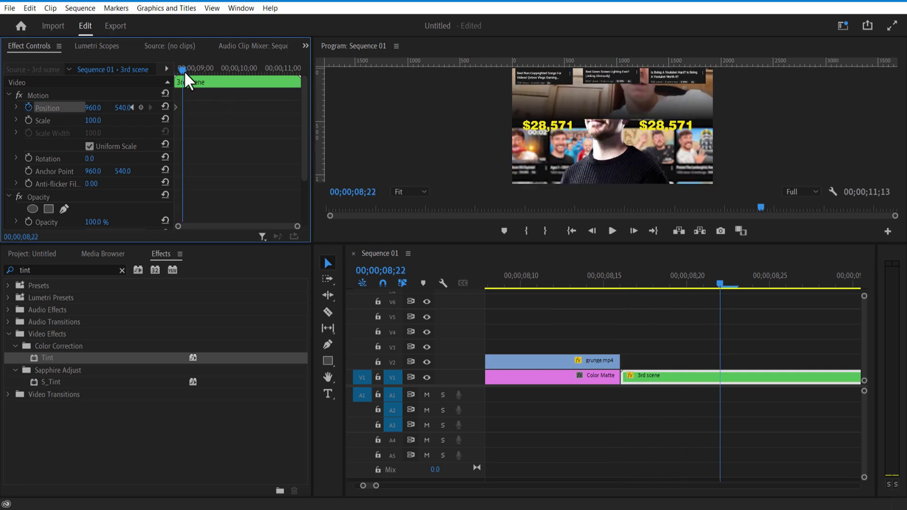
drag(122, 108, 210, 107)
mouse_move(182, 70)
mouse_down()
mouse_move(154, 81)
mouse_move(188, 73)
mouse_up()
drag(122, 108, 87, 107)
key(Right)
key(Right)
key(Right)
drag(191, 70, 187, 96)
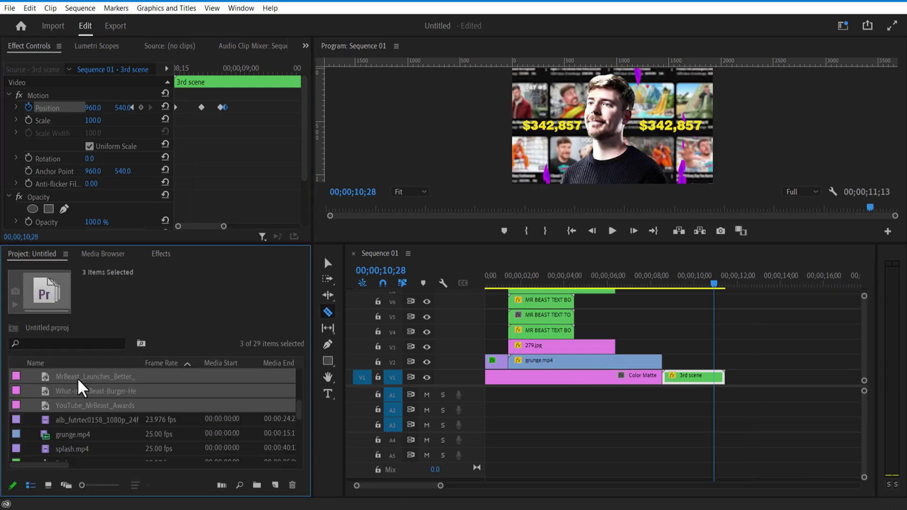
- Place the three MrBeast images in a row on V2 after the 3rd scene and cover them with a new adjustment layer on V3
drag(81, 384, 734, 370)
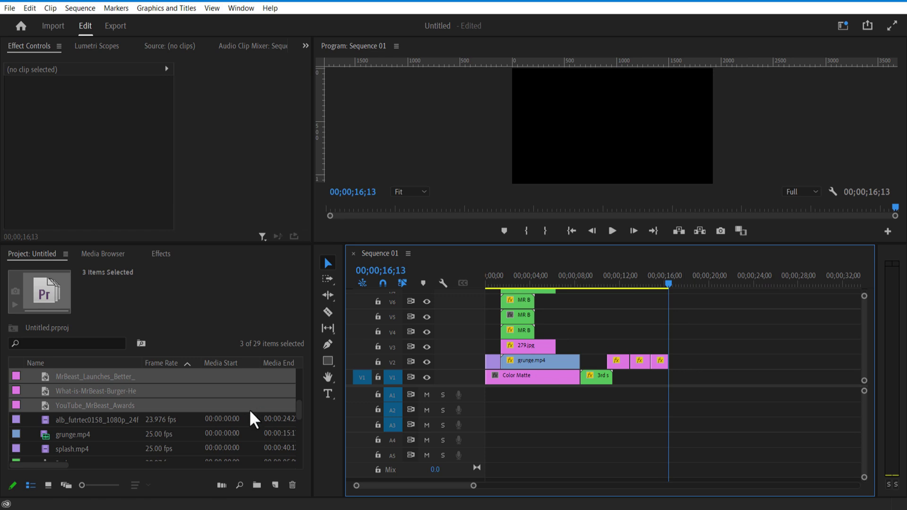
click(275, 486)
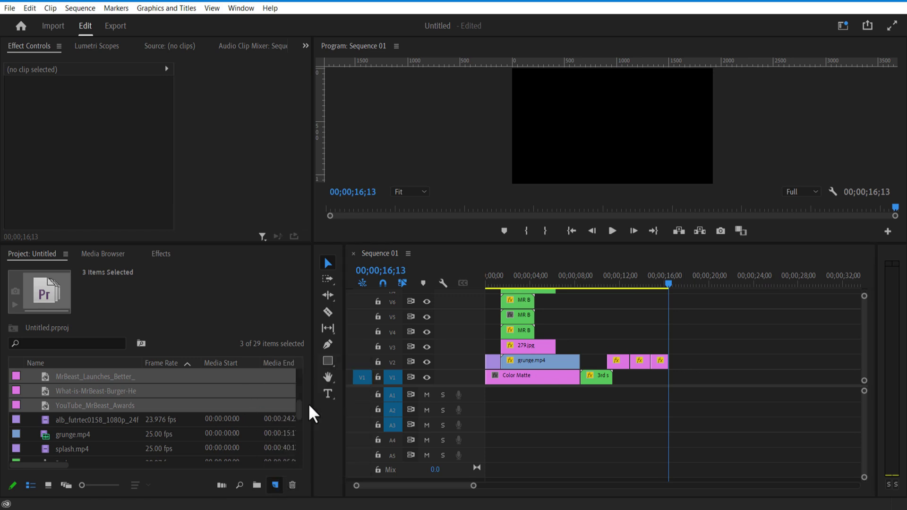
click(310, 404)
click(472, 297)
drag(80, 378, 611, 350)
- Find the Lumetri Color effect and apply it to the adjustment layer over the three images
click(638, 282)
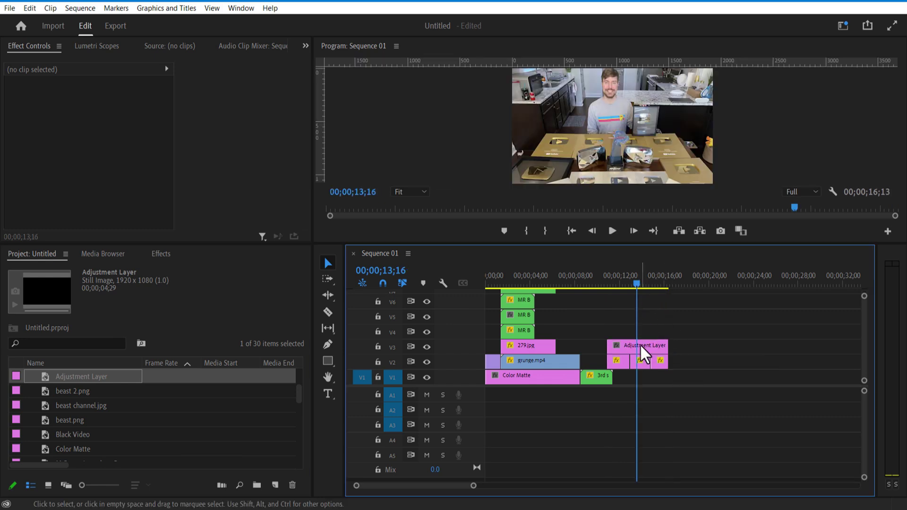
click(640, 347)
click(160, 253)
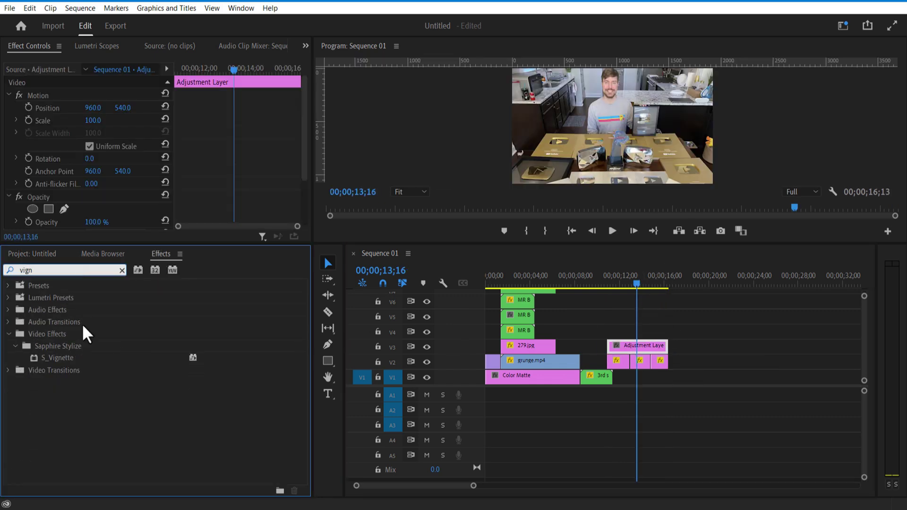
scroll(304, 395, down, 10)
click(69, 467)
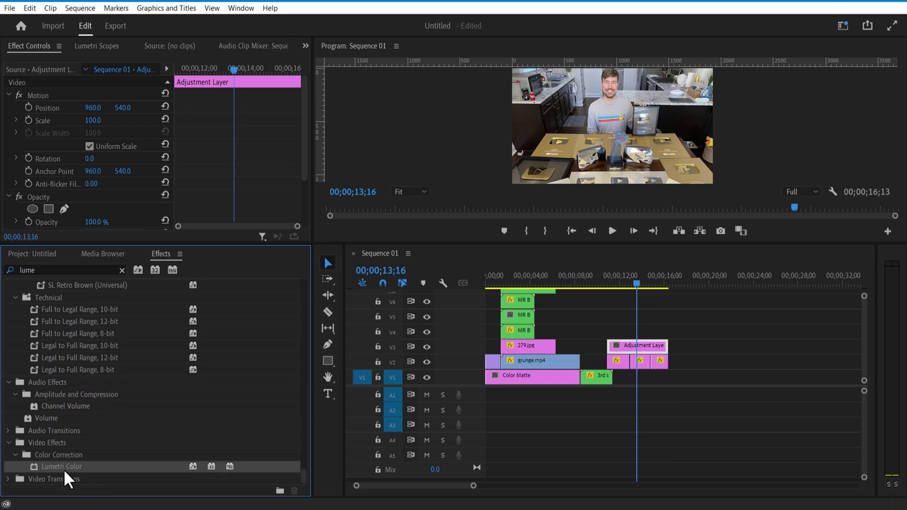
drag(620, 349, 624, 349)
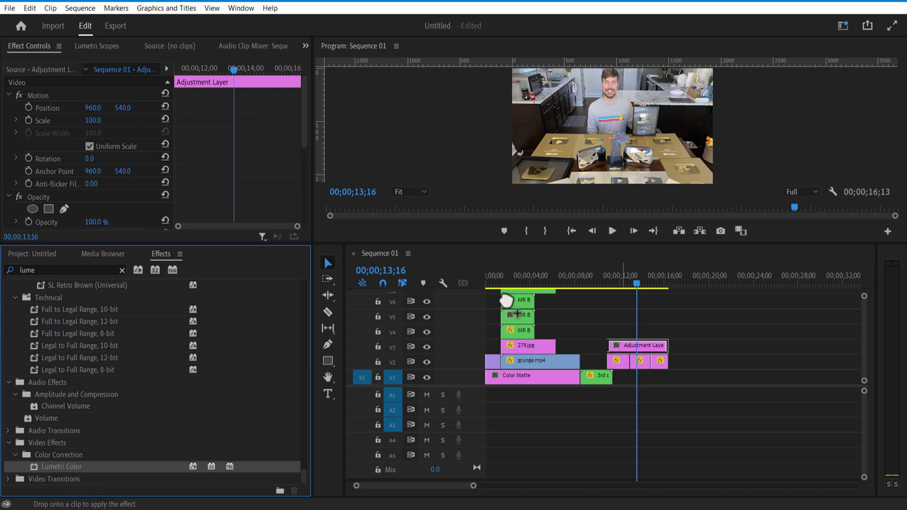
- Lower the Vignette Amount in the adjustment layer's Lumetri Color to darken the image edges
drag(303, 112, 306, 207)
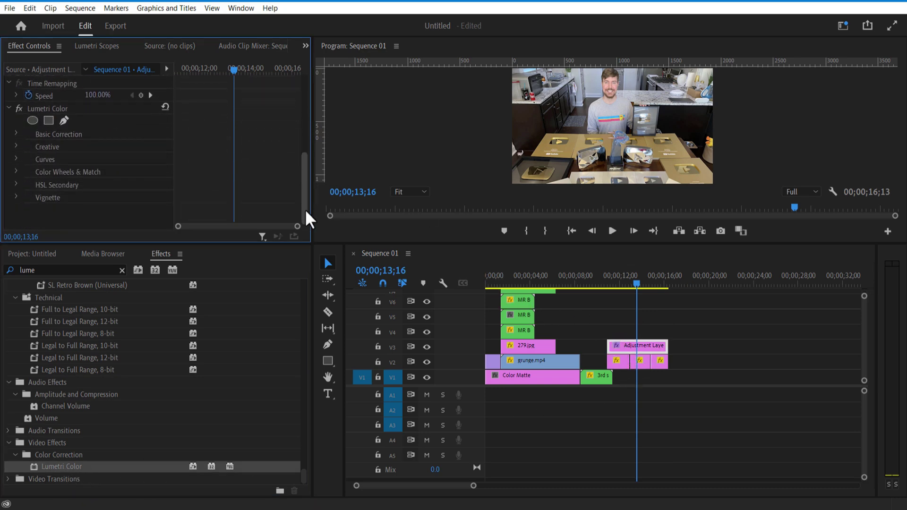
click(16, 197)
drag(305, 158, 304, 178)
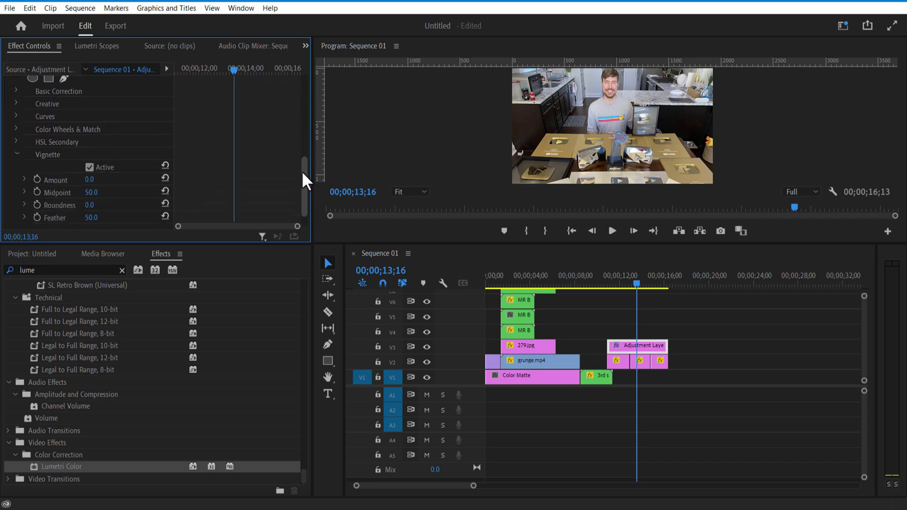
mouse_move(88, 174)
mouse_down()
mouse_move(66, 174)
mouse_move(83, 173)
mouse_up()
- Shorten the three image clips and their adjustment layer so they end at 00;00;12;08
mouse_move(641, 291)
mouse_down()
mouse_move(622, 287)
mouse_move(648, 291)
mouse_up()
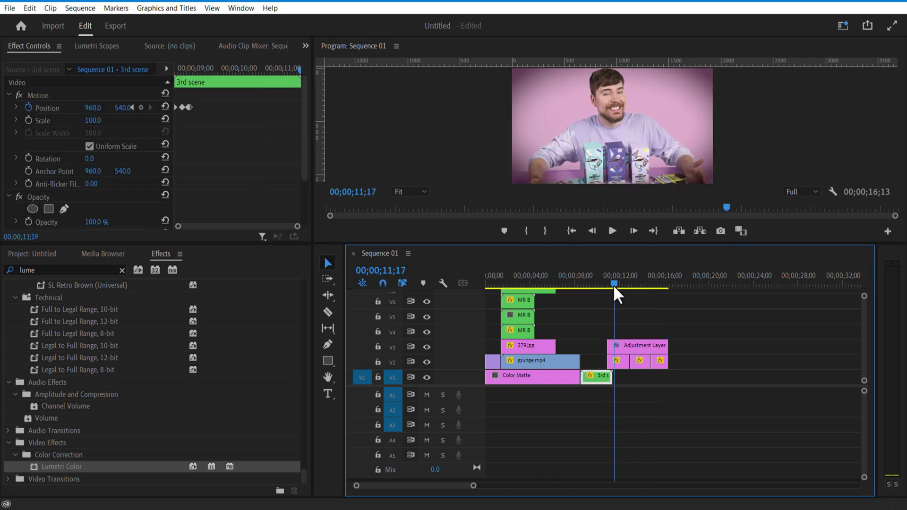
click(603, 286)
click(612, 231)
click(605, 288)
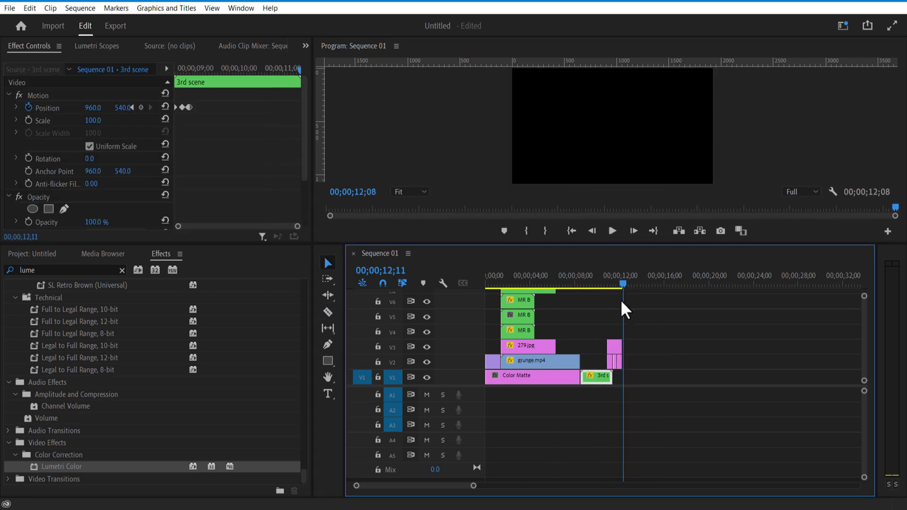
drag(622, 300, 620, 301)
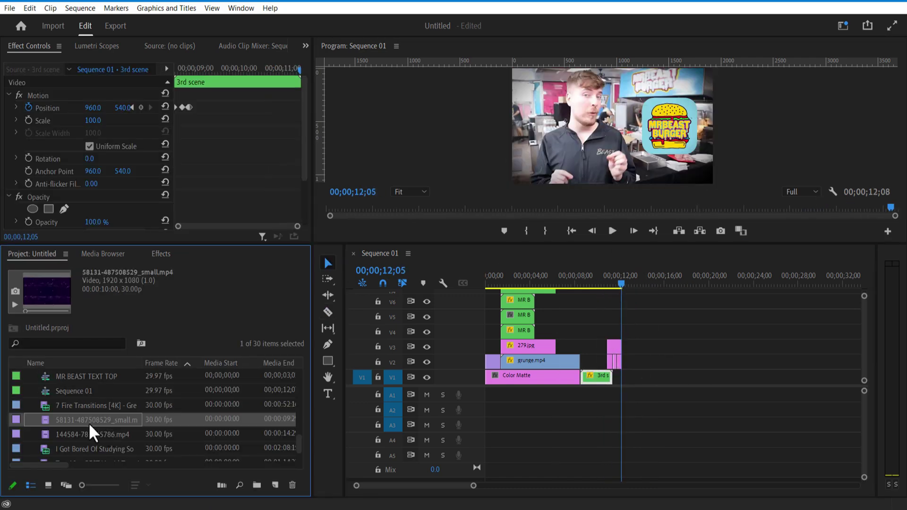
drag(88, 423, 642, 385)
drag(642, 385, 623, 377)
drag(72, 377, 642, 364)
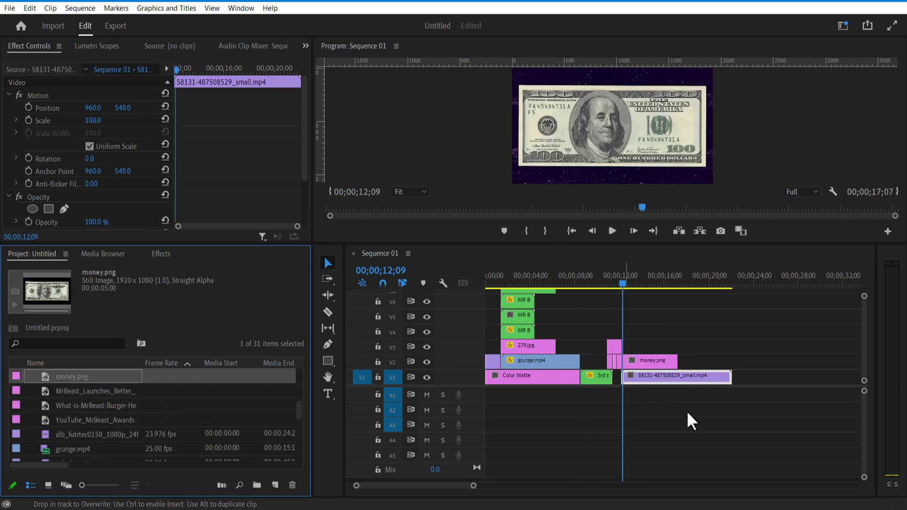
- Scale money.png to 30 and keyframe its horizontal Position, starting from 1647 at the clip's beginning
drag(474, 486, 457, 502)
click(695, 361)
drag(93, 120, 60, 120)
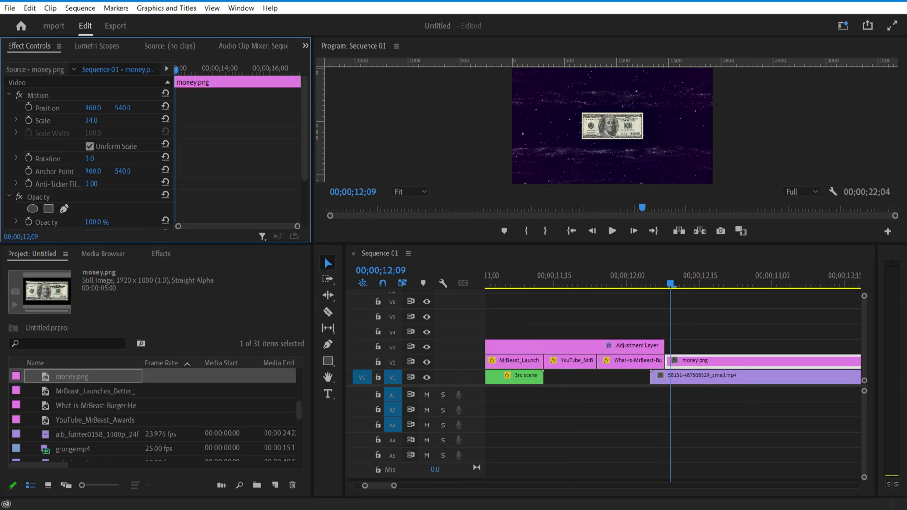
drag(92, 108, 388, 108)
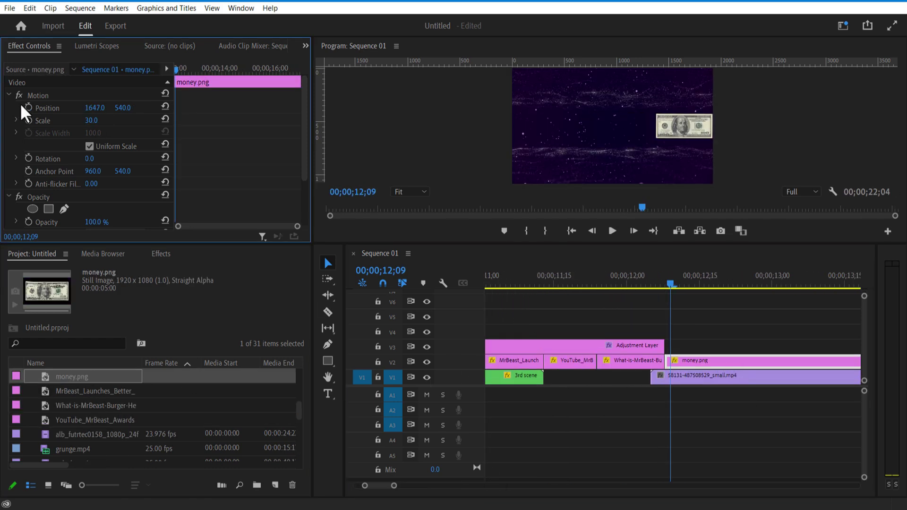
key(space)
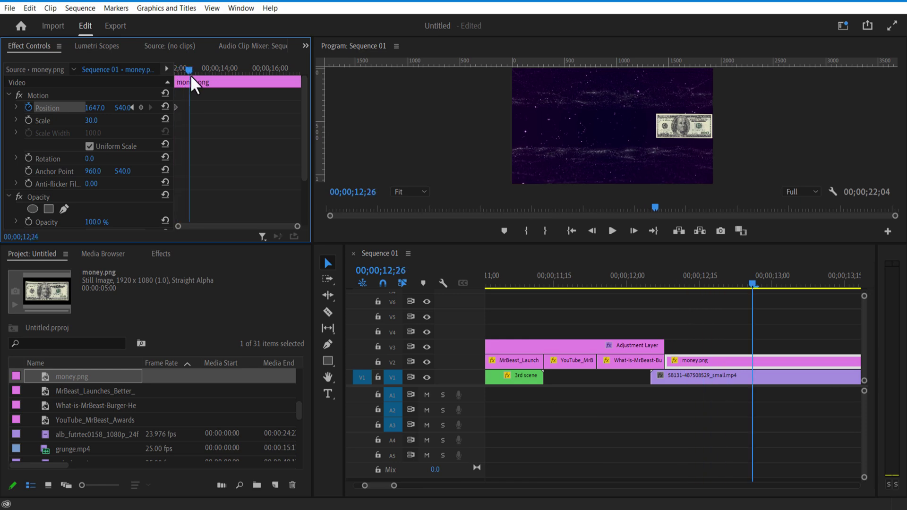
drag(223, 69, 171, 93)
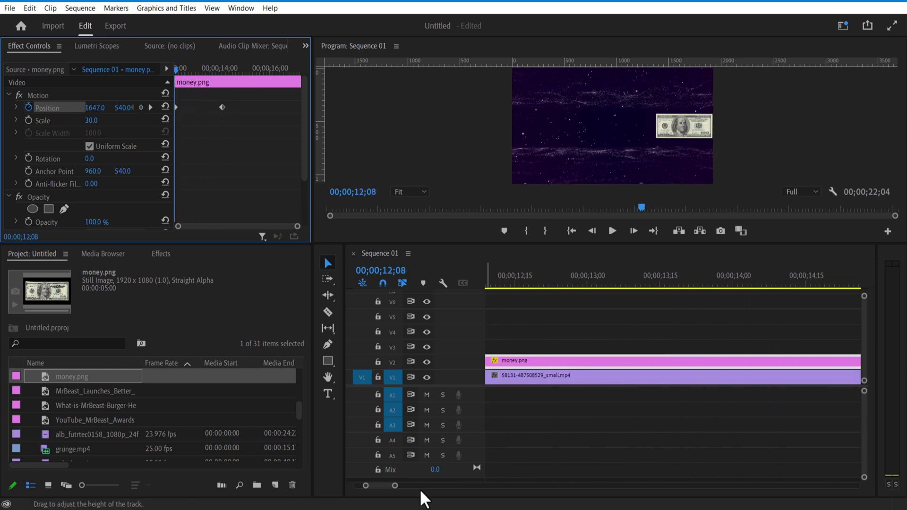
- Duplicate money.png onto V3 and offset its Position keyframes beside the first bill, with 1909 at 00;00;12;17
drag(395, 486, 442, 486)
alt+drag(758, 363, 758, 349)
click(758, 350)
click(262, 203)
key(space)
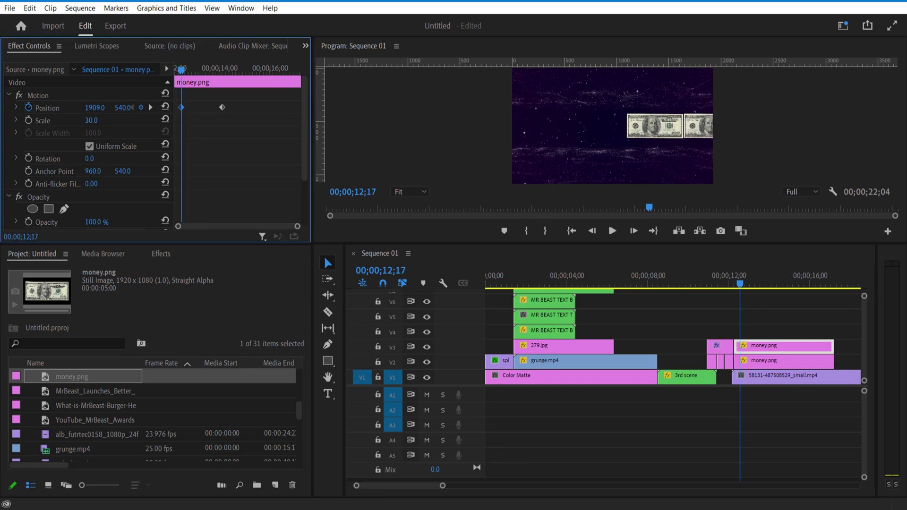
drag(223, 70, 190, 77)
- Duplicate the bill onto V4 and V5, adjusting each copy's Position keyframes
alt+drag(759, 346, 758, 331)
drag(222, 70, 232, 109)
alt+drag(758, 331, 758, 316)
drag(226, 71, 174, 105)
- Nest the four money.png clips into a sequence named money
drag(771, 299, 777, 369)
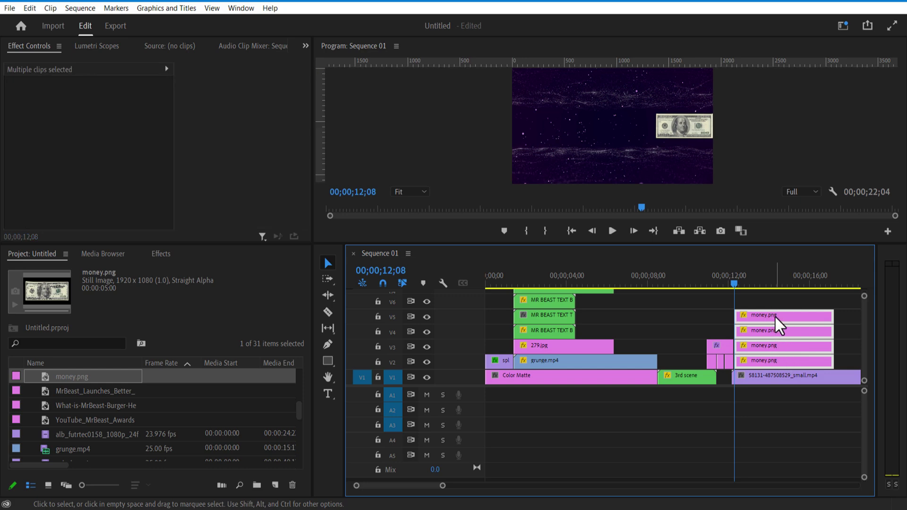
right_click(778, 324)
click(764, 283)
text(money)
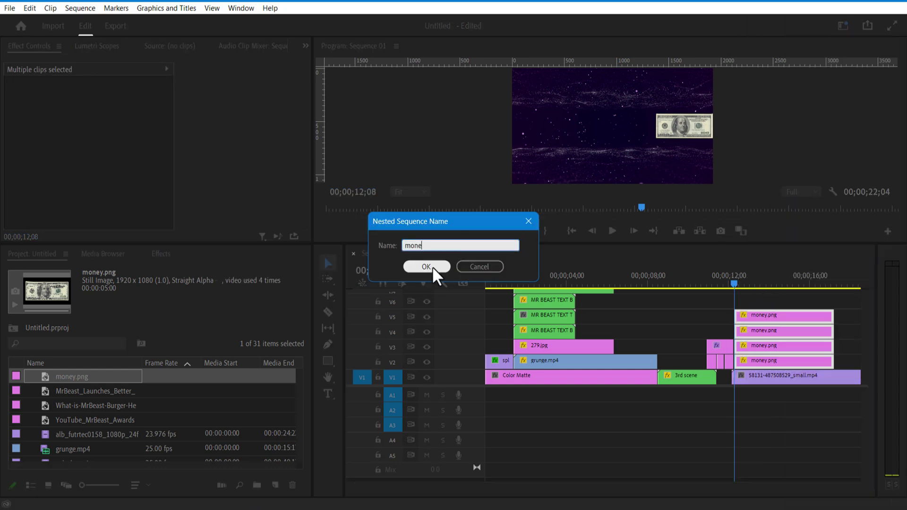
click(433, 267)
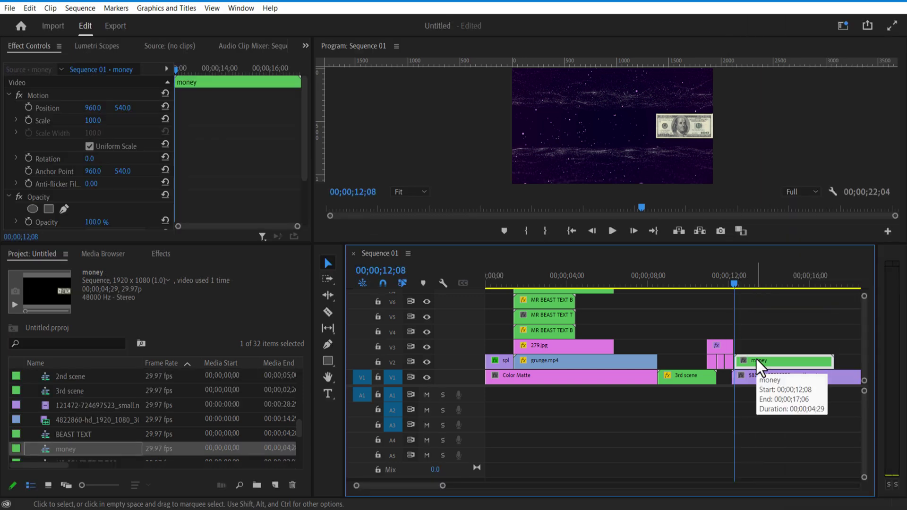
- Duplicate the money nest onto V3 and V4, setting the copies' vertical Position to 822 and 251
drag(758, 366, 760, 351)
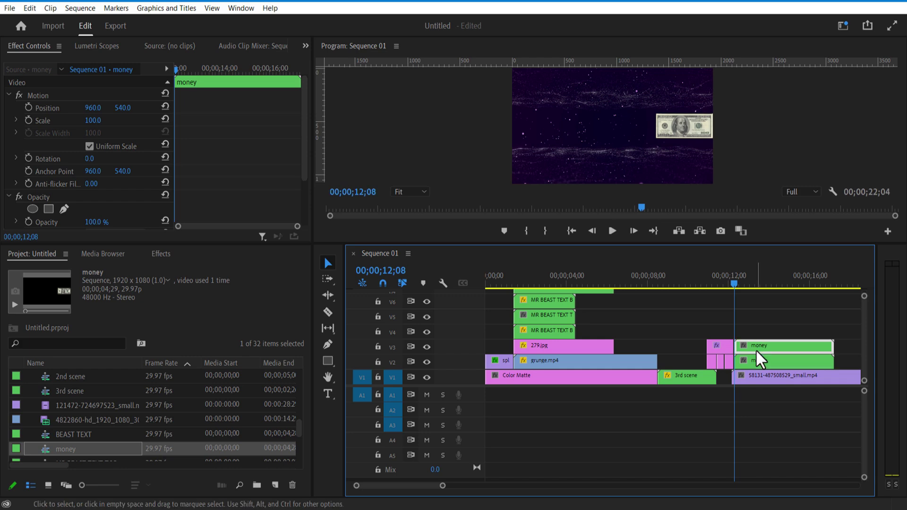
drag(122, 108, 248, 108)
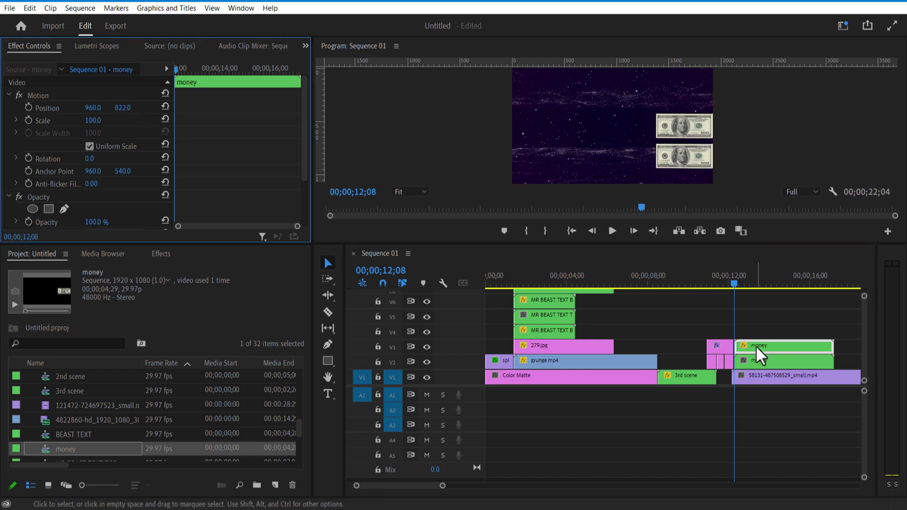
drag(758, 355, 763, 338)
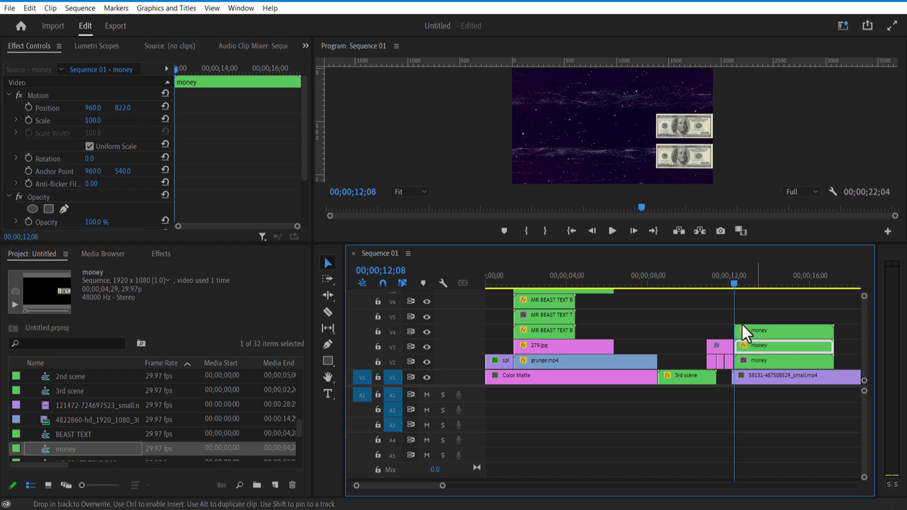
drag(122, 108, 5, 108)
- Reverse the playback speed of the money clips on V4 and V3
right_click(772, 332)
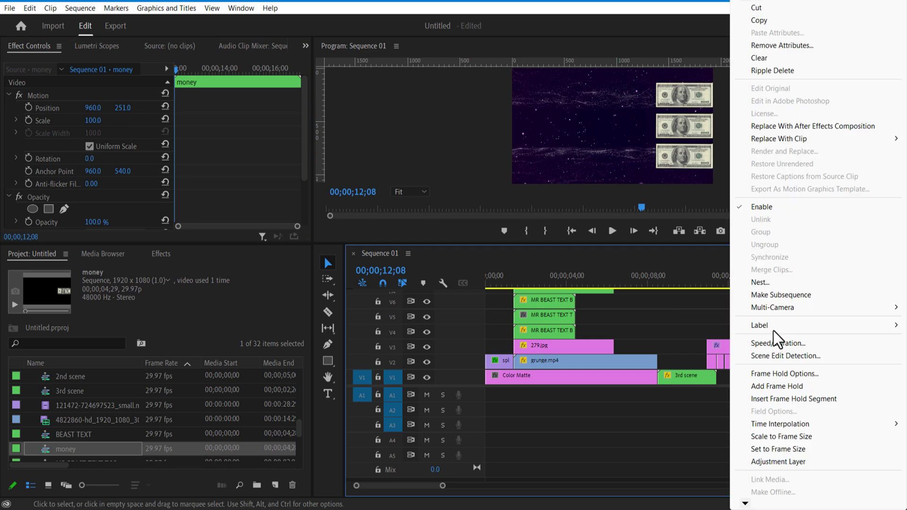
click(784, 344)
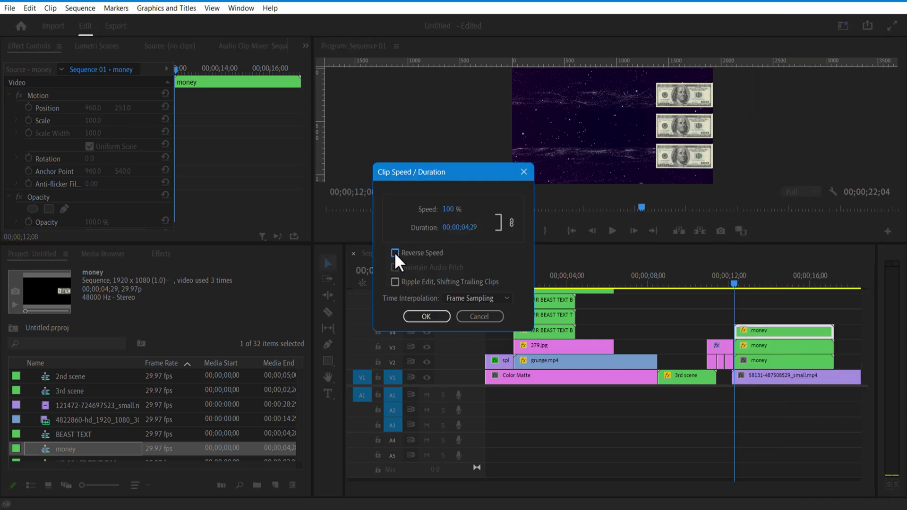
click(421, 316)
right_click(766, 347)
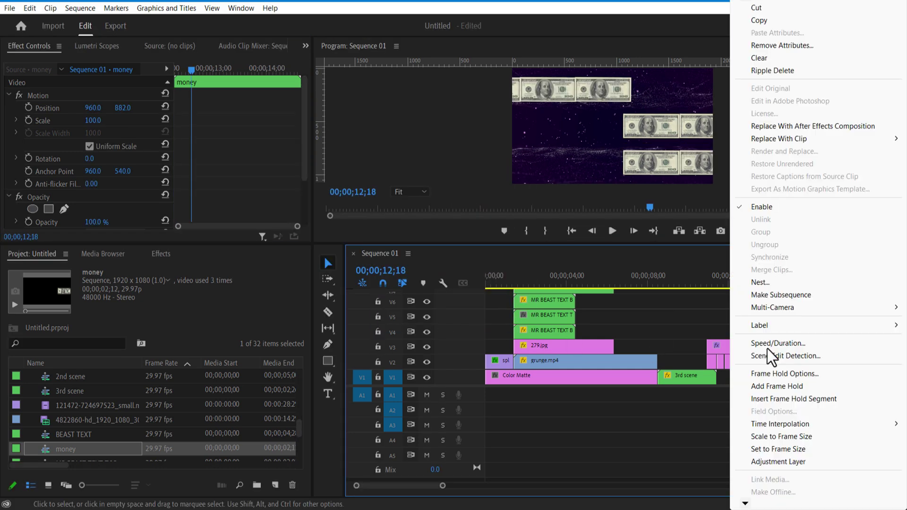
click(767, 348)
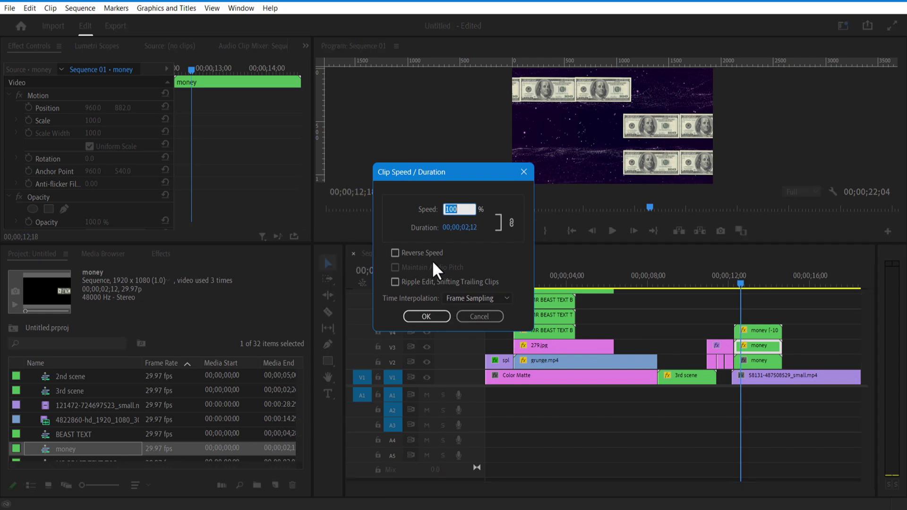
click(395, 253)
click(425, 315)
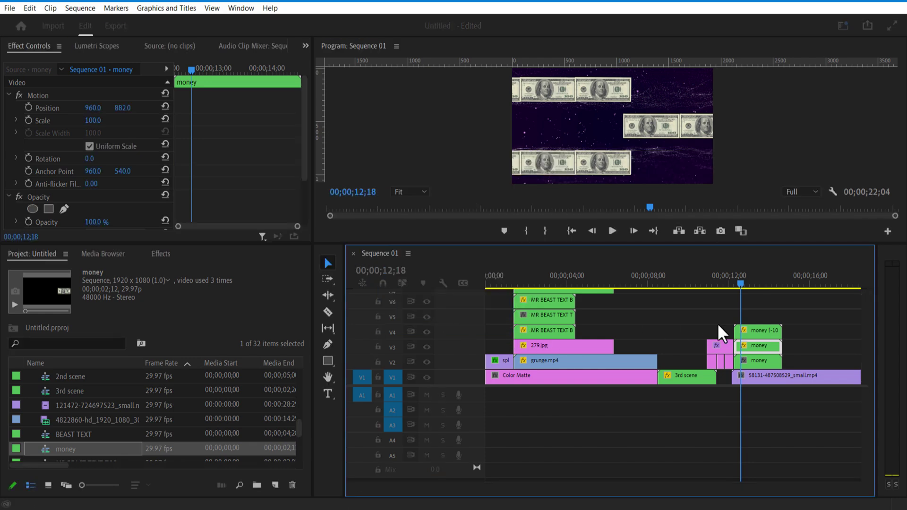
- Nest the three stacked money clips into a sequence named moneyy
drag(738, 282, 776, 363)
right_click(760, 331)
click(772, 282)
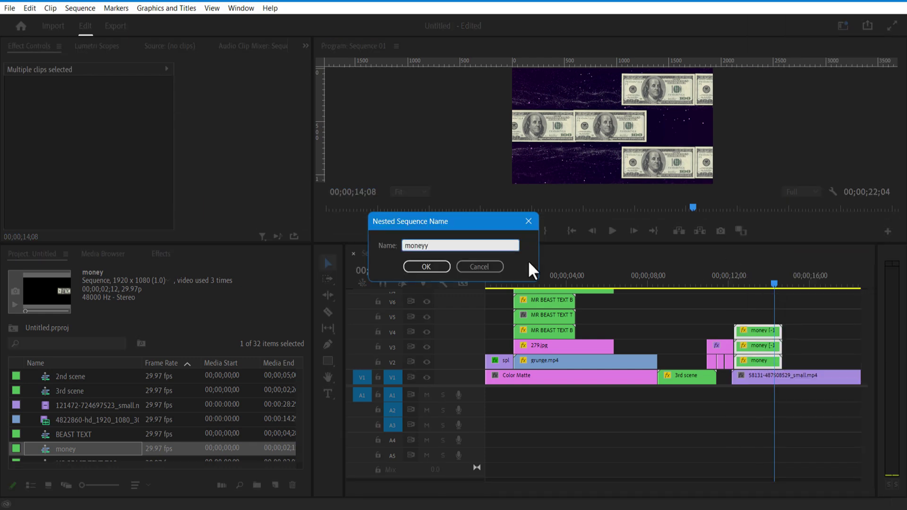
text(moneyy)
click(426, 266)
- Duplicate the moneyy nest onto V3 and V4, staggering each copy further along the timeline
click(760, 365)
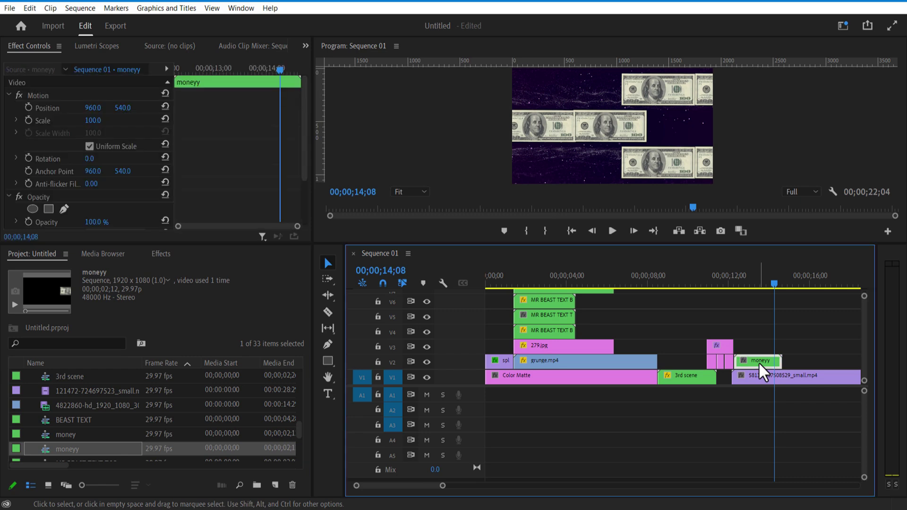
alt+drag(751, 368, 791, 349)
mouse_move(773, 286)
mouse_down()
mouse_move(762, 288)
mouse_move(779, 303)
mouse_up()
drag(803, 347, 789, 348)
click(775, 284)
drag(775, 285, 762, 289)
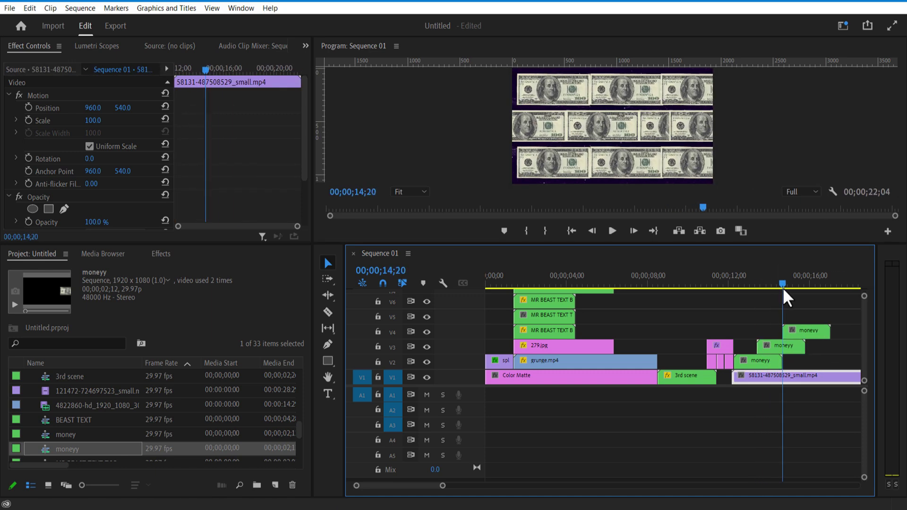
- Cut the V4 moneyy clip at 00;00;15;23, where the V3 copy ends, and delete the remainder
drag(784, 295, 805, 304)
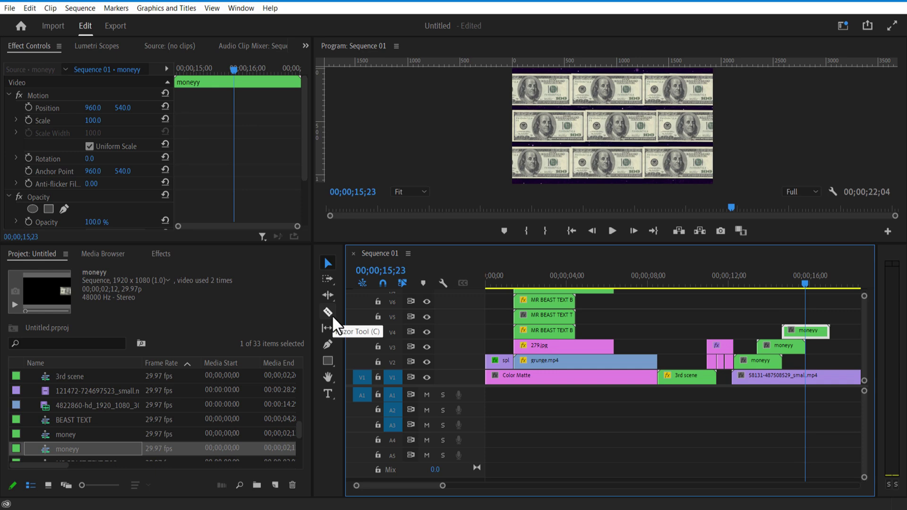
click(328, 312)
click(805, 331)
click(327, 263)
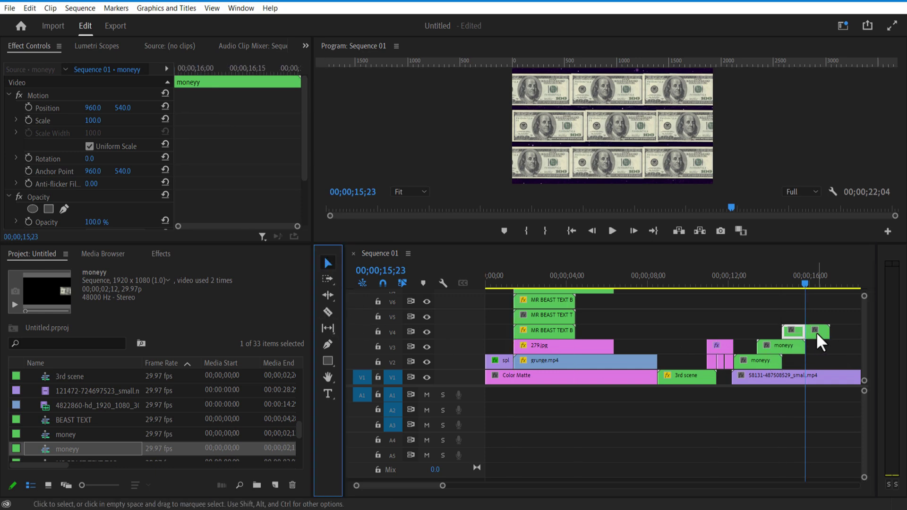
click(818, 332)
key(Delete)
- Find the Tint effect and apply it to the moneyy clip on V4
click(160, 254)
click(77, 269)
text(tint)
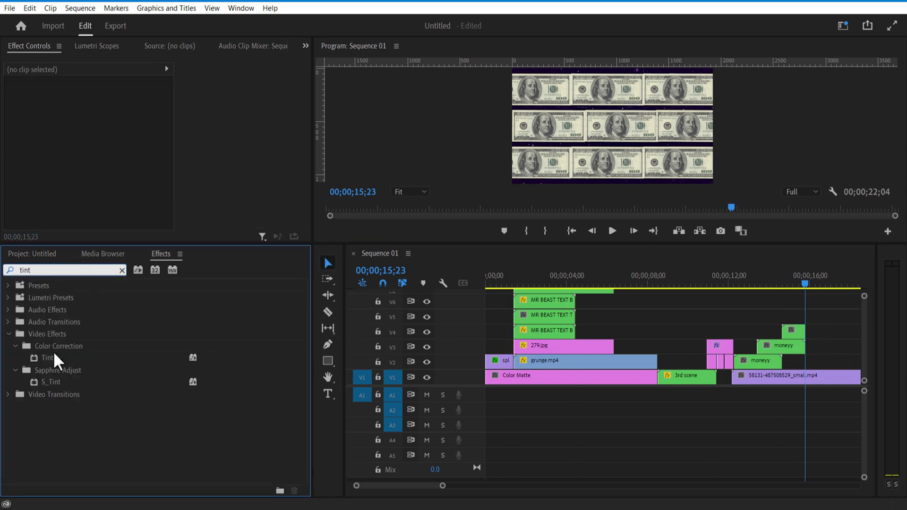
drag(56, 362, 799, 335)
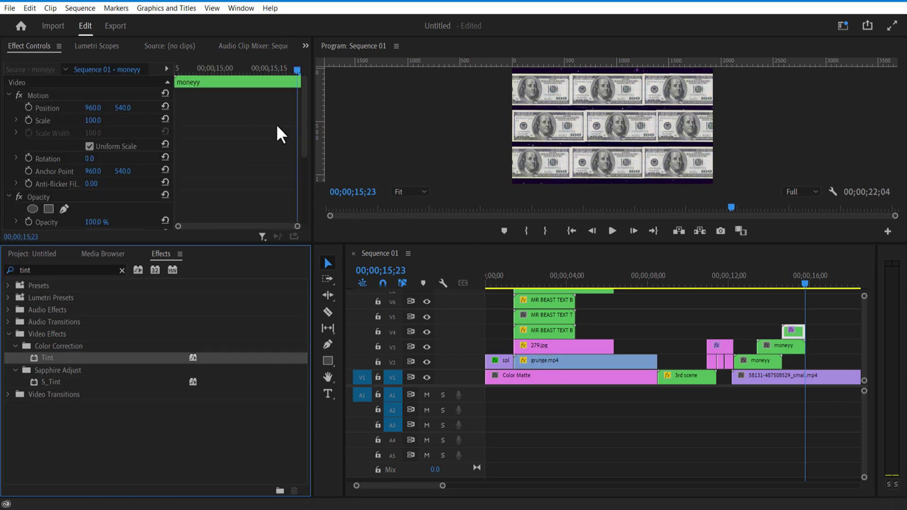
- Map the Tint's black to blue and its white to cyan 0AF1F9
drag(303, 128, 302, 184)
click(796, 285)
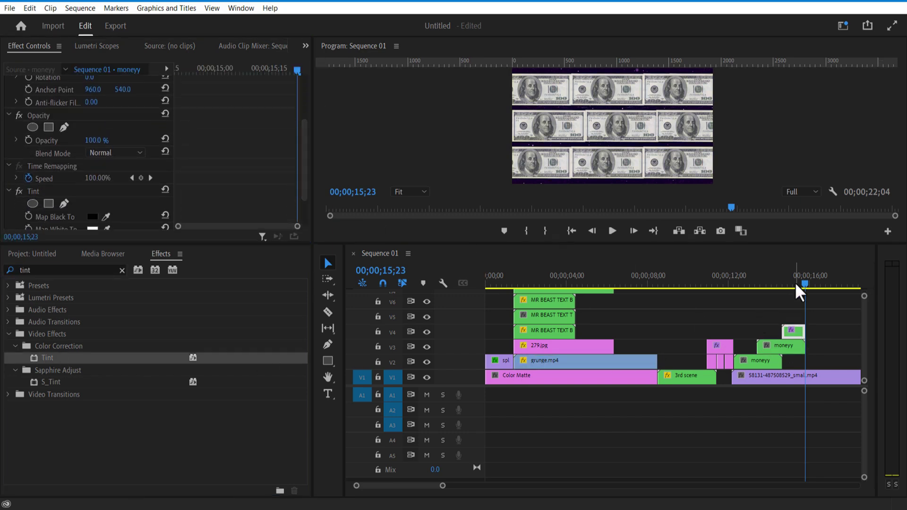
click(93, 217)
click(91, 228)
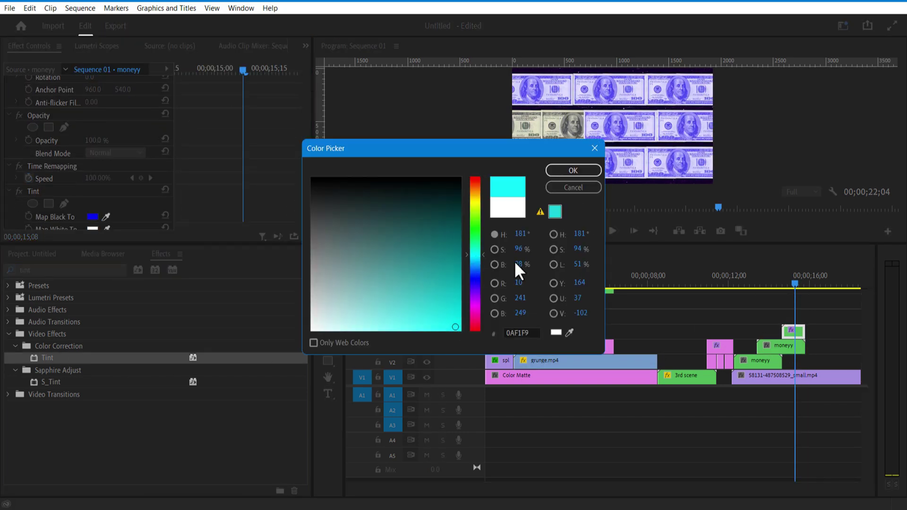
click(573, 170)
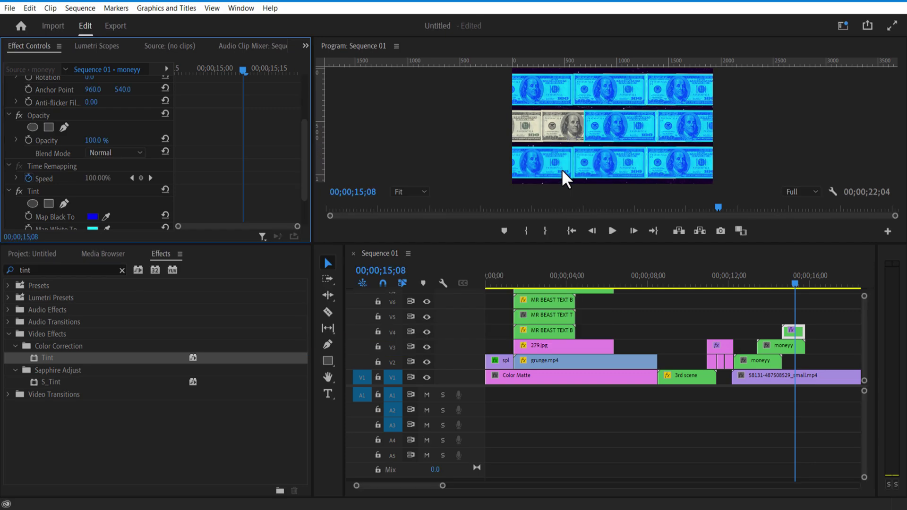
- Copy the Tint effect onto the moneyy clips on V3 and V2, and preview the recoloured bills
key(ctrl+c)
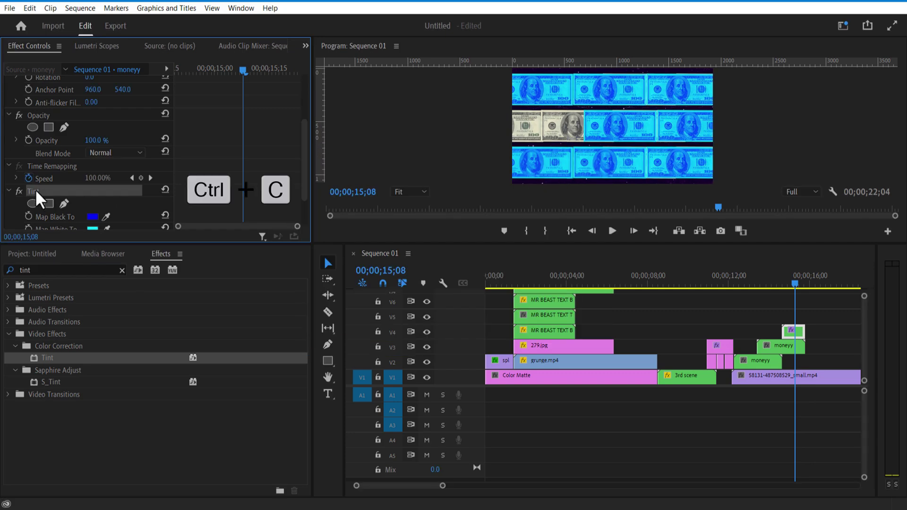
click(767, 346)
key(ctrl+v)
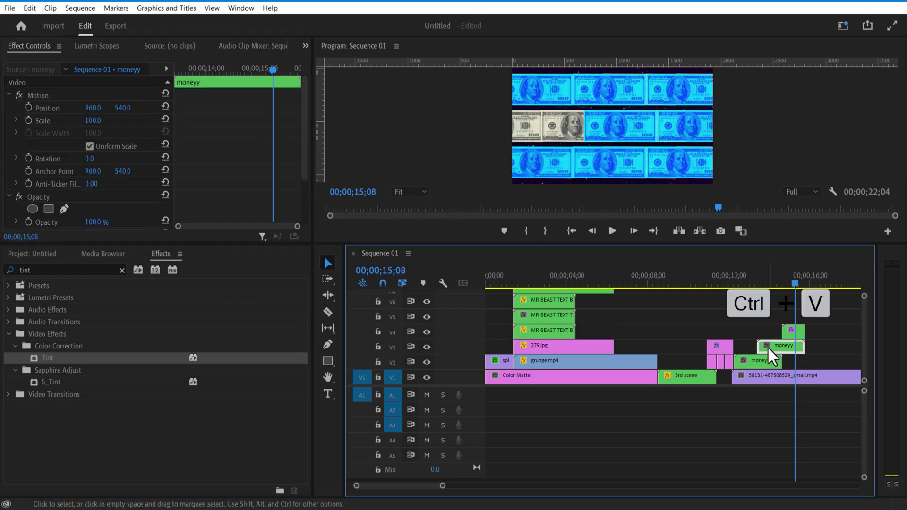
click(763, 361)
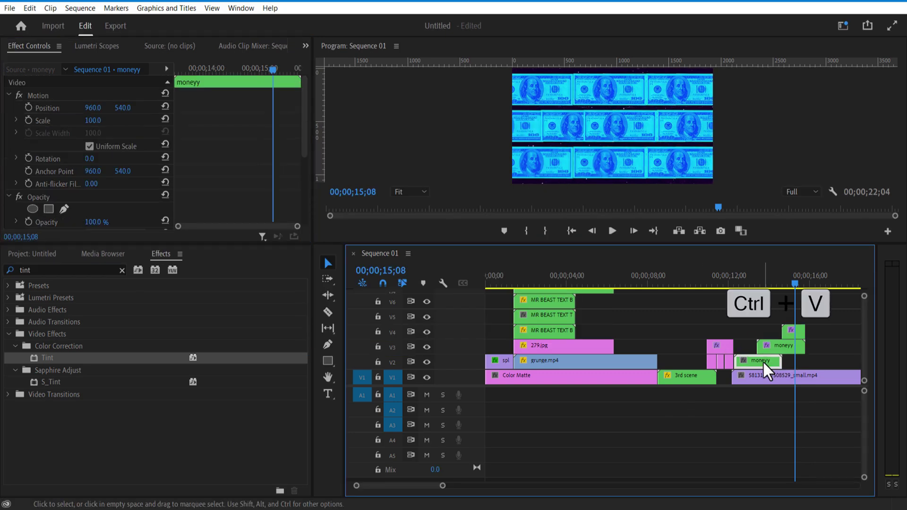
click(743, 284)
drag(744, 282, 756, 294)
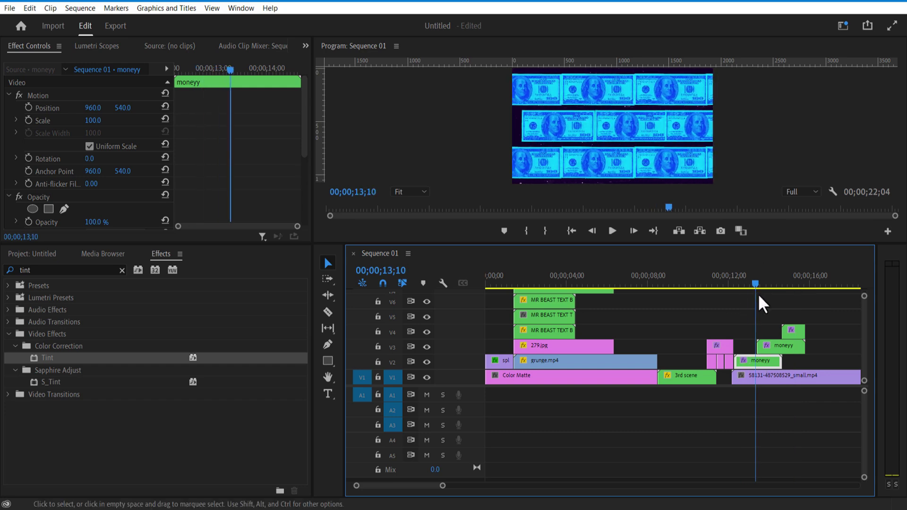
drag(772, 381, 772, 377)
drag(91, 376, 735, 320)
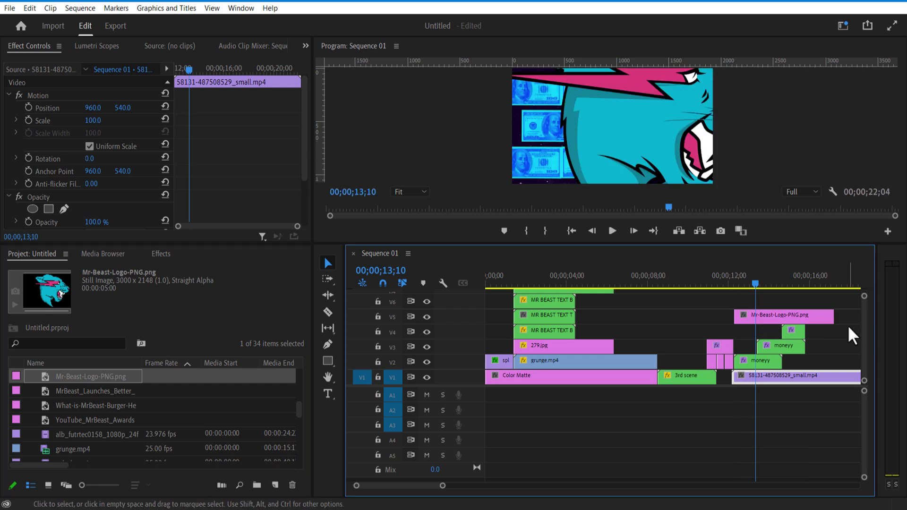
scroll(142, 416, down, 3)
click(98, 433)
drag(98, 434, 767, 304)
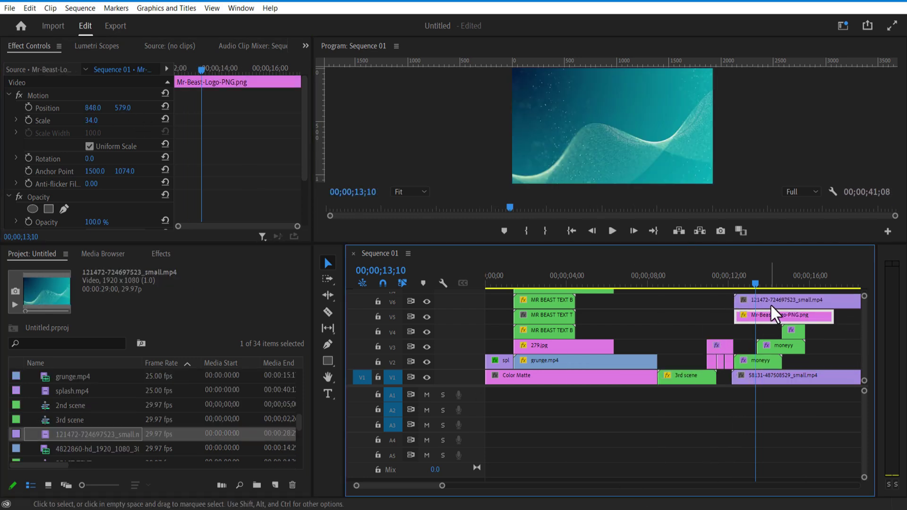
- Scale down and reposition the V6 wave video over the logo, and set its blend mode to Linear Dodge (Add)
click(777, 299)
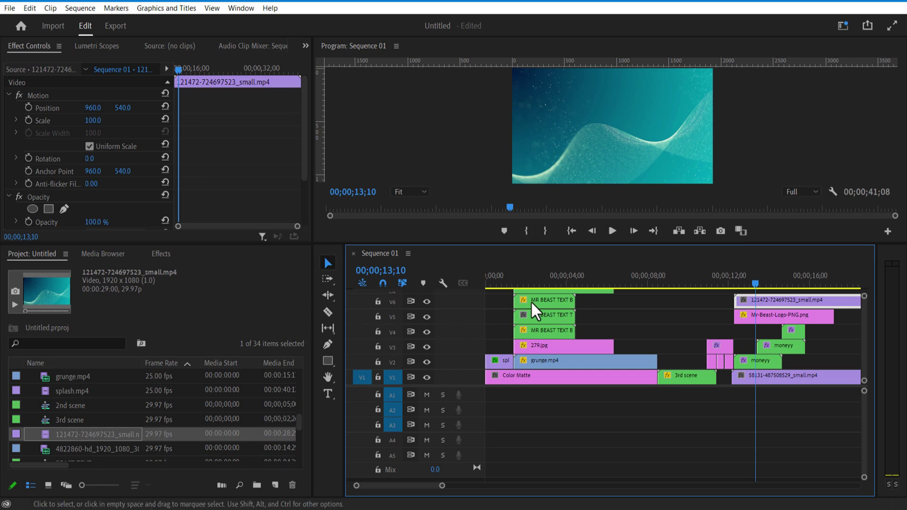
mouse_move(92, 120)
mouse_down()
mouse_move(57, 120)
mouse_move(79, 120)
mouse_up()
drag(122, 107, 131, 108)
scroll(303, 124, down, 3)
click(119, 171)
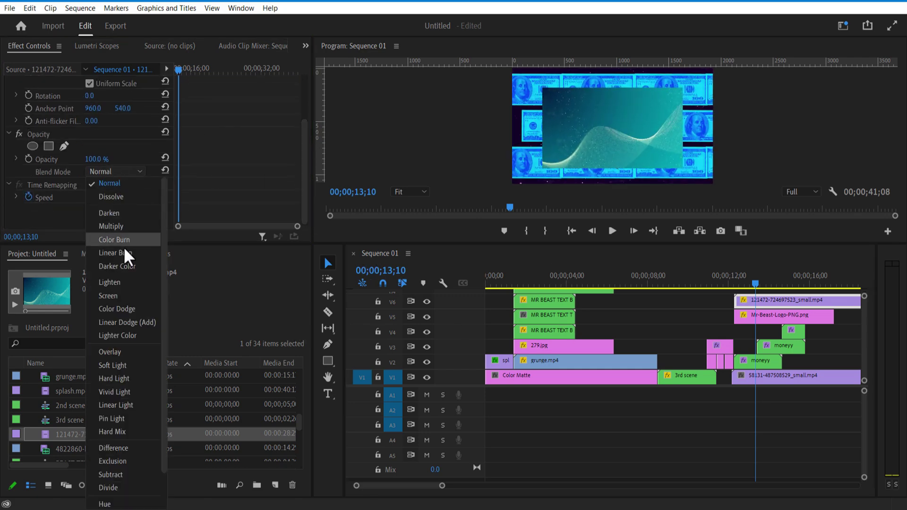
click(119, 320)
scroll(302, 105, up, 3)
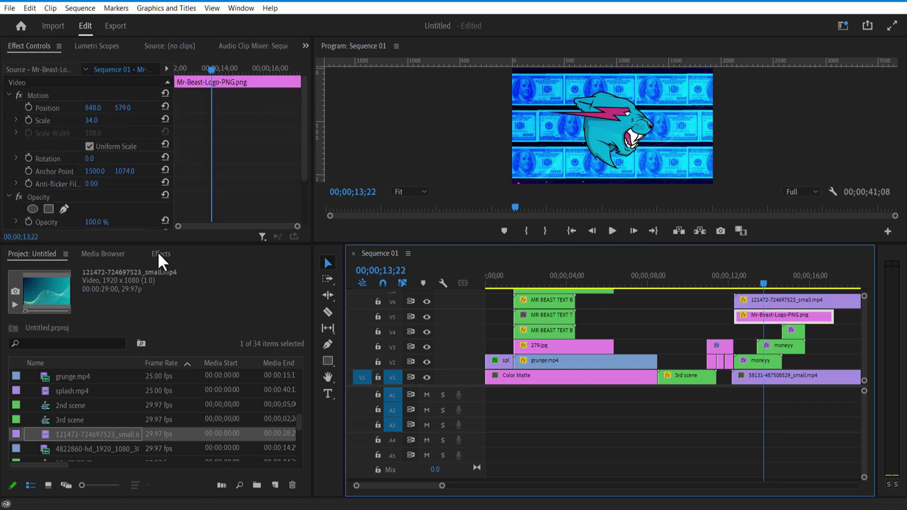
- Apply Brightness & Contrast to the Mr-Beast-Logo-PNG.png clip and set Brightness to 67
click(159, 253)
click(57, 267)
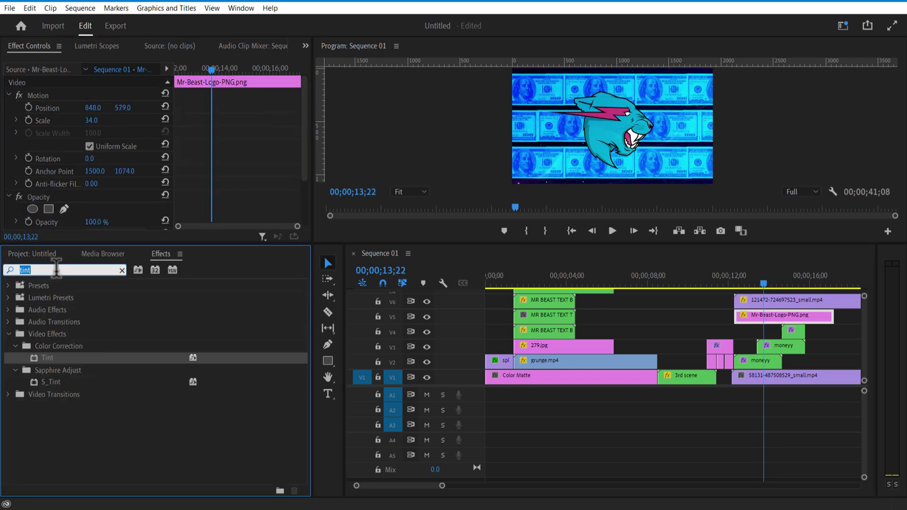
text(bri)
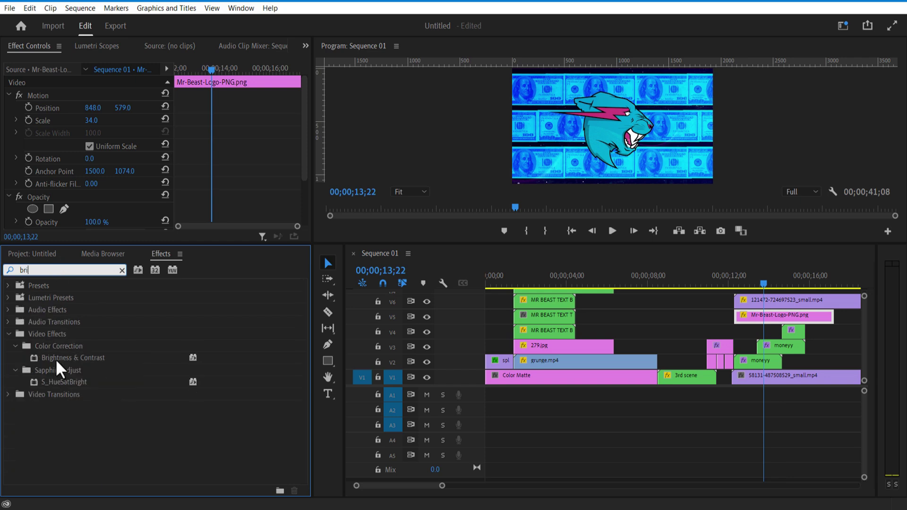
drag(56, 359, 755, 316)
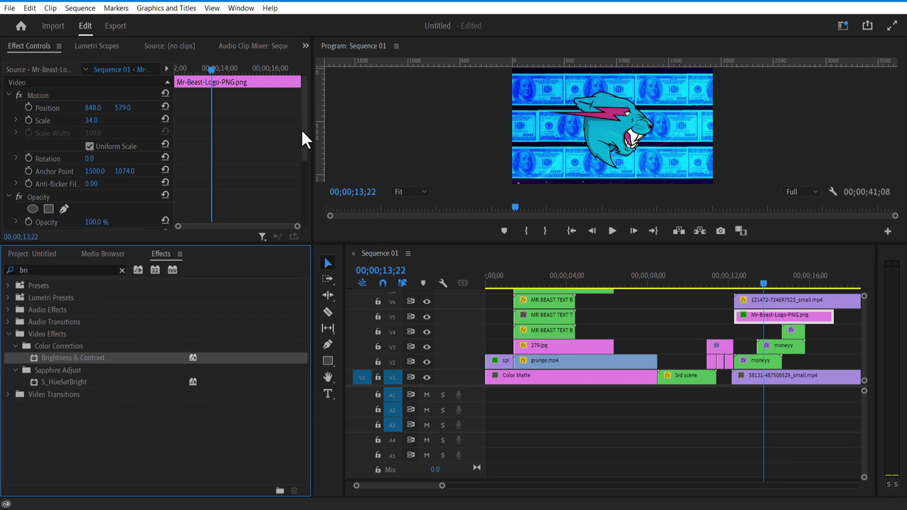
drag(305, 132, 304, 186)
drag(104, 191, 133, 191)
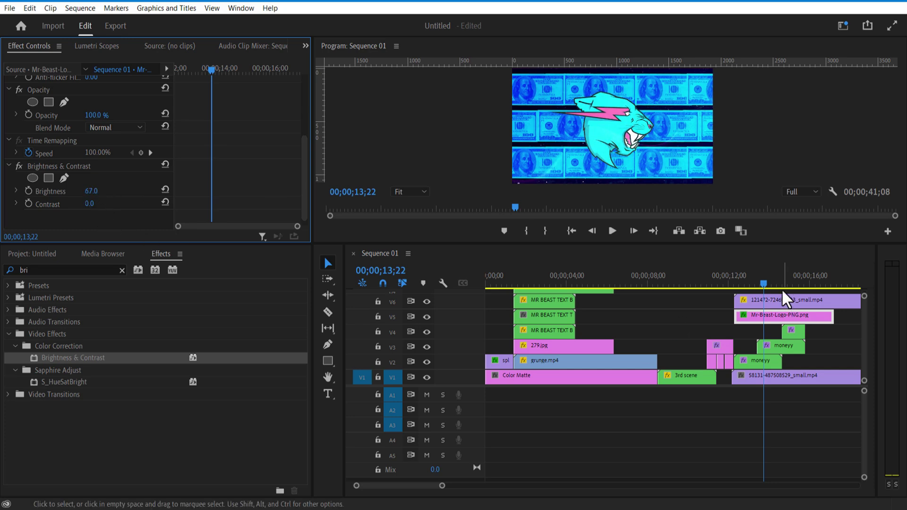
- Raise the logo and wave clips one track, and place a new 1920 × 1080 adjustment layer on V5 beneath the logo
click(791, 280)
mouse_move(758, 290)
mouse_down()
mouse_move(775, 312)
mouse_move(773, 296)
mouse_up()
click(29, 257)
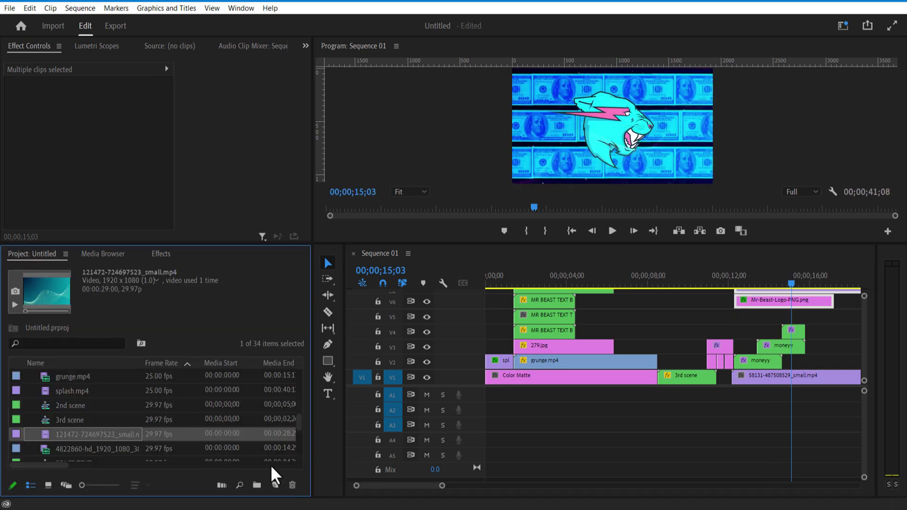
click(275, 485)
click(314, 403)
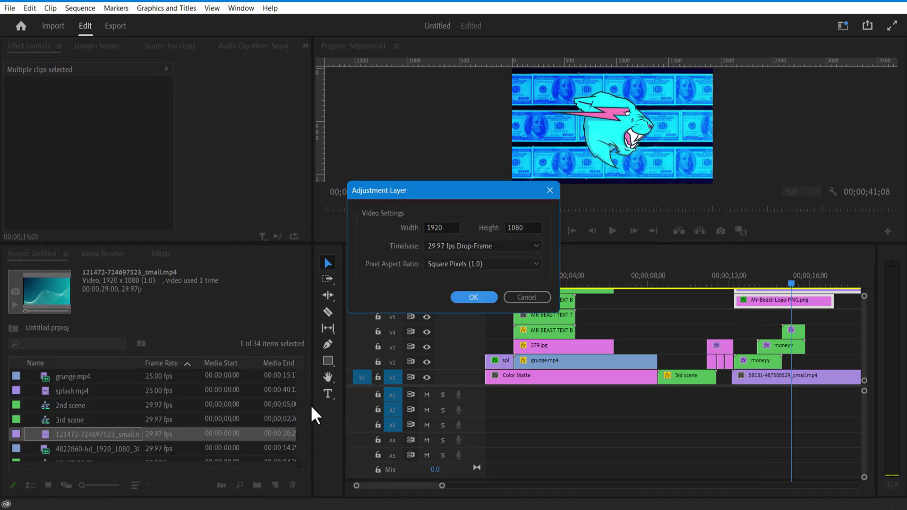
click(469, 295)
drag(455, 334, 735, 324)
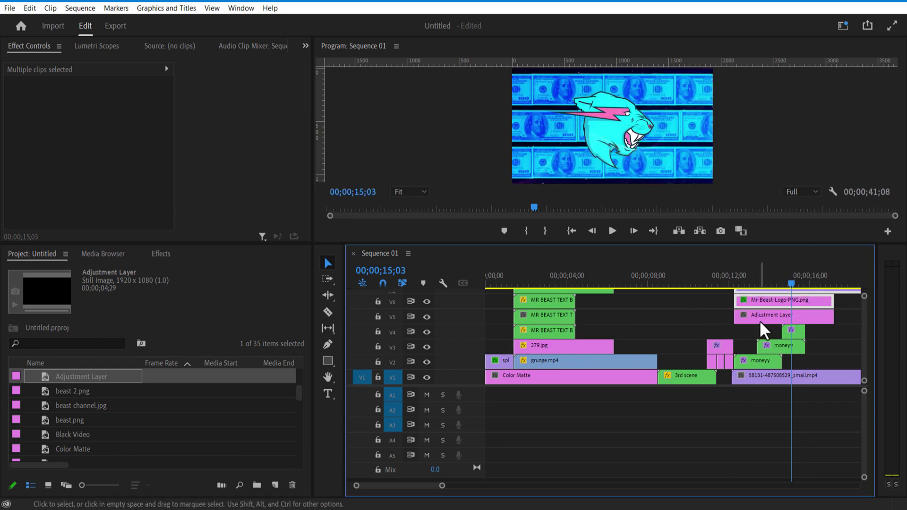
- Apply Gaussian Blur to the adjustment layer on V5 beneath the logo and raise its Blurriness slightly
click(755, 316)
click(161, 253)
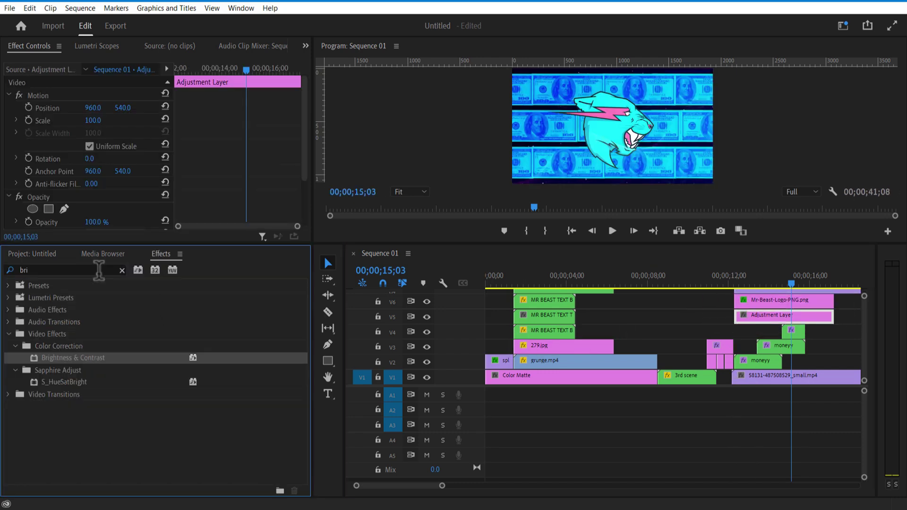
click(45, 268)
text(blur)
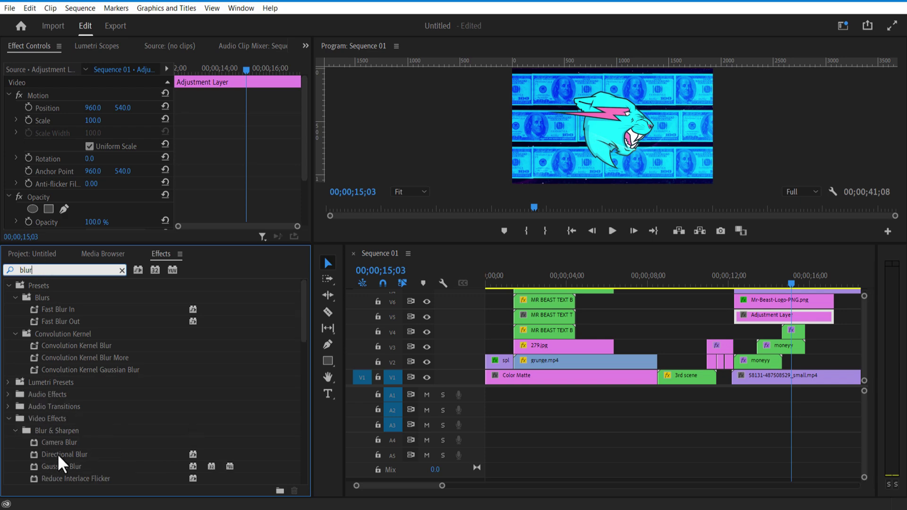
click(59, 466)
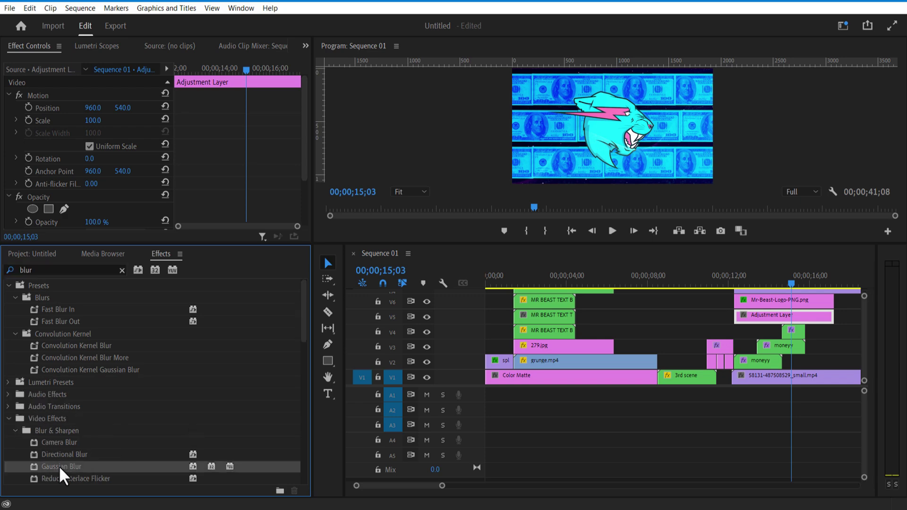
drag(771, 359, 770, 360)
drag(305, 135, 299, 190)
mouse_move(90, 171)
mouse_down()
mouse_move(110, 172)
mouse_move(99, 171)
mouse_up()
- Cut the logo scene's clips on all tracks at 00;00;15;22 and delete everything after the cut
drag(791, 284, 804, 346)
click(328, 312)
shift+click(806, 376)
key(v)
drag(851, 397, 815, 296)
key(Delete)
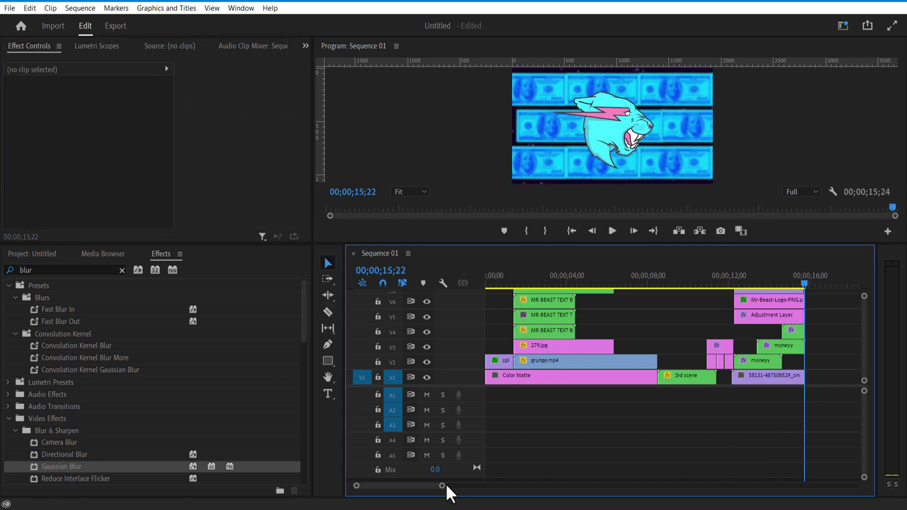
- Place 4822860-hd_1920_1080_30fps.mp4 on V1 right after the logo scene, without its audio
key(=)
drag(444, 487, 452, 490)
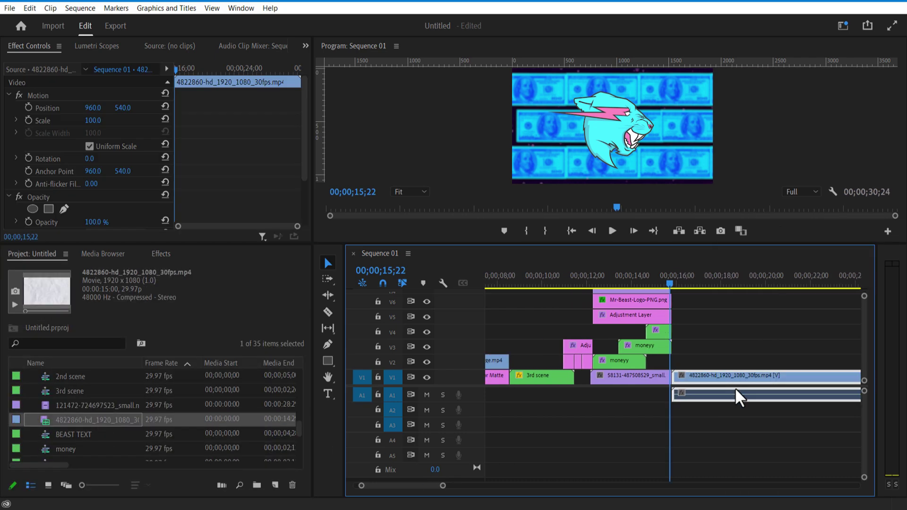
click(691, 284)
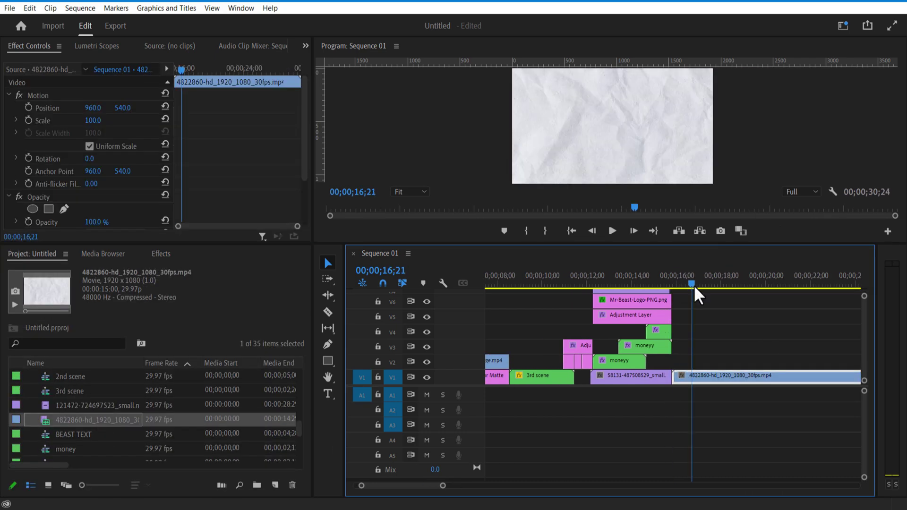
- Import the webpage and interview media, and place GOOGLE WEBPAGE.png on V2 above the paper background at Scale 64
right_click(29, 388)
click(76, 260)
drag(90, 377, 745, 367)
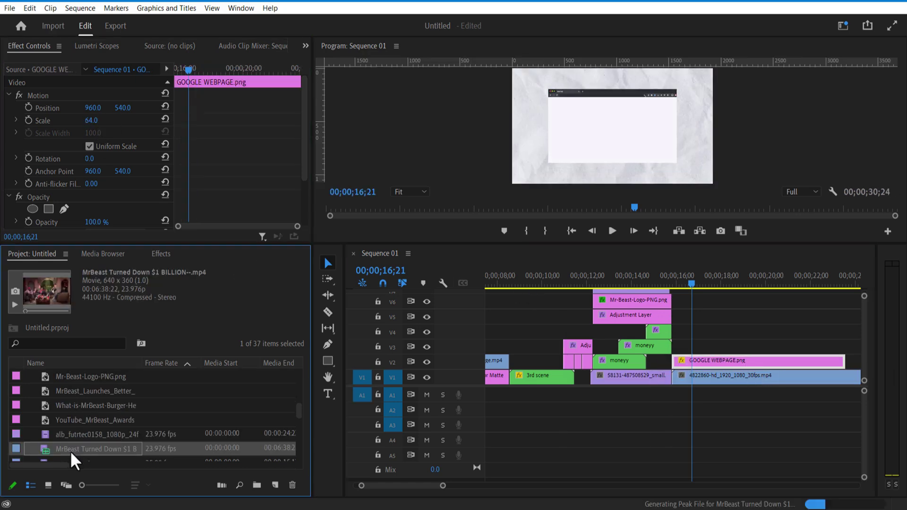
- Place the MrBeast Turned Down $1 BILLION video on V3 above the webpage, unlink it and delete its audio
drag(70, 457, 677, 350)
right_click(724, 352)
click(761, 189)
click(739, 427)
key(Delete)
- Scale the V3 interview video to 149 and set its Position to 960, 566 inside the webpage frame
click(727, 345)
drag(93, 120, 121, 116)
drag(122, 108, 172, 144)
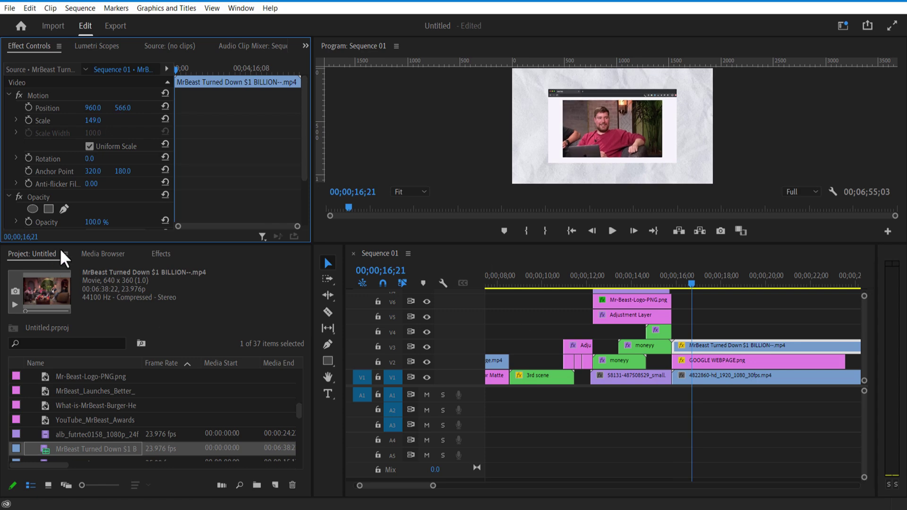
- Apply Drop Shadow to the interview video on V3 and increase the shadow's Opacity and Softness
click(160, 254)
click(66, 270)
text(drop)
drag(66, 382, 698, 349)
drag(303, 106, 299, 175)
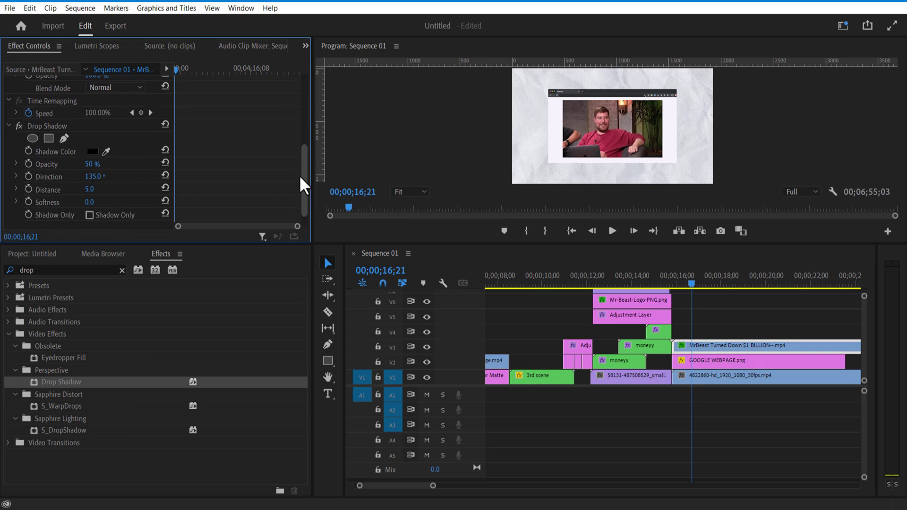
drag(91, 164, 116, 164)
drag(91, 203, 111, 202)
- Add the text OFFERED in Third Rail - Demo over the interview video, at Scale 60 and Position 1126, 809
mouse_move(555, 245)
mouse_down()
mouse_move(551, 310)
mouse_move(555, 258)
mouse_up()
click(327, 408)
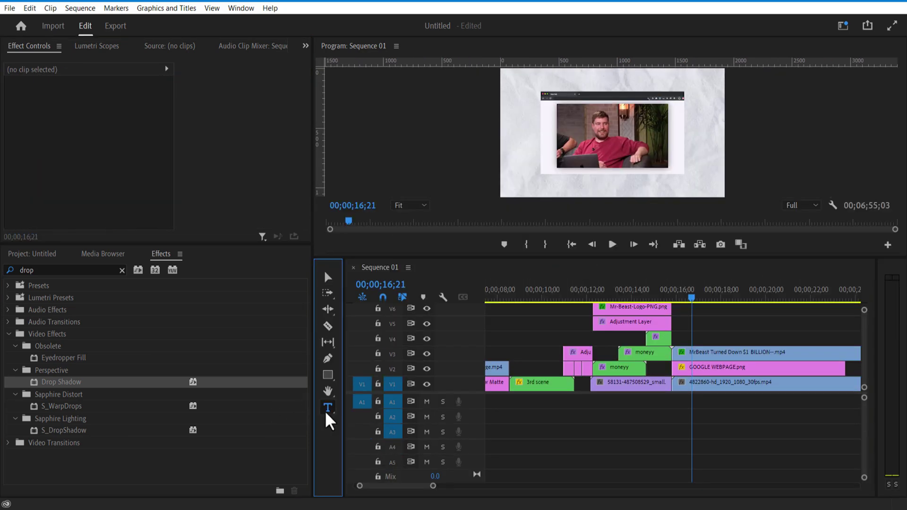
click(532, 129)
text(OFFERED)
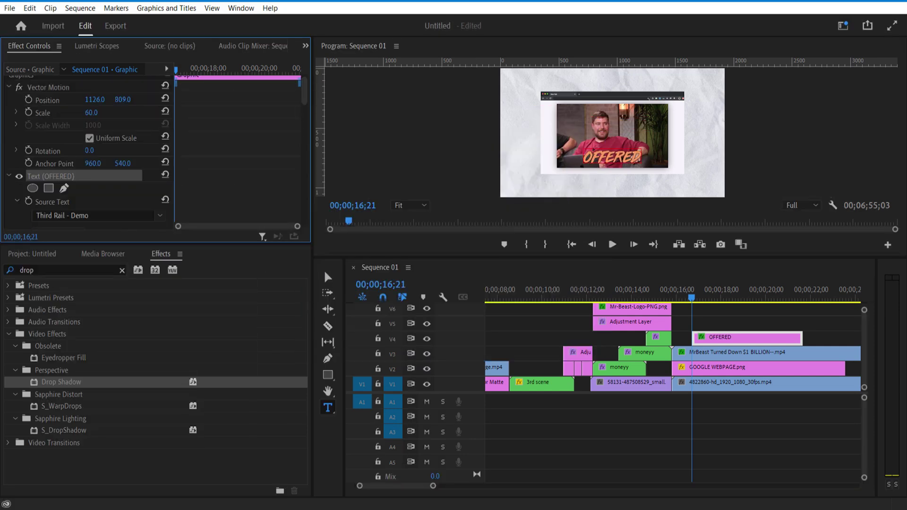
- Place two vertical and two horizontal guides marking the edges of the OFFERED text
drag(322, 119, 580, 162)
drag(583, 162, 582, 163)
drag(321, 162, 642, 162)
drag(628, 61, 628, 150)
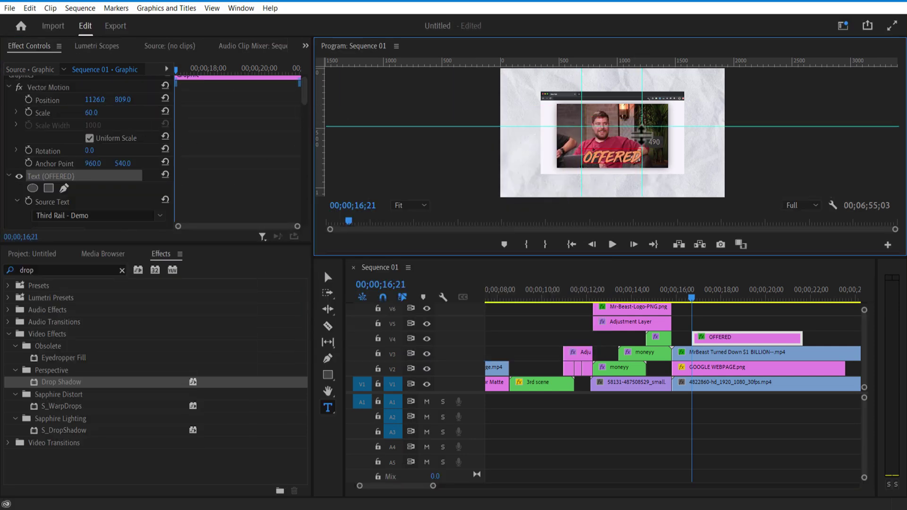
drag(642, 61, 643, 163)
- Animate the OFFERED text's Scale with keyframes from 0 at its start to 60 shortly after
click(733, 339)
click(29, 112)
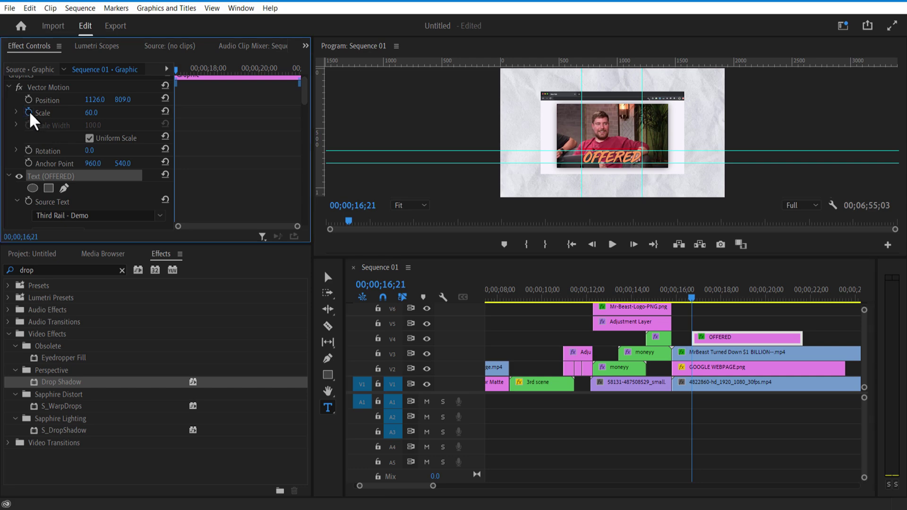
click(29, 111)
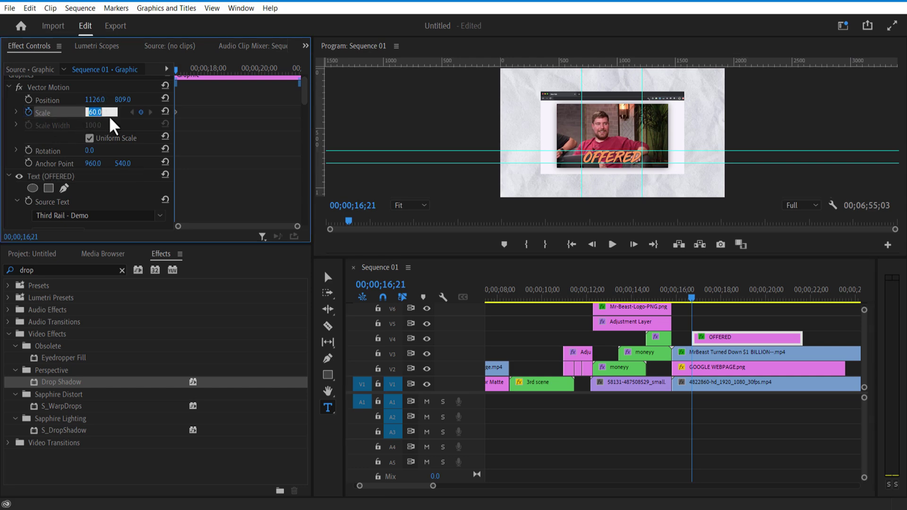
text(0)
key(Return)
drag(177, 67, 183, 70)
click(88, 112)
text(60)
key(Return)
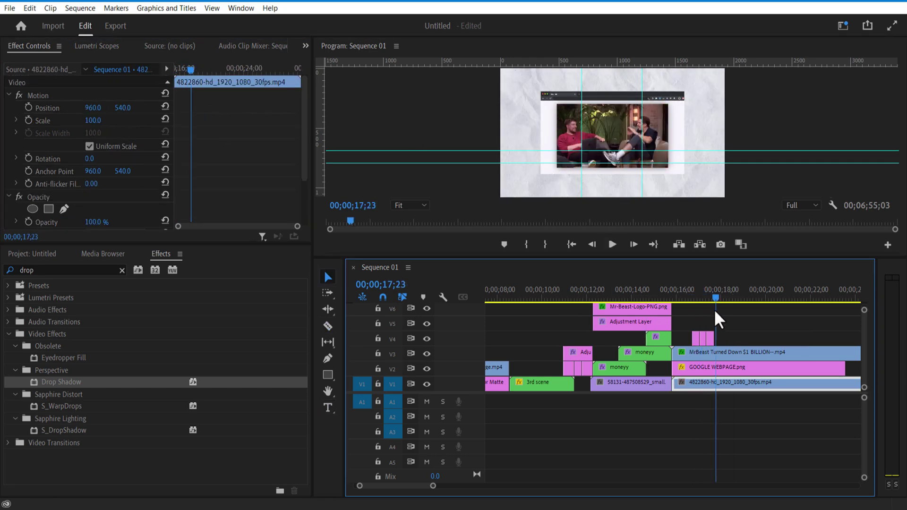
- Nest the paper background, webpage, interview video and word text clips into a sequence named 5TH SCENE
drag(677, 399, 737, 331)
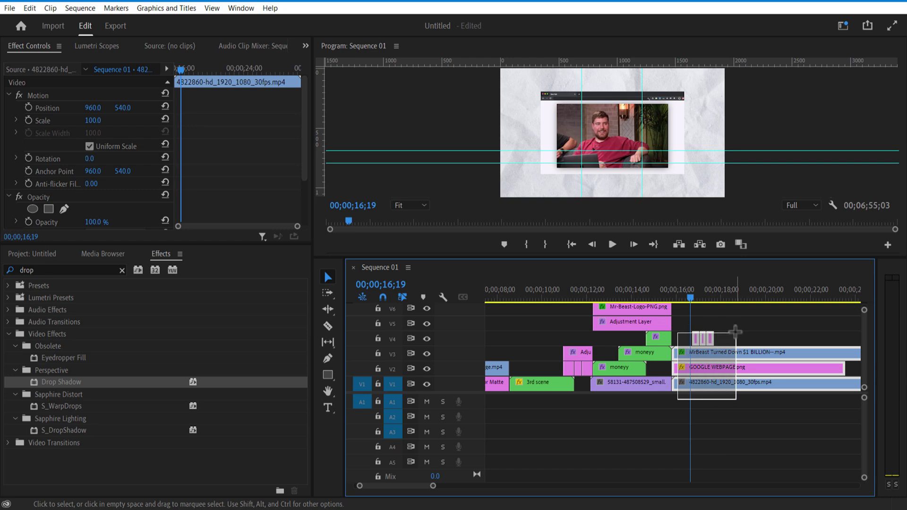
right_click(734, 359)
click(770, 280)
text(5TH SCENE)
key(Return)
- Keyframe the 5TH SCENE clip's Scale from 100 at its start to 142 at 00;00;19;24
click(674, 305)
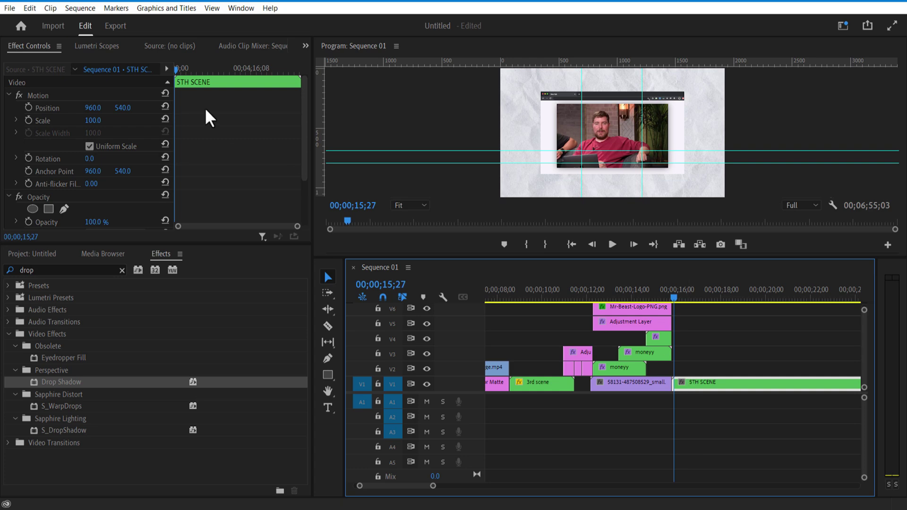
click(175, 69)
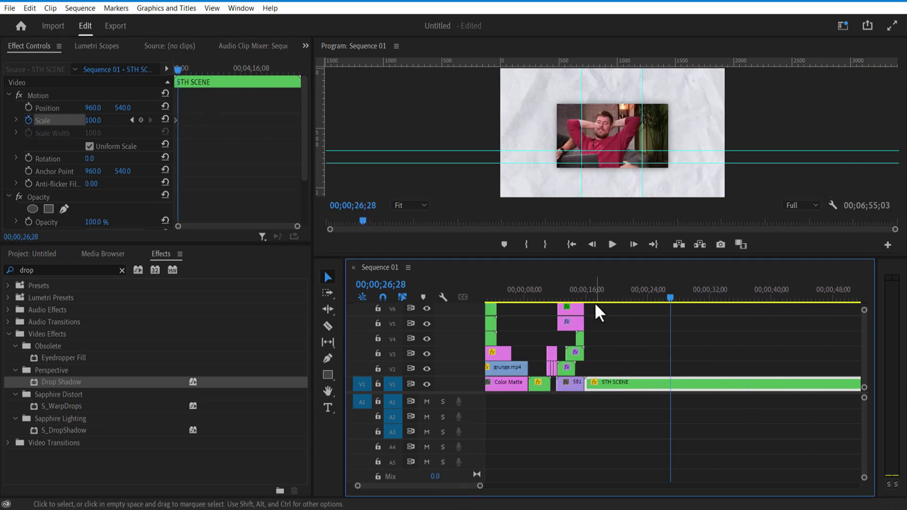
drag(612, 307, 617, 309)
drag(96, 121, 116, 121)
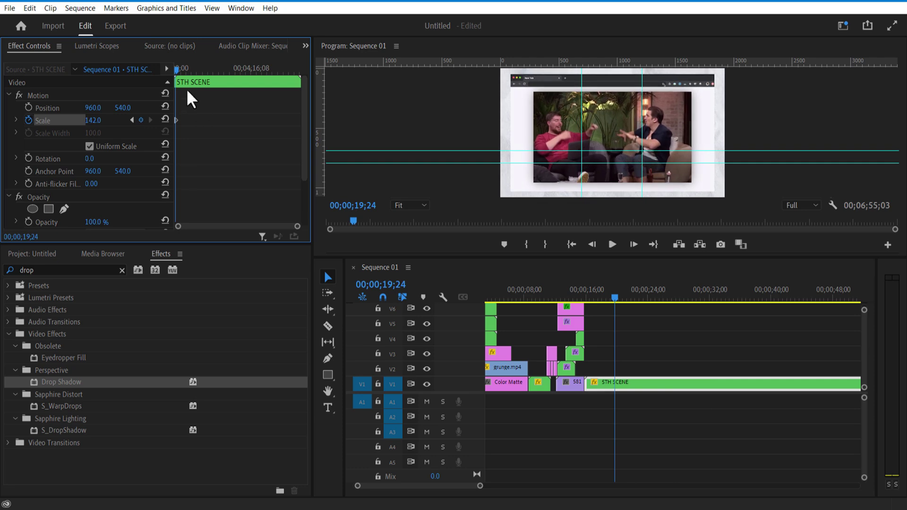
- Retime the scale keyframes of the 5TH SCENE clip and preview the zoom
click(176, 68)
drag(297, 226, 247, 226)
click(612, 244)
drag(184, 120, 195, 120)
click(611, 244)
click(216, 121)
- Play back the complete sequence from the beginning to review all scenes
click(609, 244)
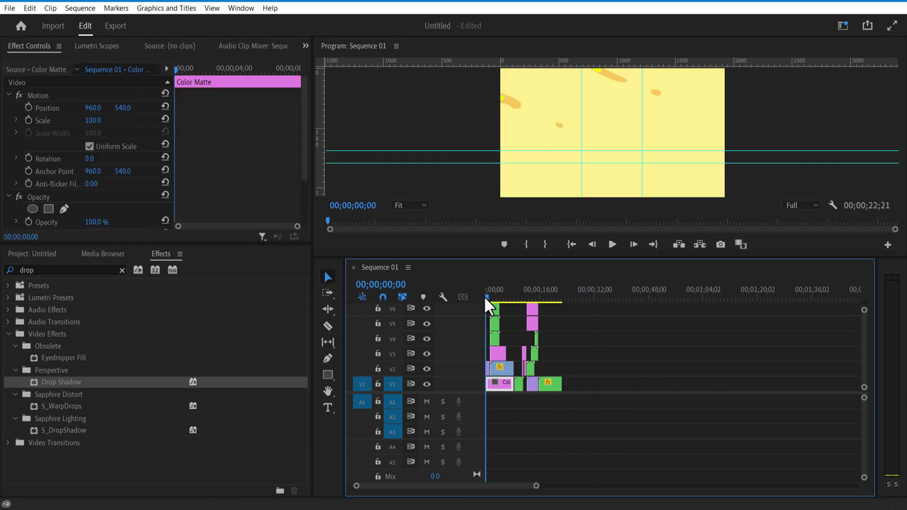
click(612, 245)
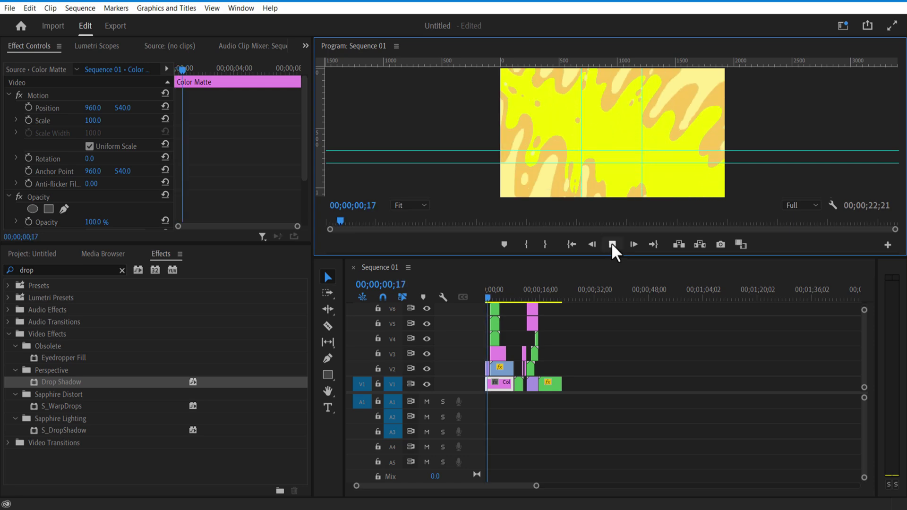